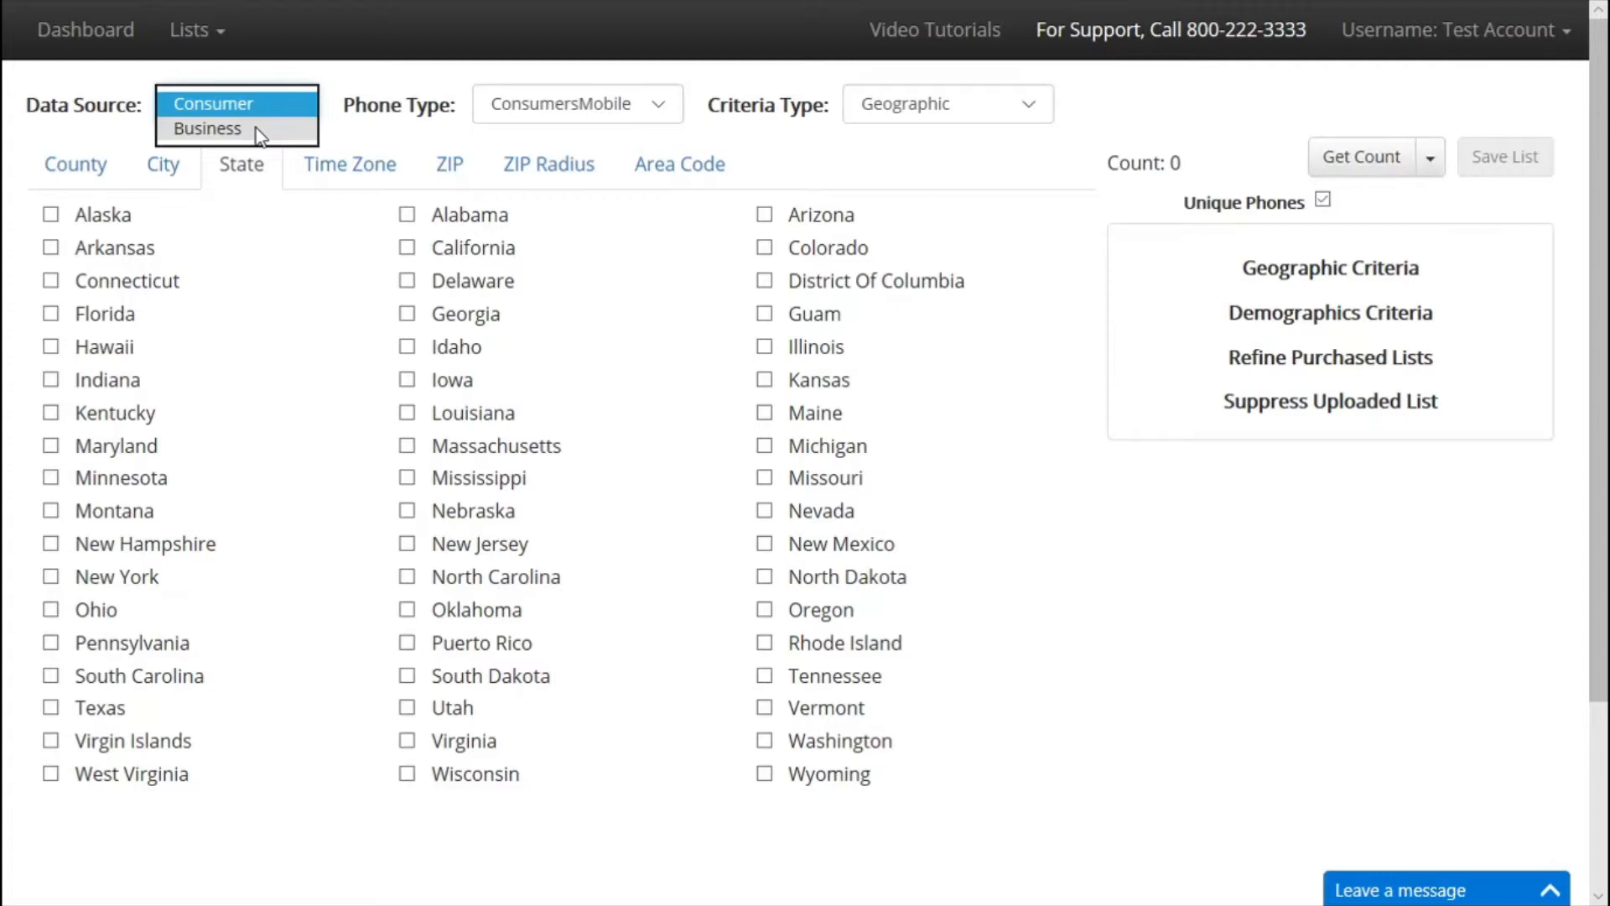
# Try Business as the data source, then settle back on Consumer data.
pyautogui.click(258, 128)
pyautogui.click(254, 106)
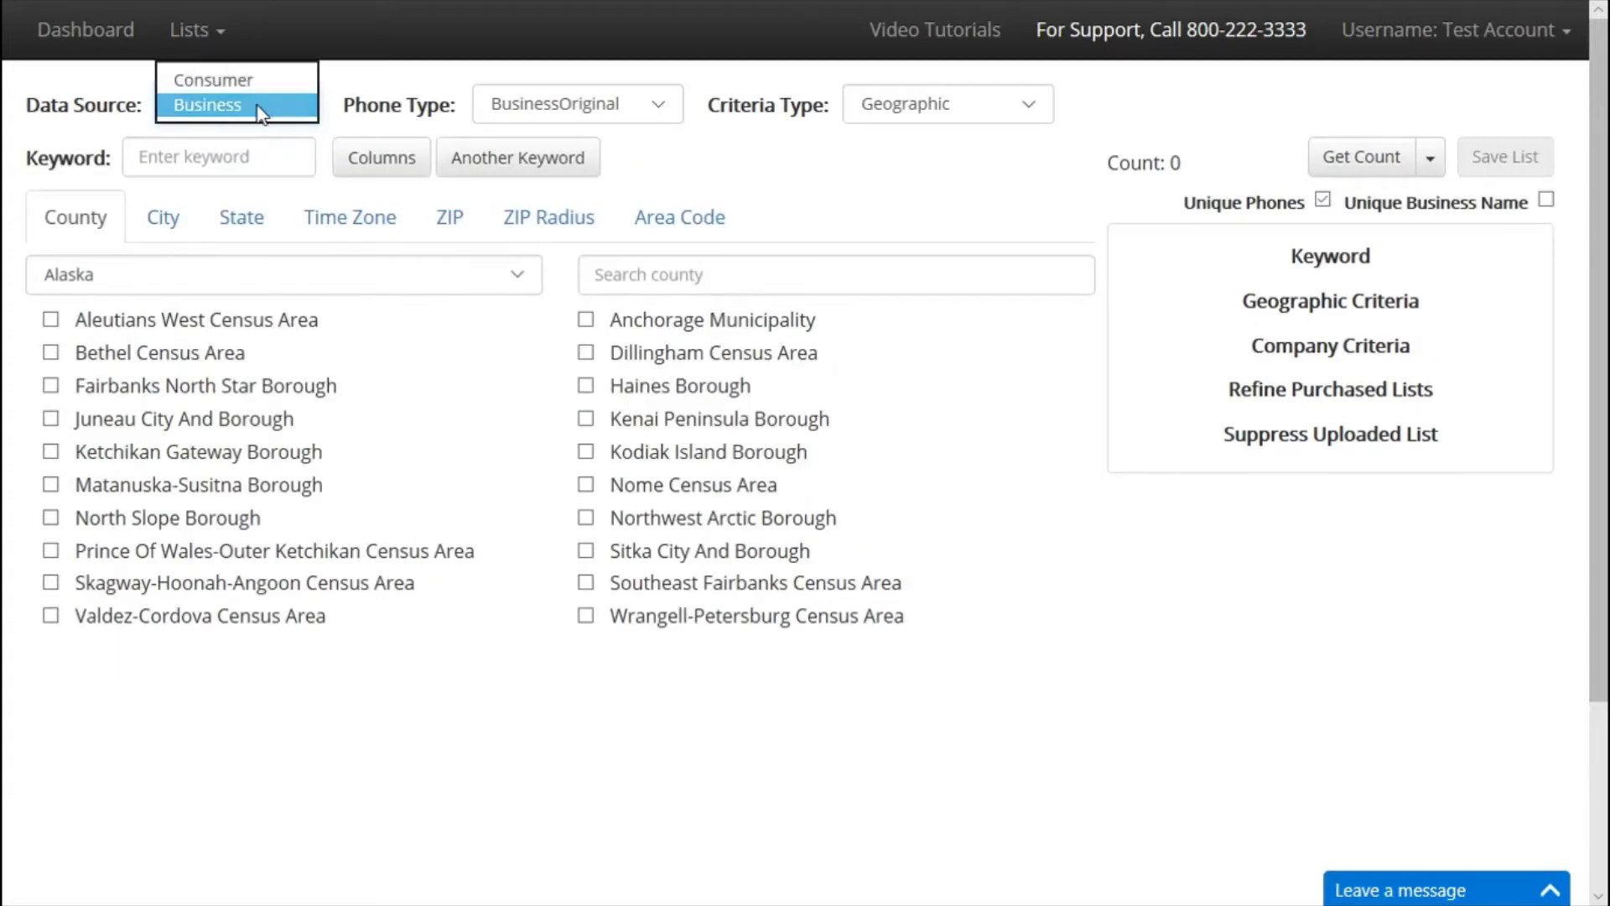
pyautogui.click(249, 85)
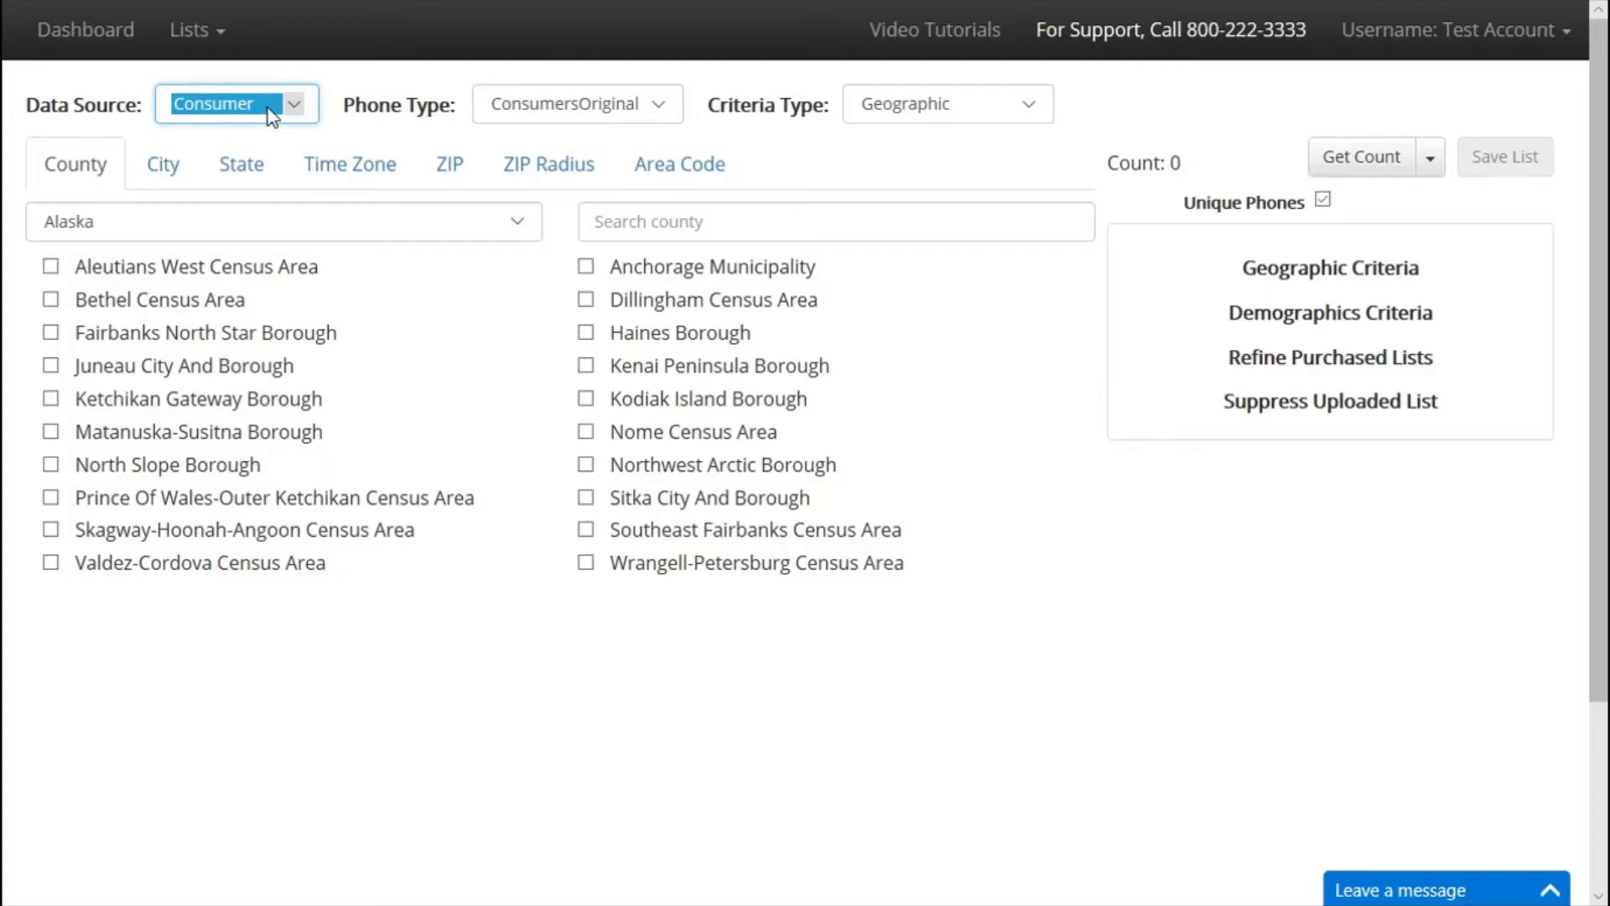
pyautogui.click(269, 108)
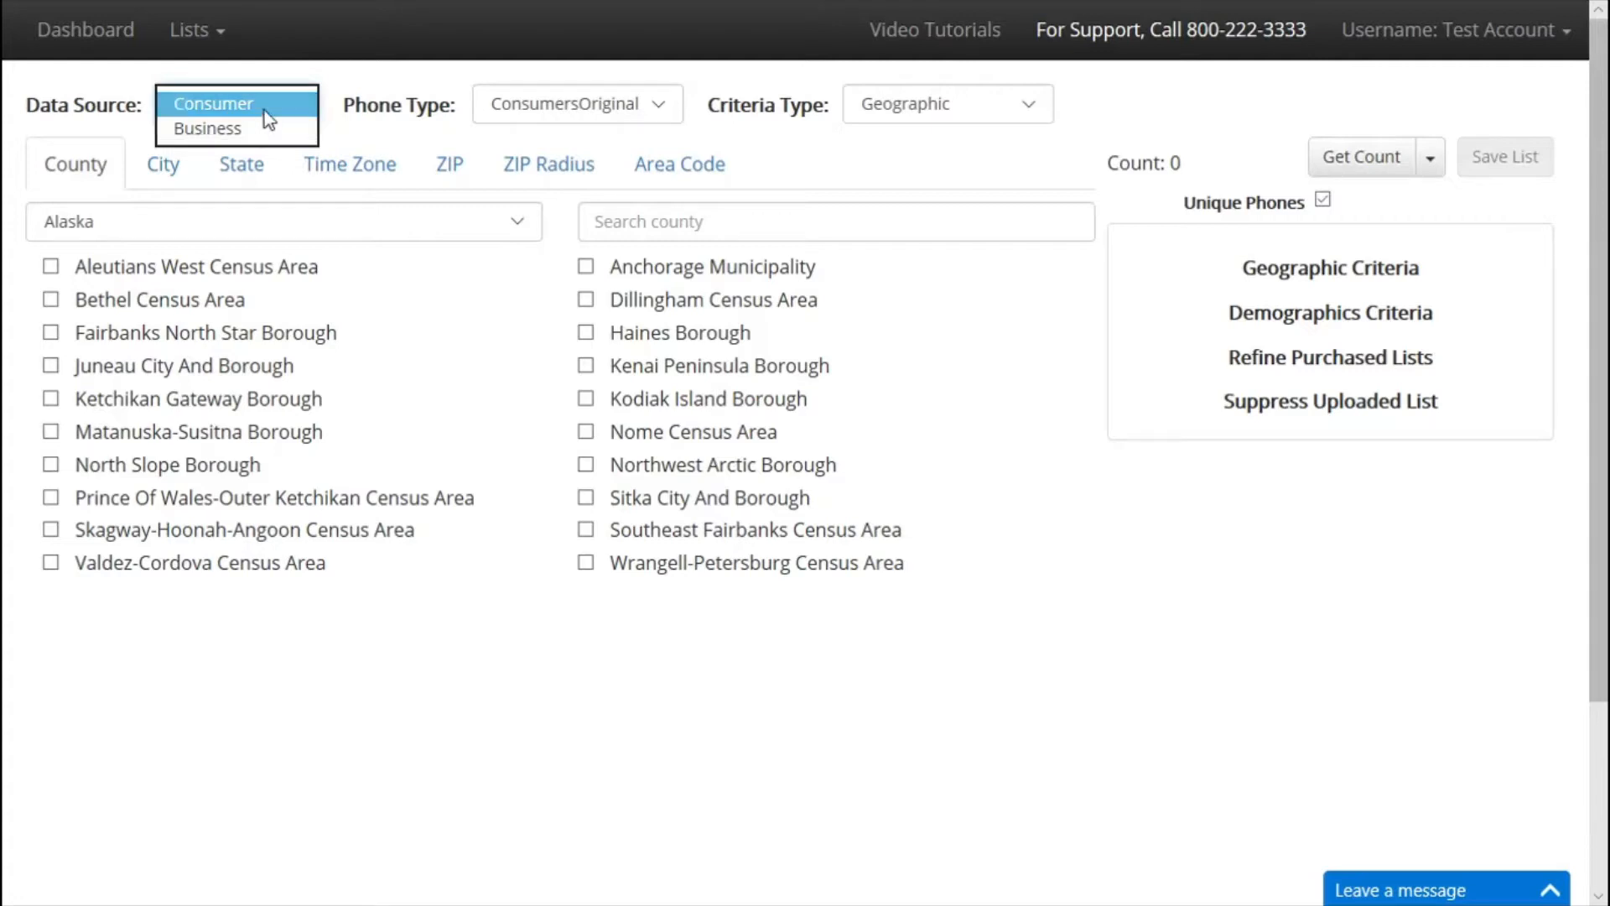
pyautogui.click(256, 108)
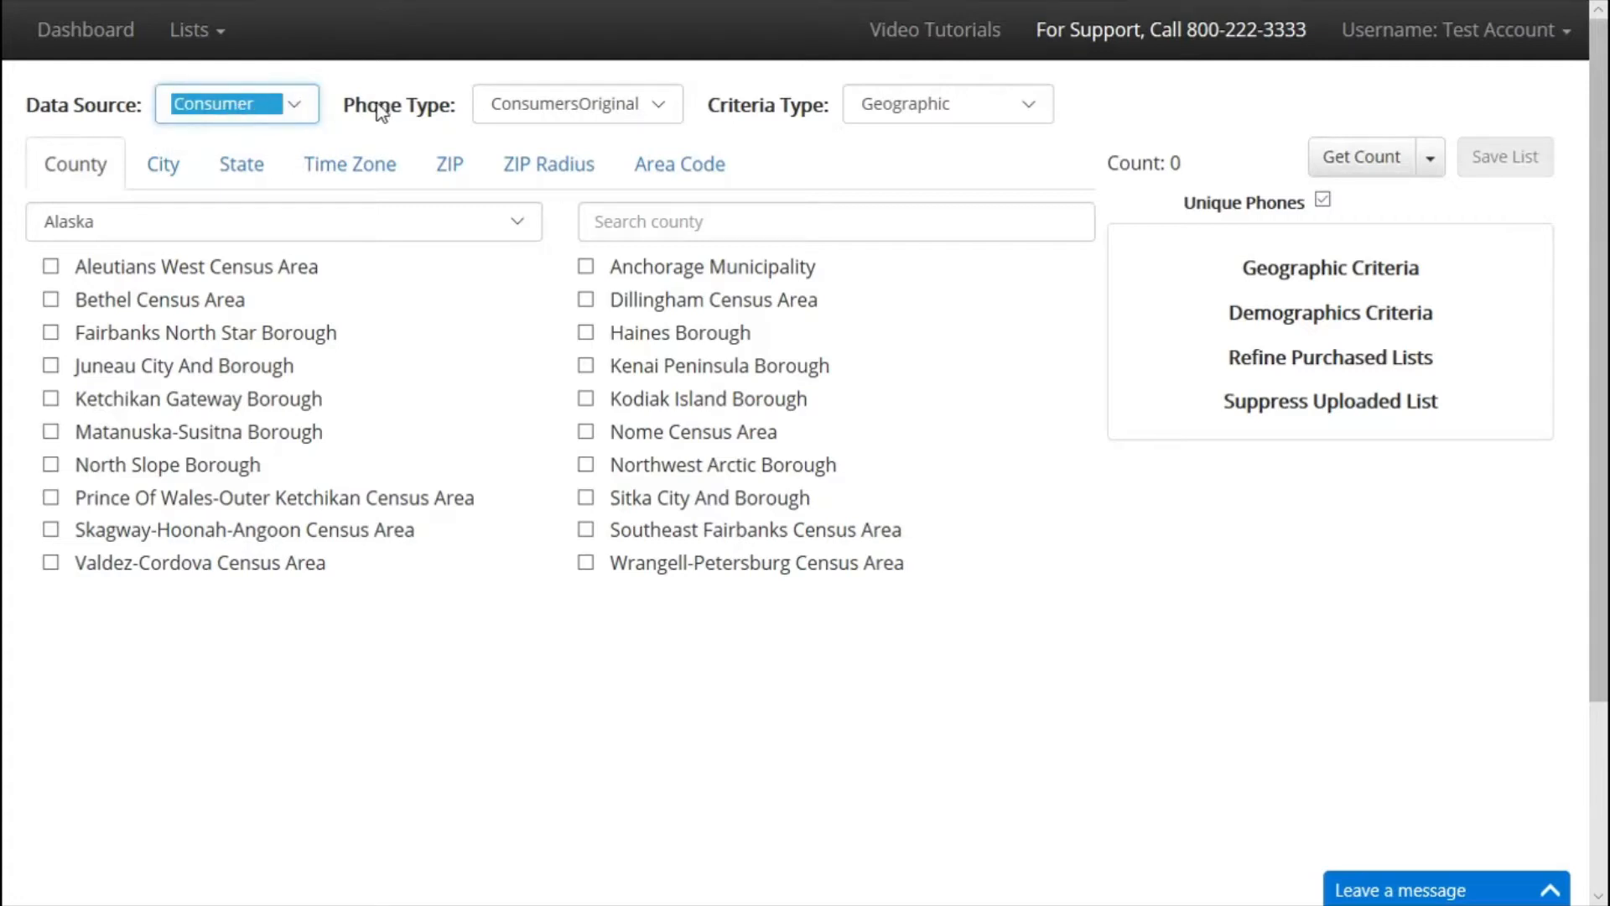
# Set the phone type to ConsumersMobile.
pyautogui.click(591, 115)
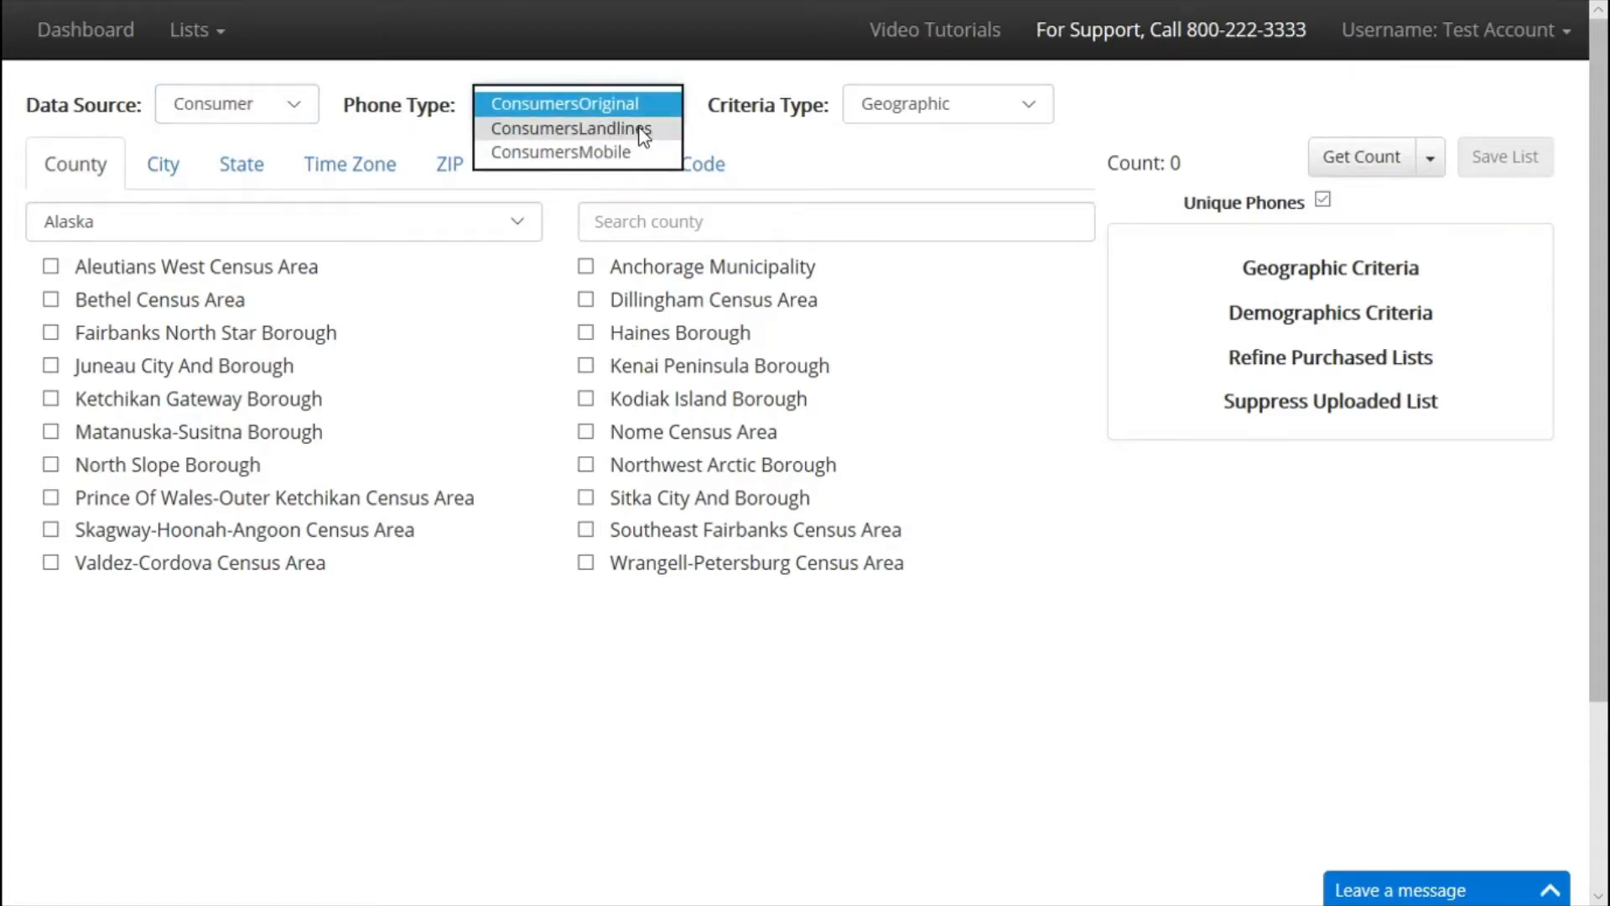
pyautogui.click(614, 151)
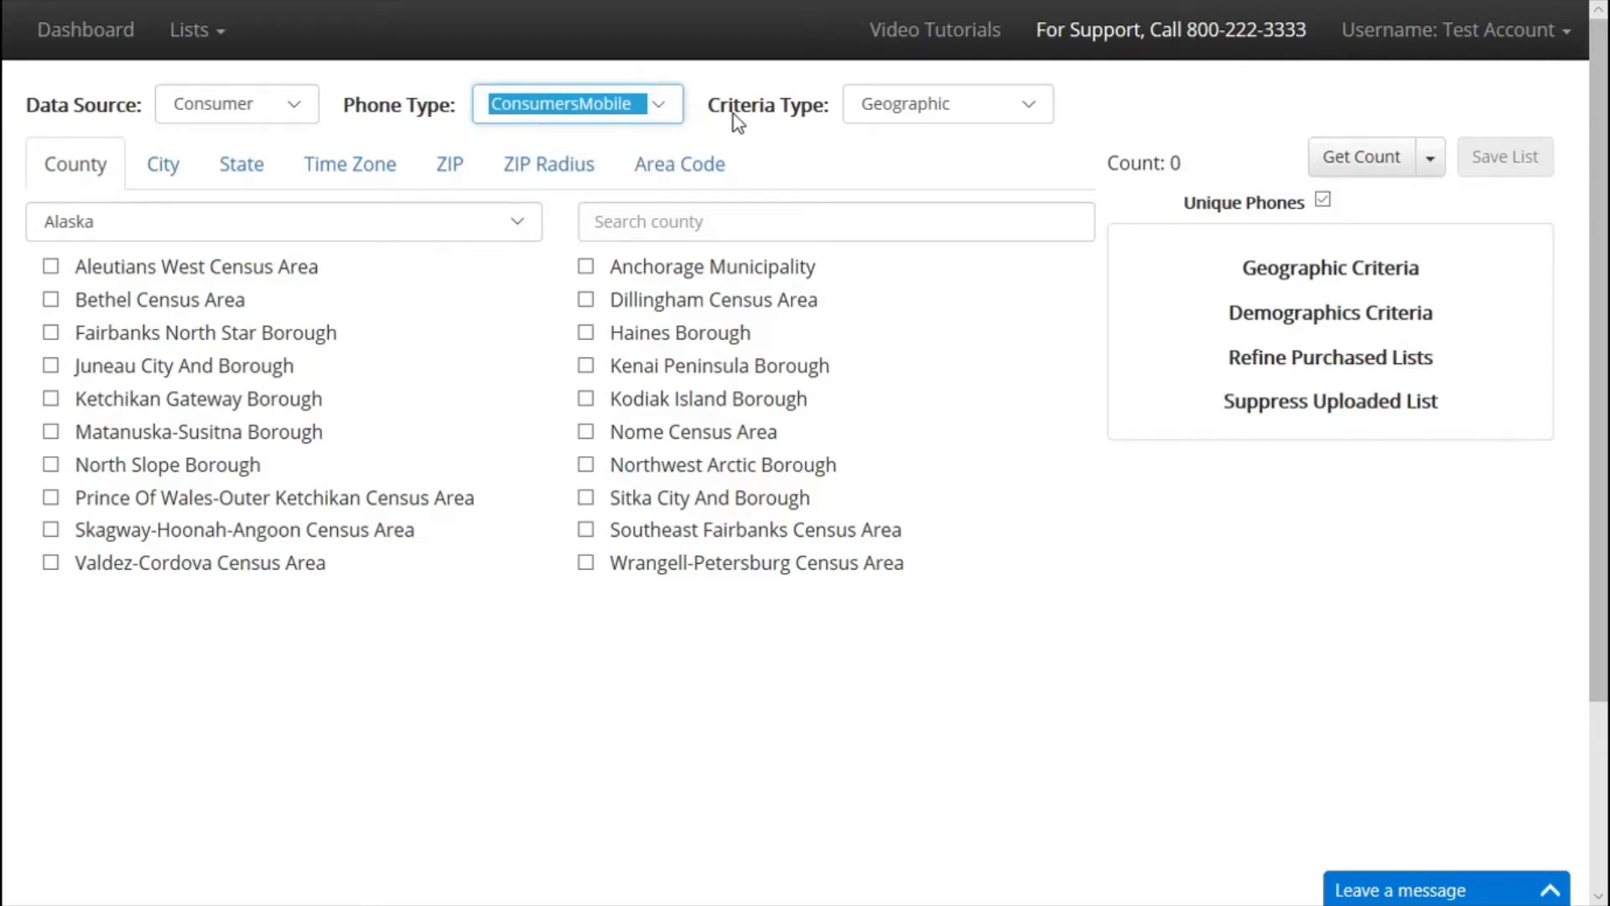
pyautogui.moveTo(717, 103); pyautogui.dragTo(898, 112)
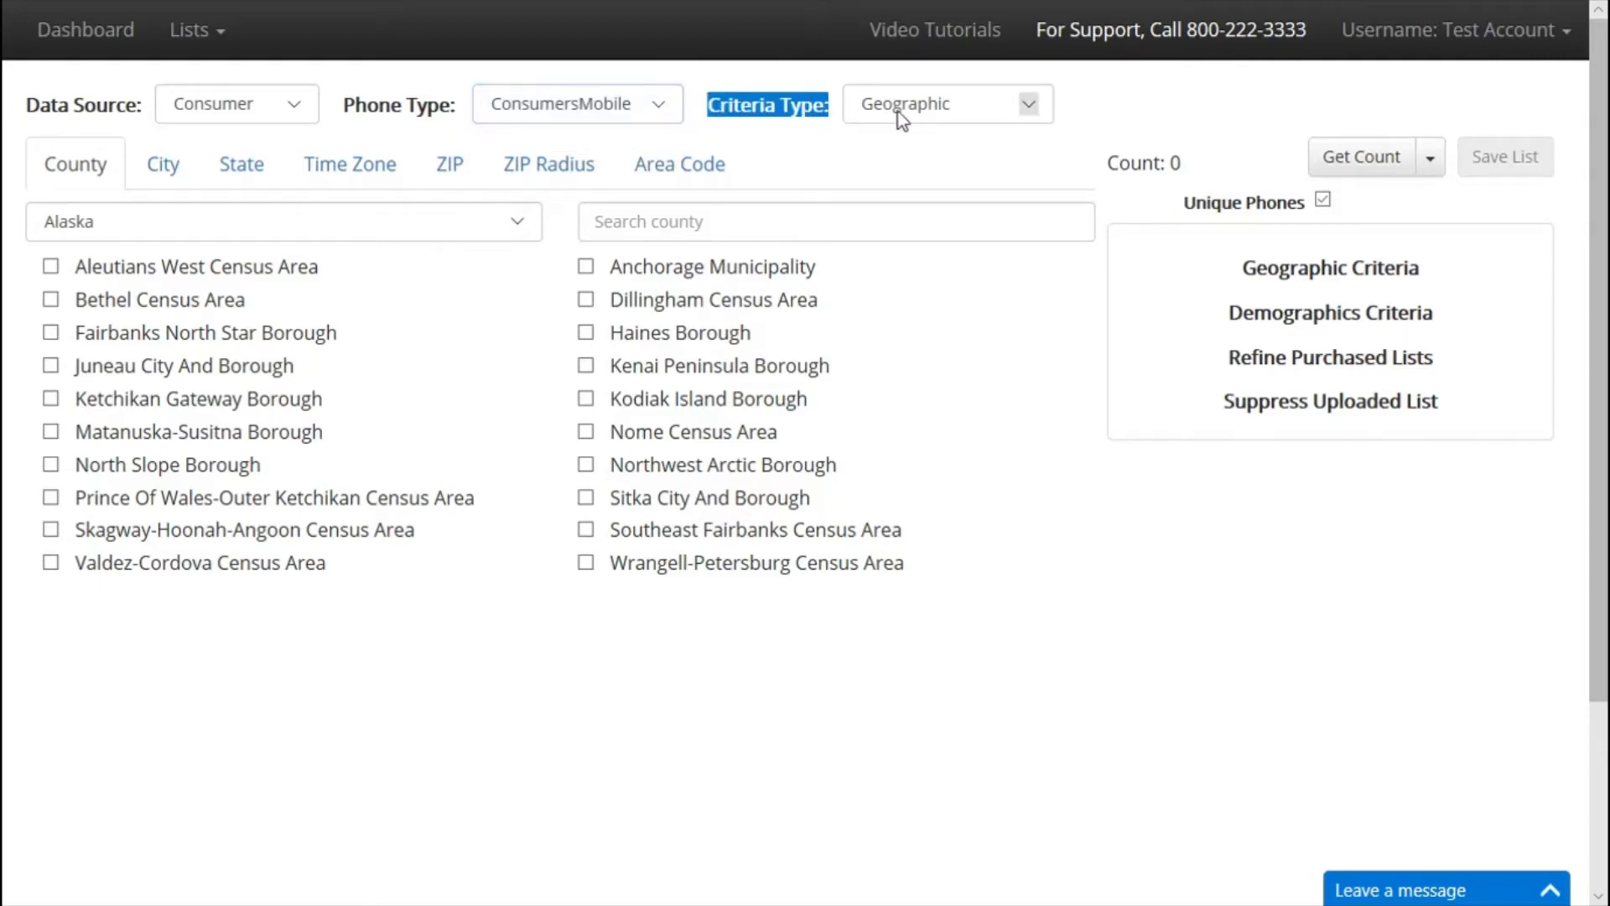
# Tick Delaware on the State tab to add it to the geographic criteria.
pyautogui.click(266, 166)
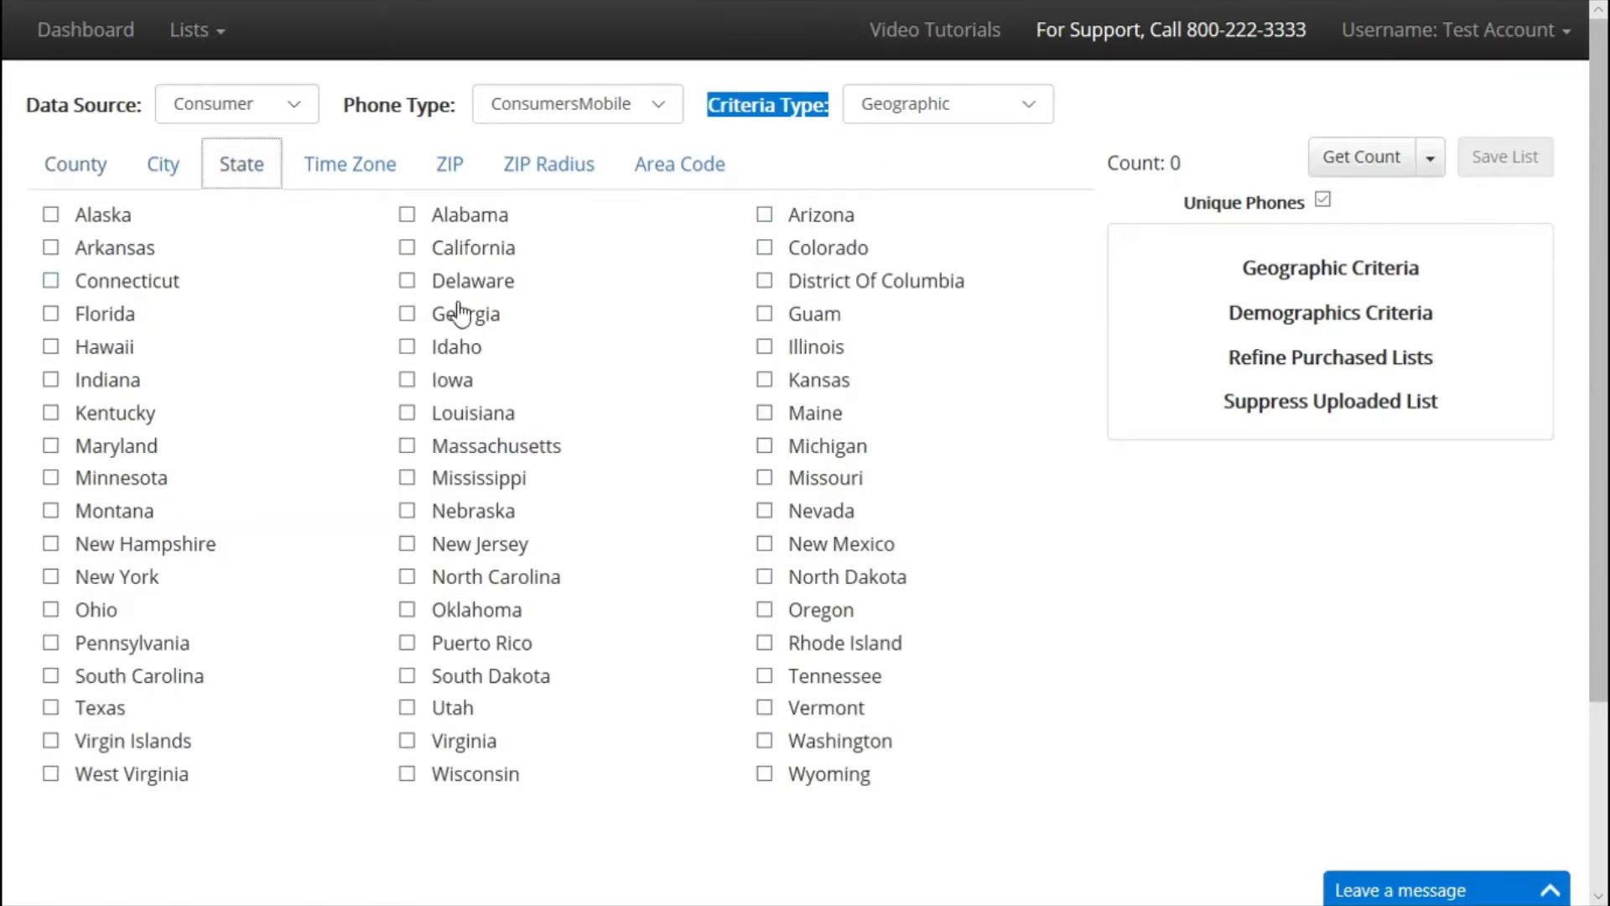
pyautogui.click(407, 280)
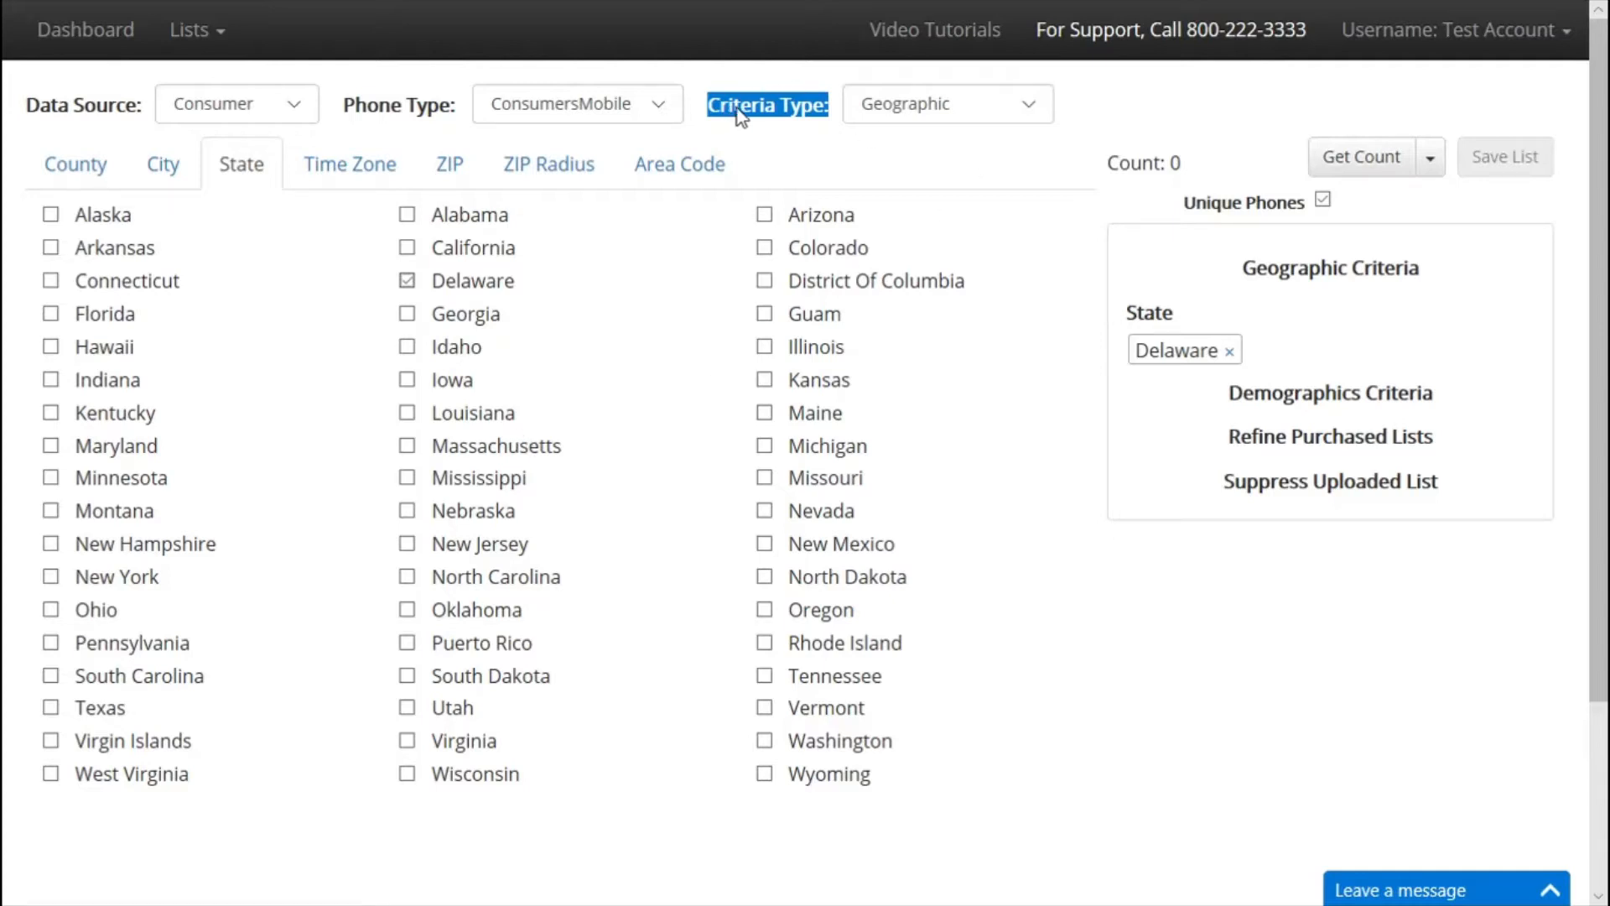
pyautogui.click(909, 110)
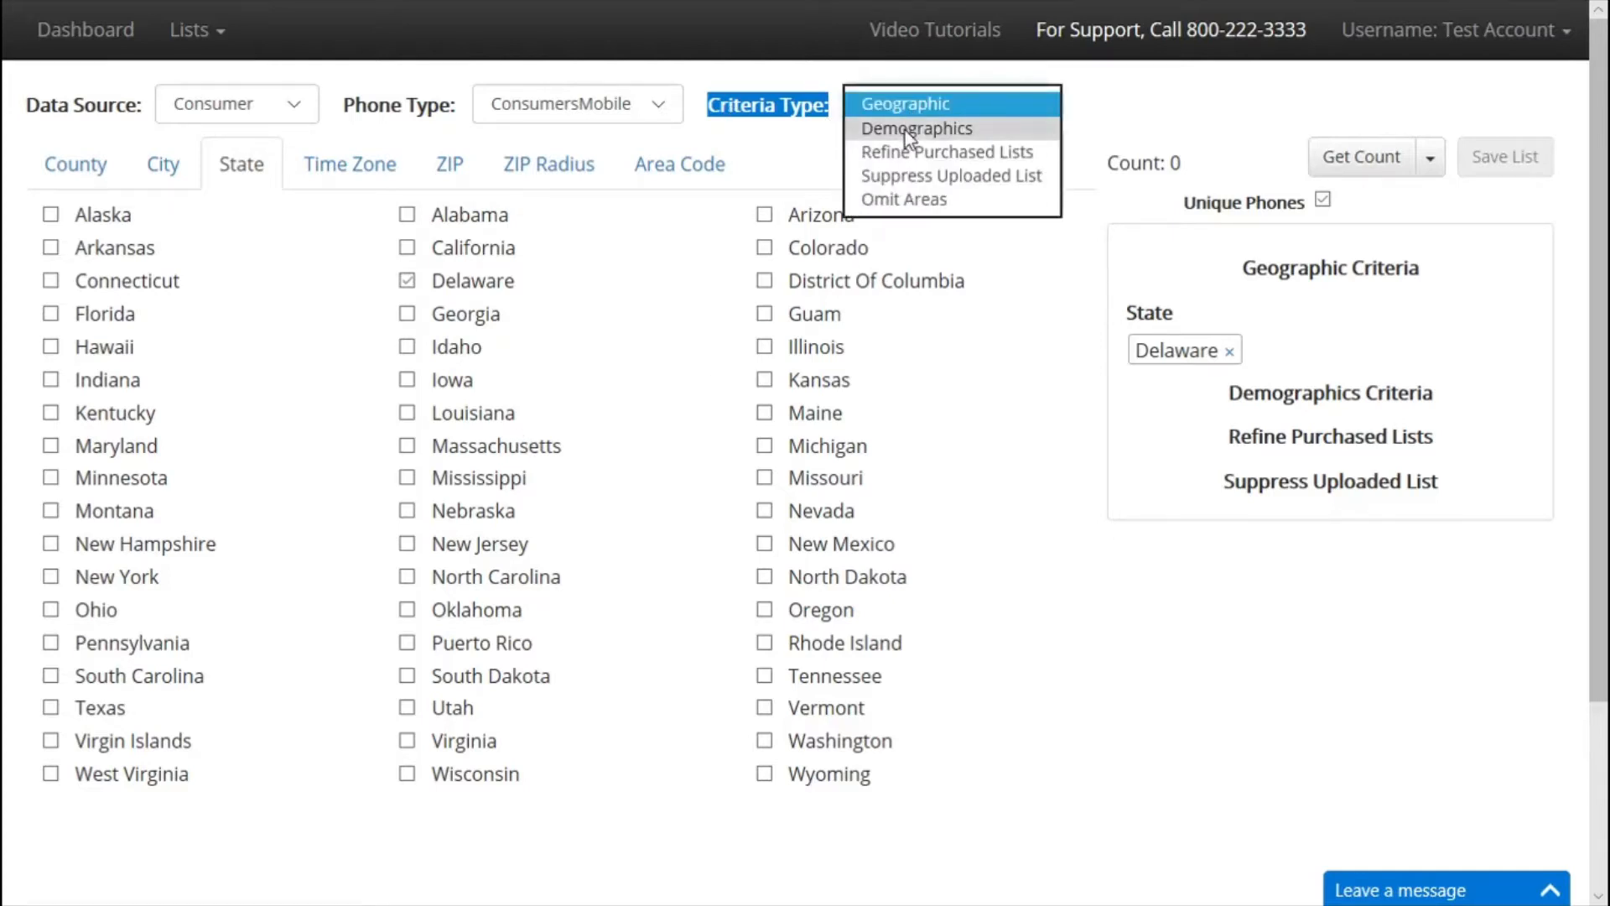
# Add Credit Rating 750 - 799 and Homeowner ownership as demographics, then get the count.
pyautogui.click(904, 129)
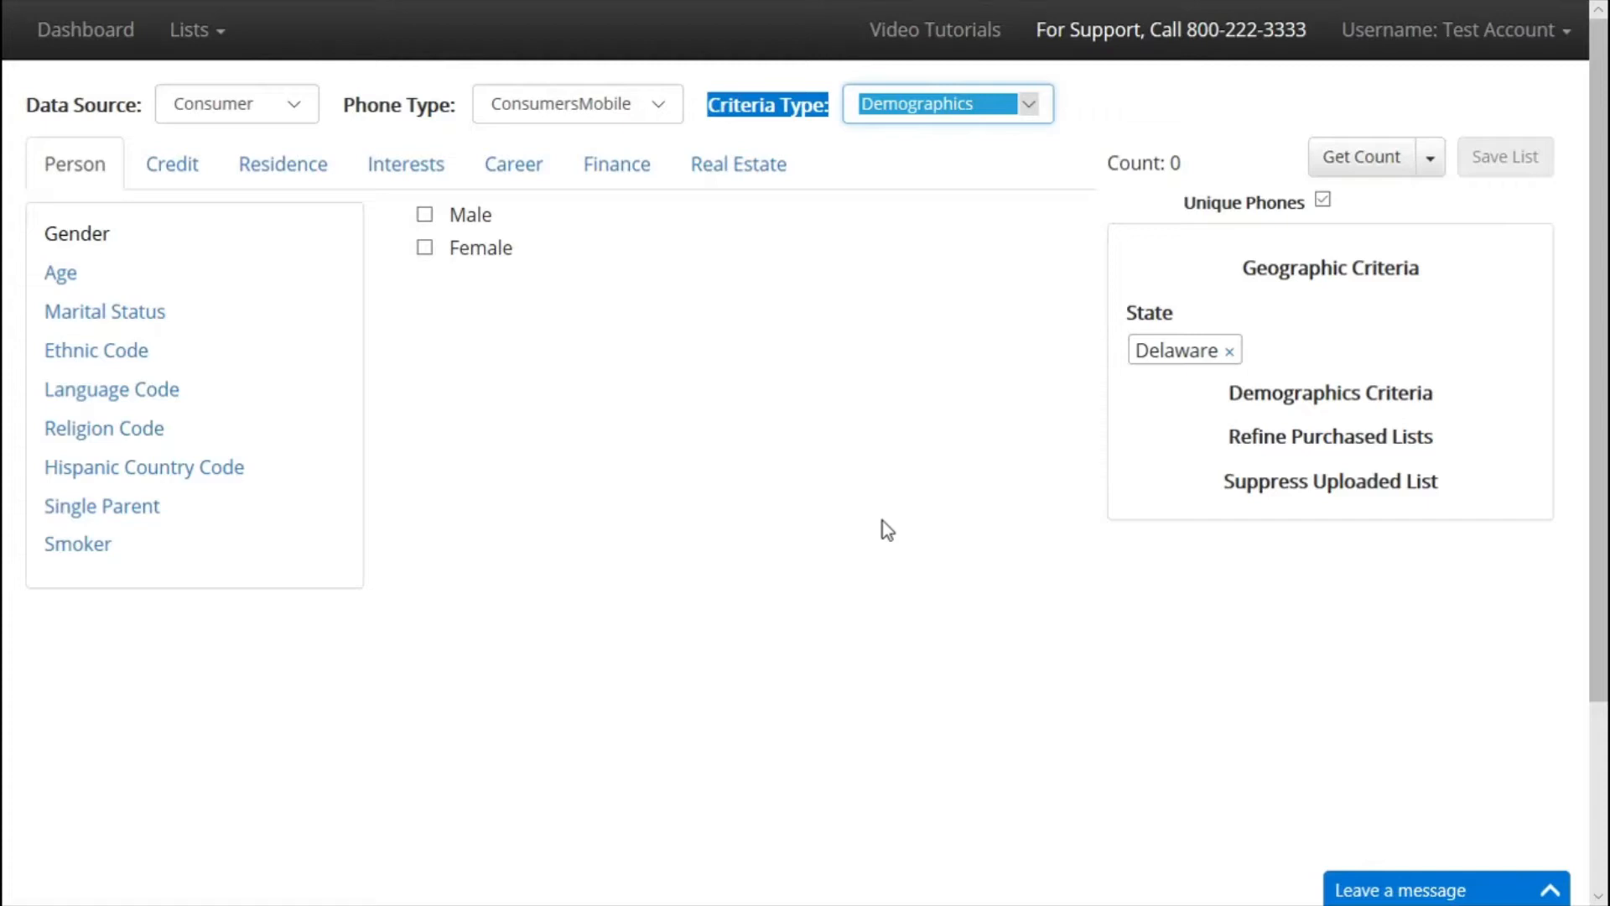
pyautogui.click(206, 183)
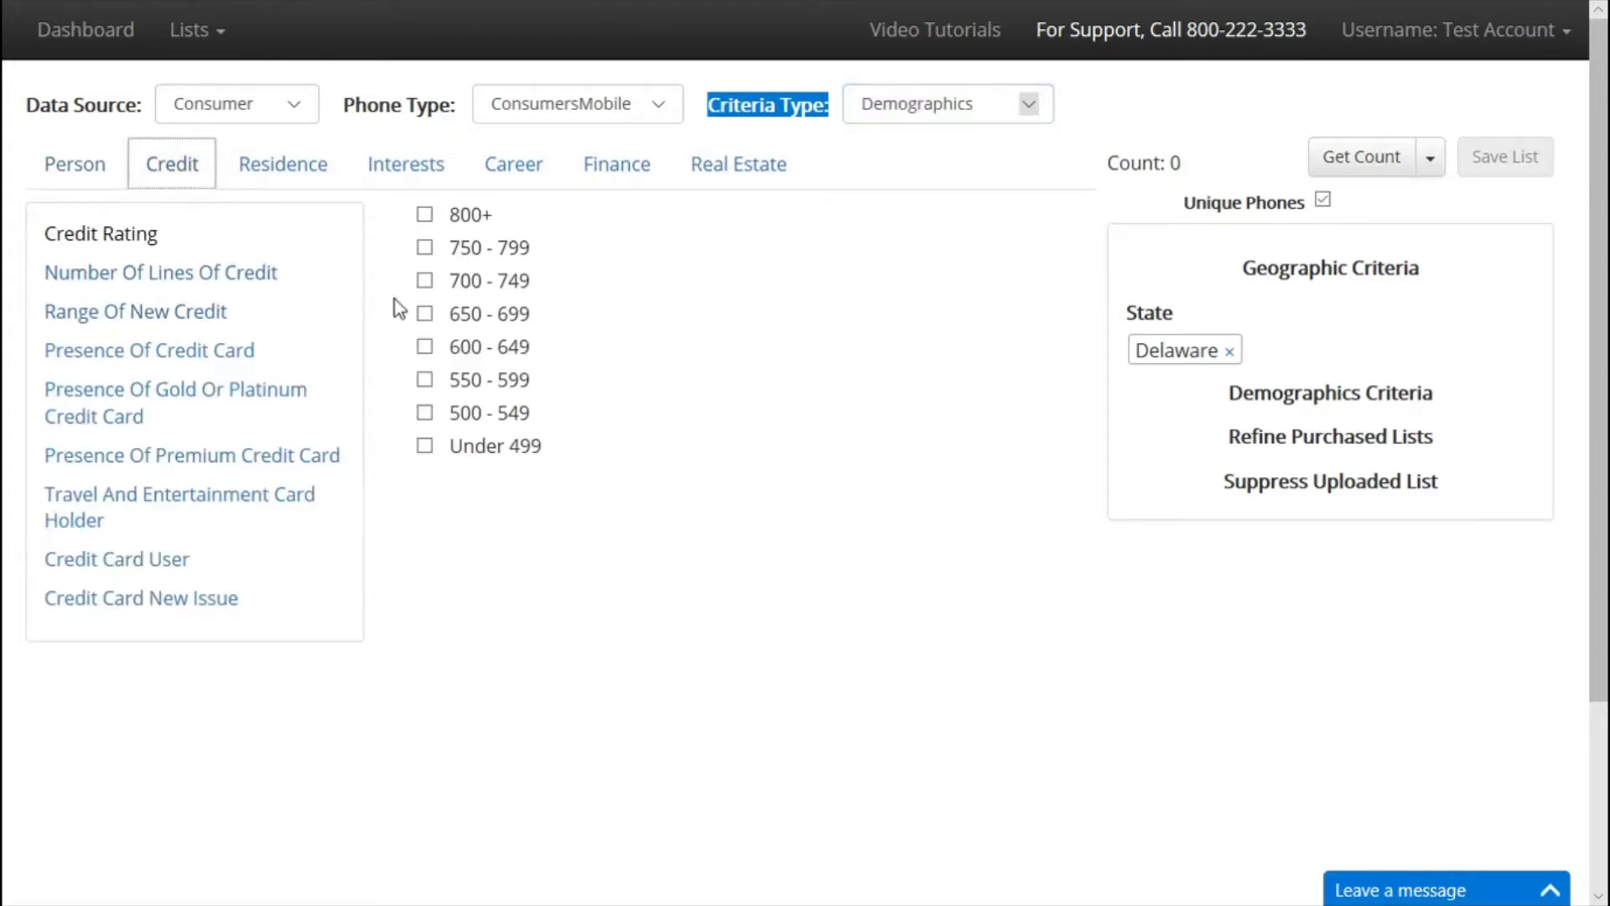
pyautogui.click(422, 247)
pyautogui.click(301, 172)
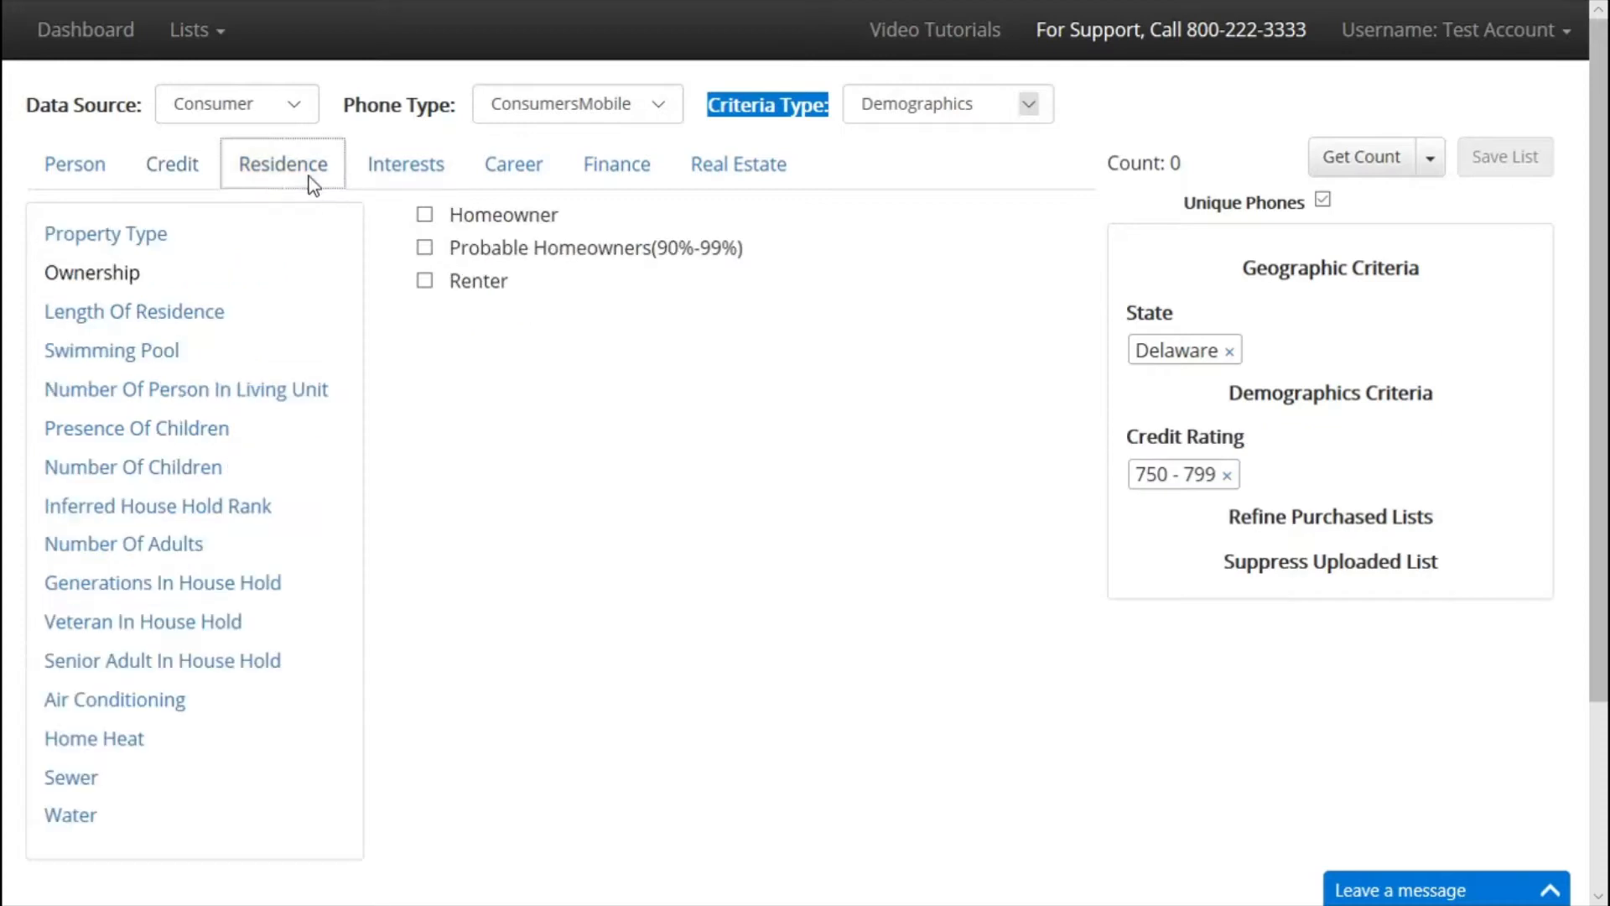
pyautogui.click(424, 216)
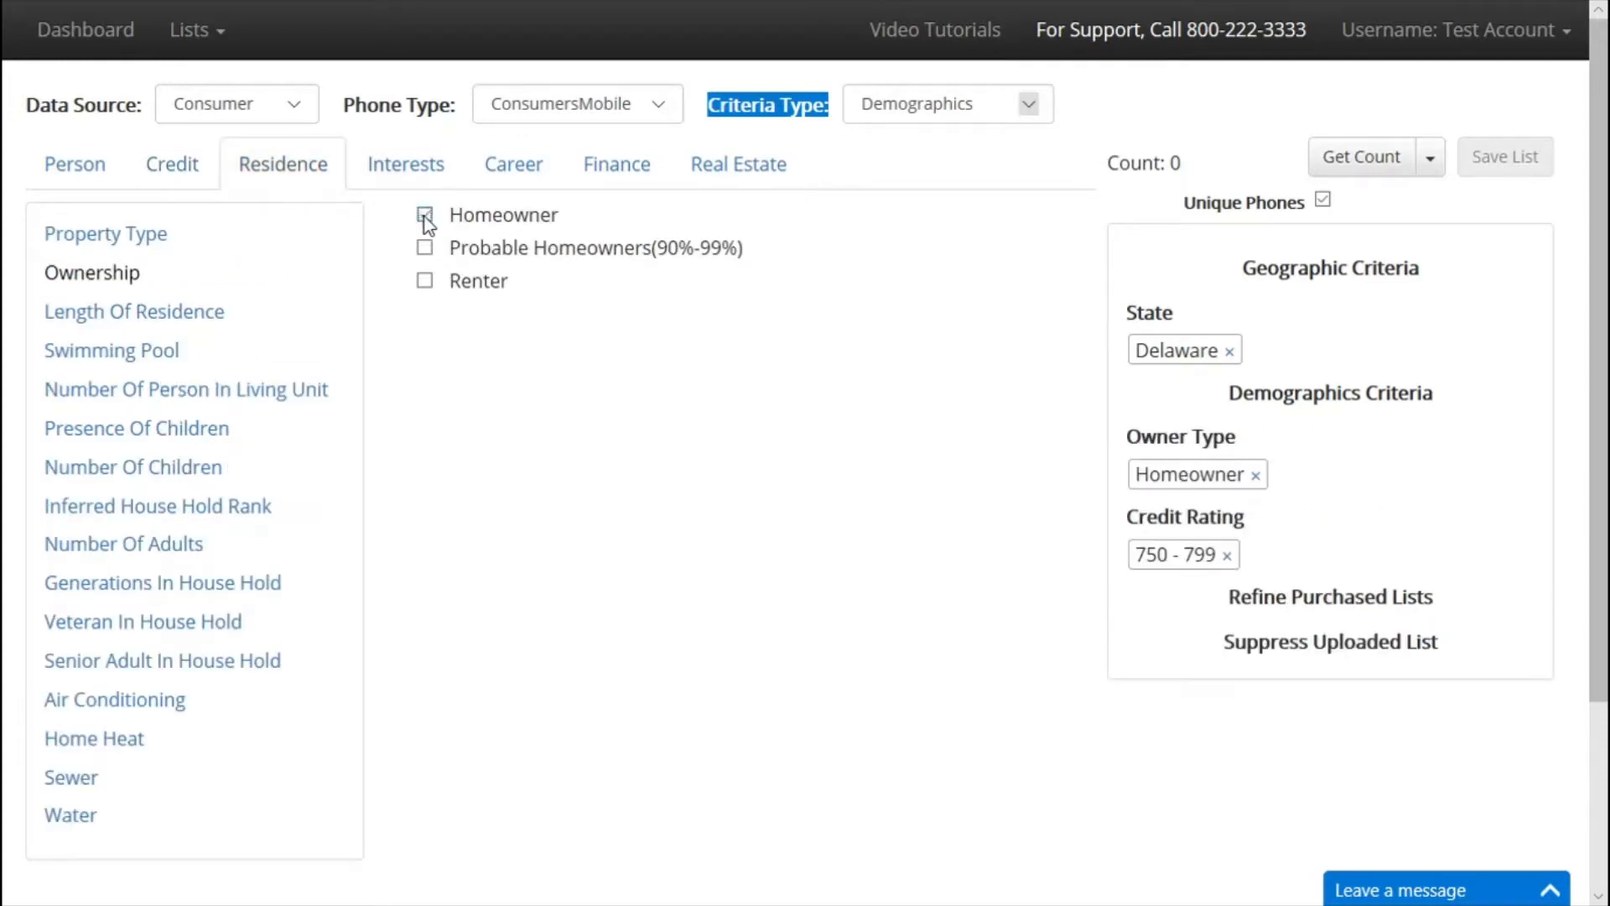
pyautogui.click(1377, 164)
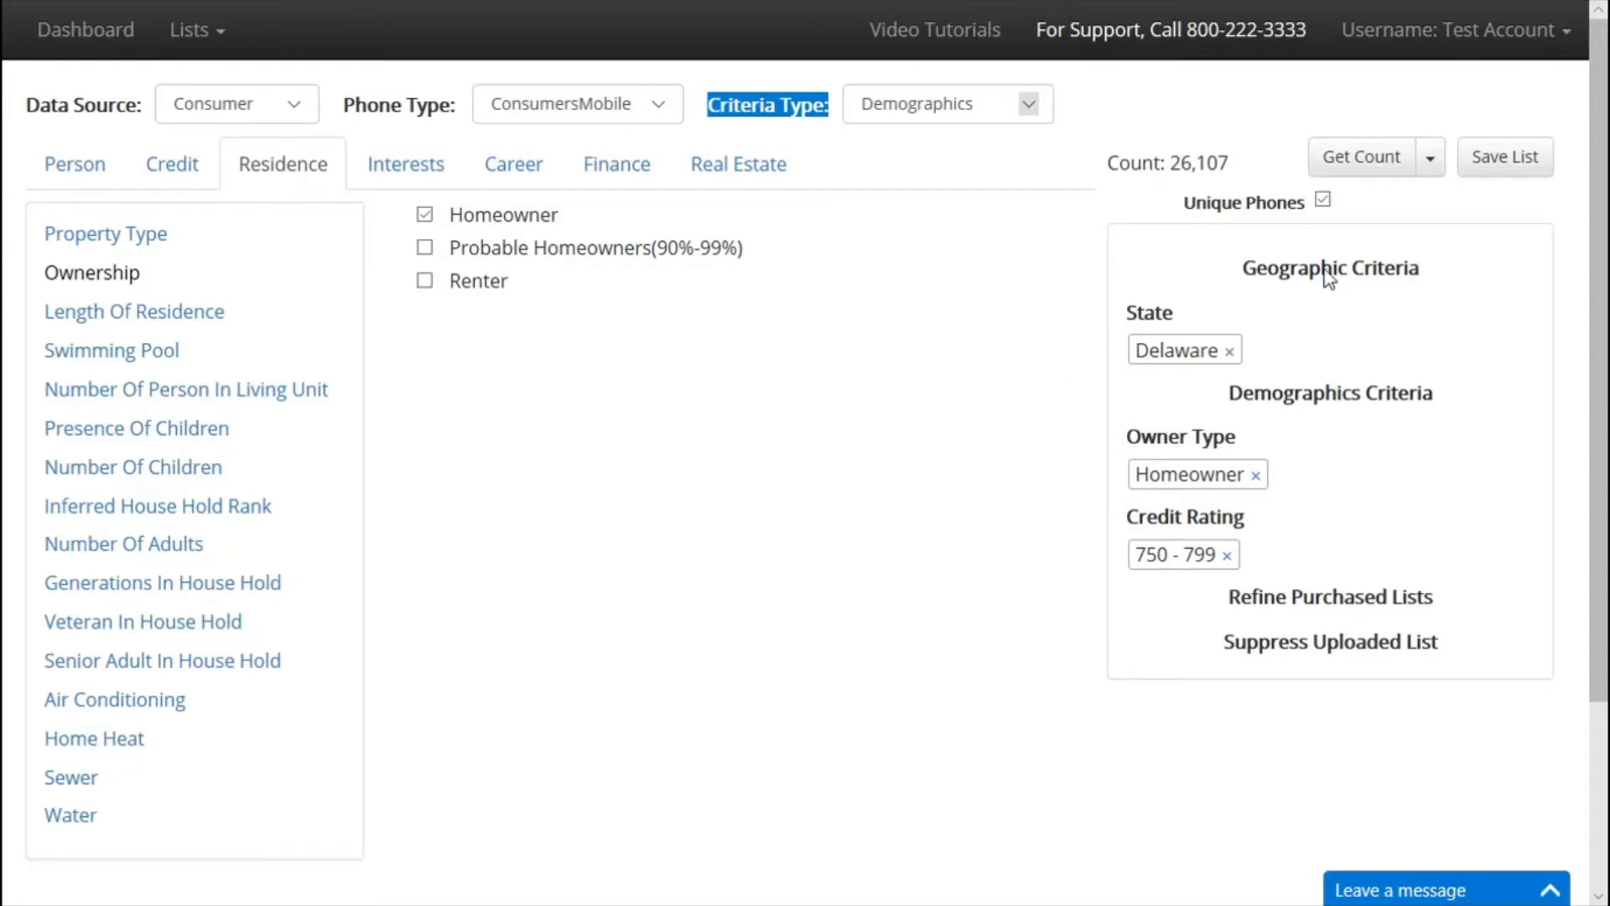
# Save the current list under the name 'de homes'.
pyautogui.click(1521, 174)
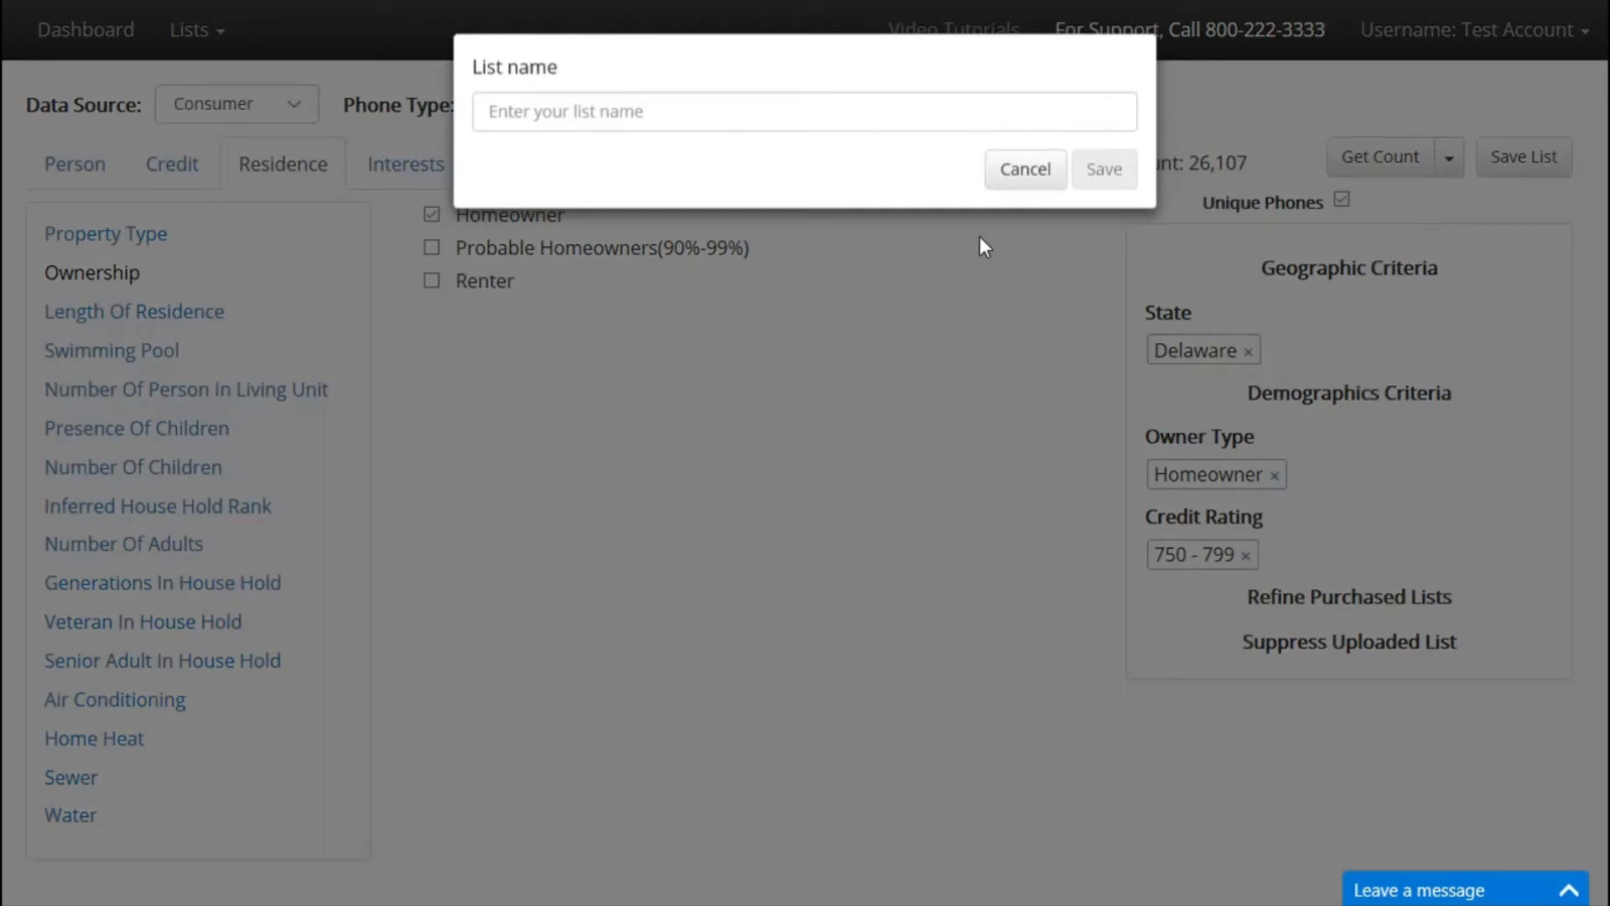
pyautogui.click(770, 124)
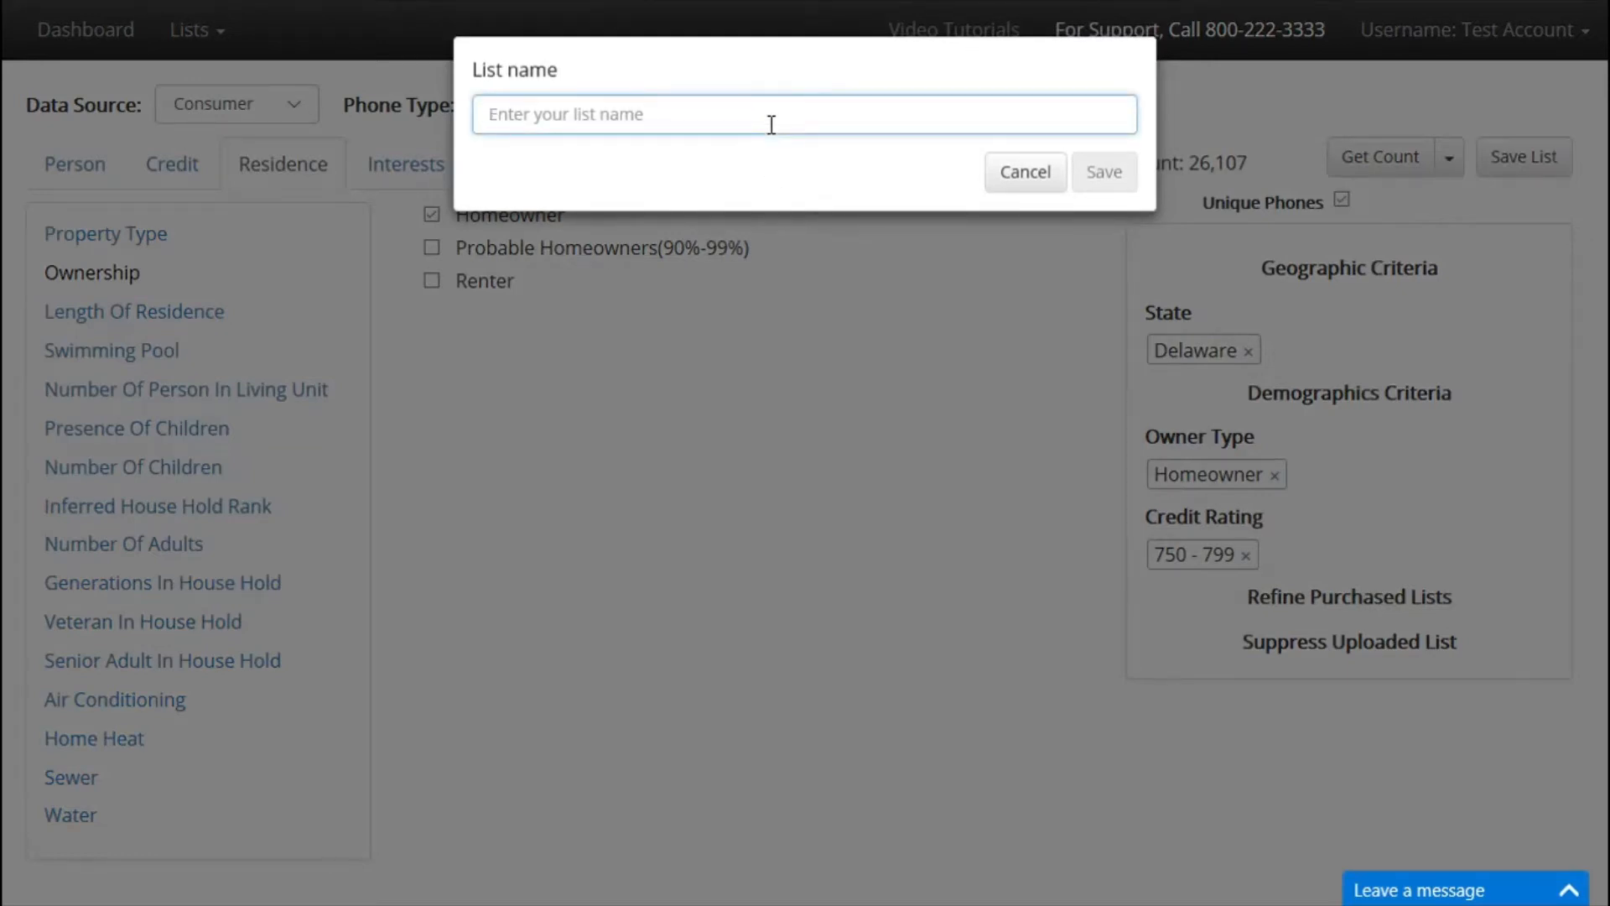
pyautogui.write('de homes')
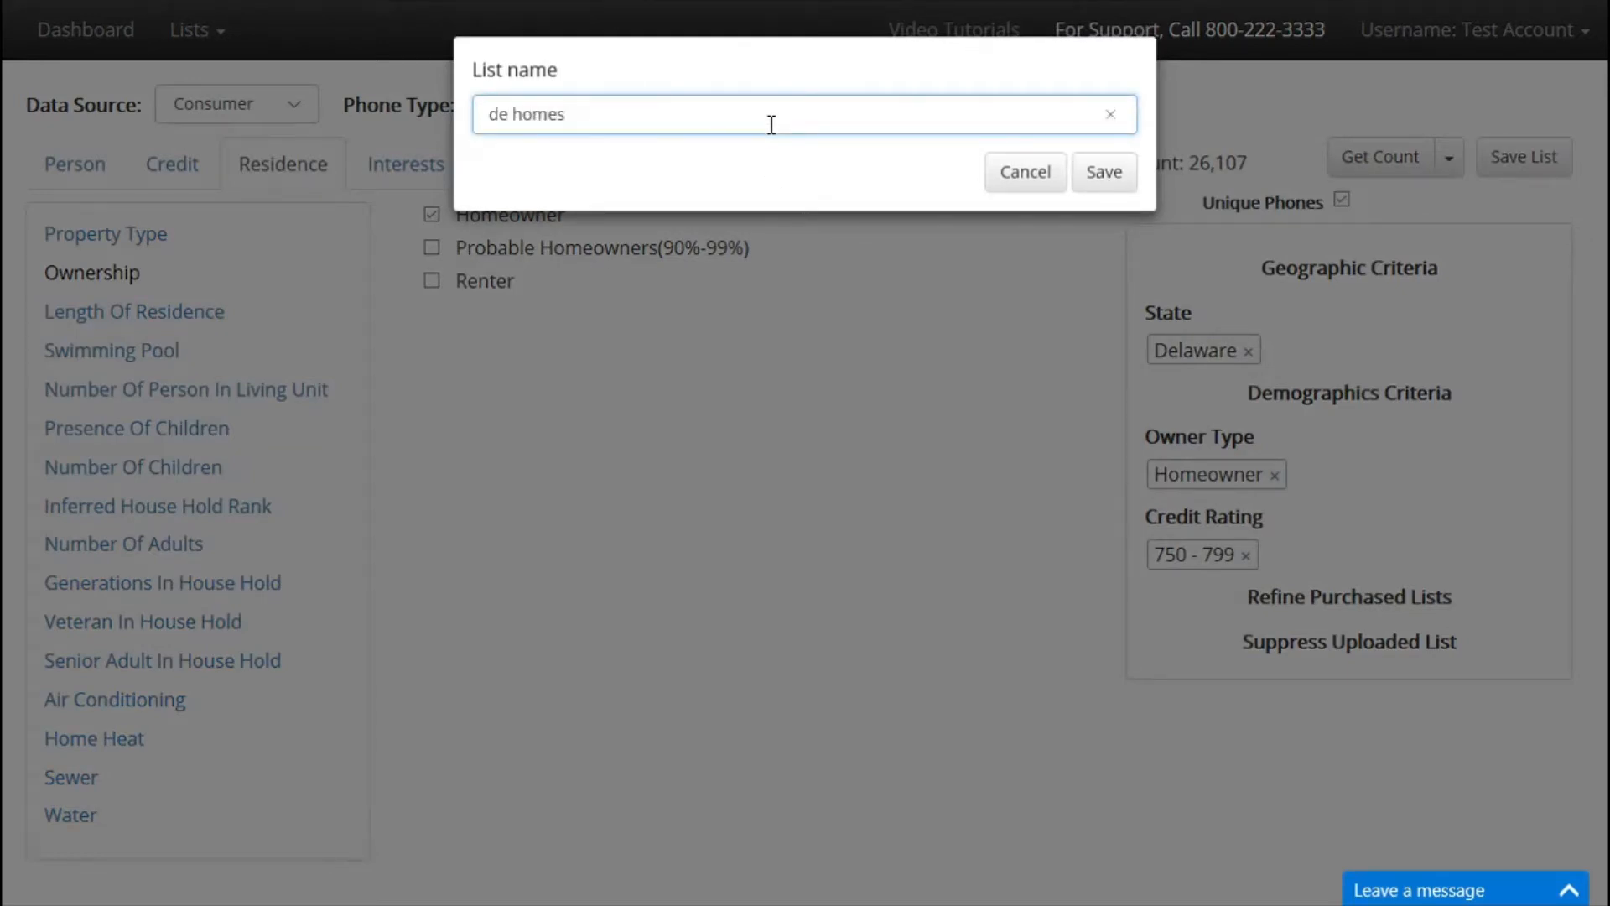
pyautogui.click(1106, 178)
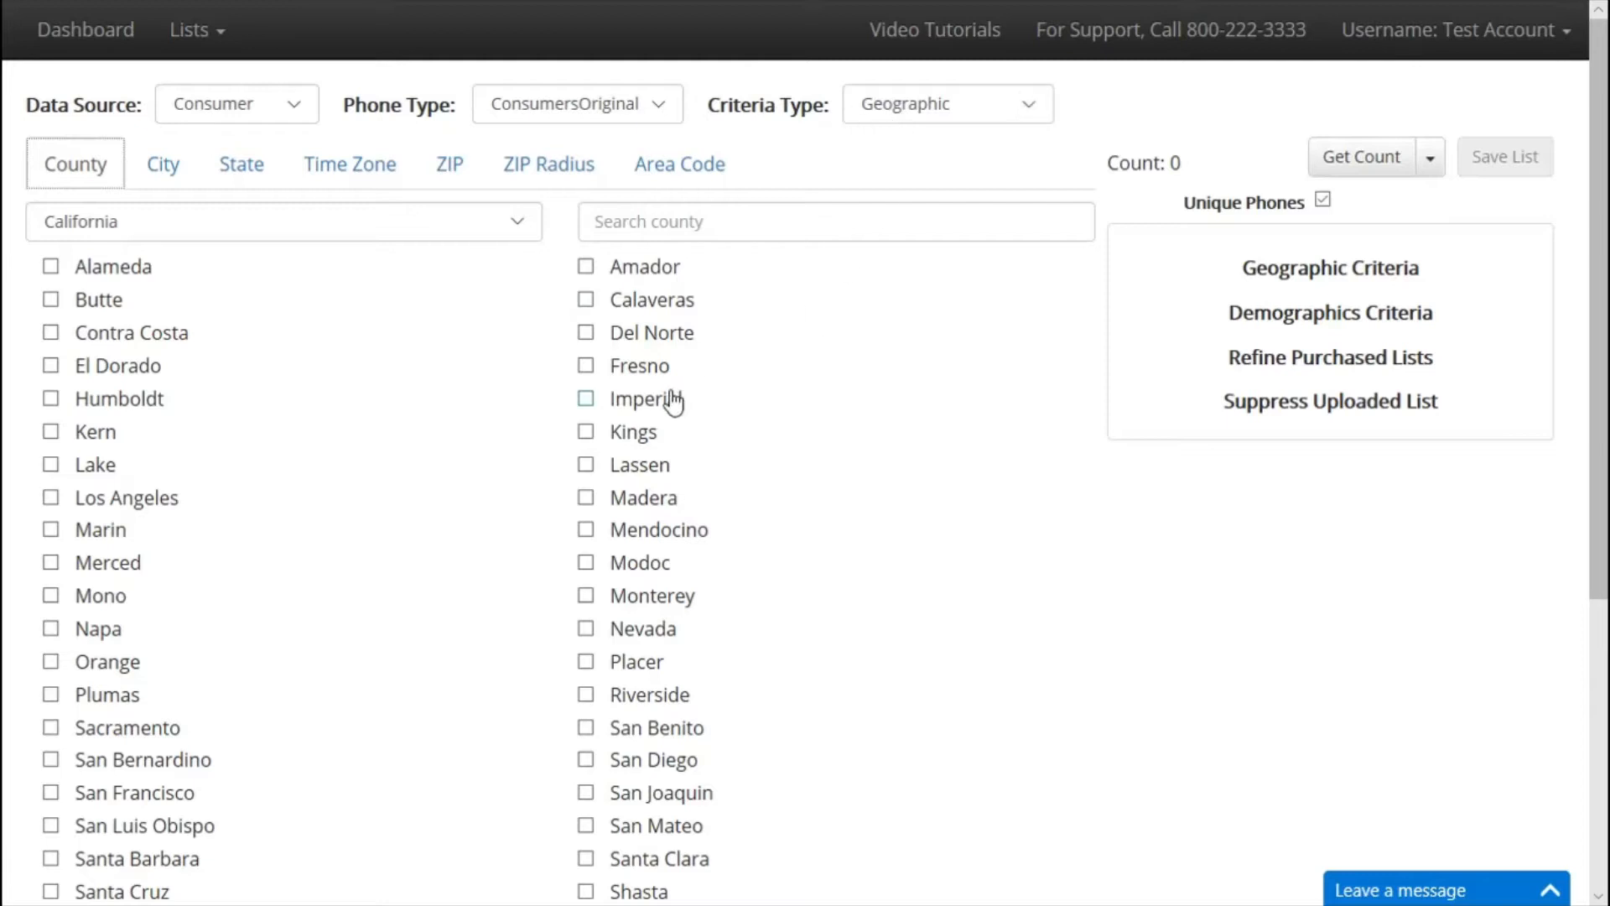
# Add the cities Boynton Beach and Bradenton to the geographic criteria.
pyautogui.click(182, 241)
pyautogui.click(179, 233)
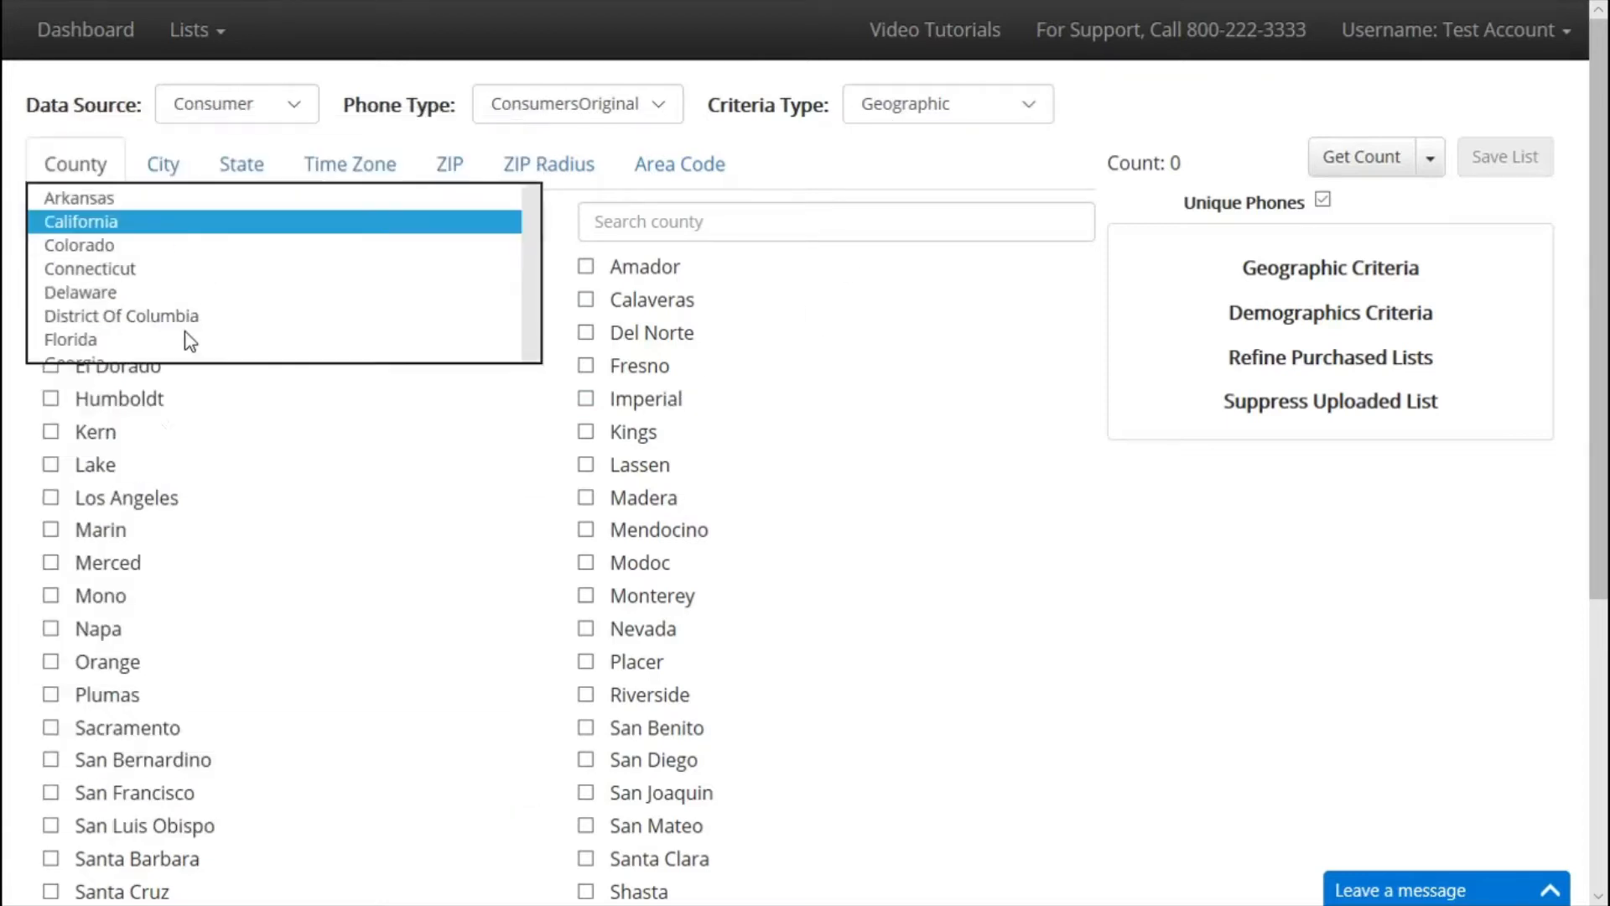
pyautogui.click(179, 229)
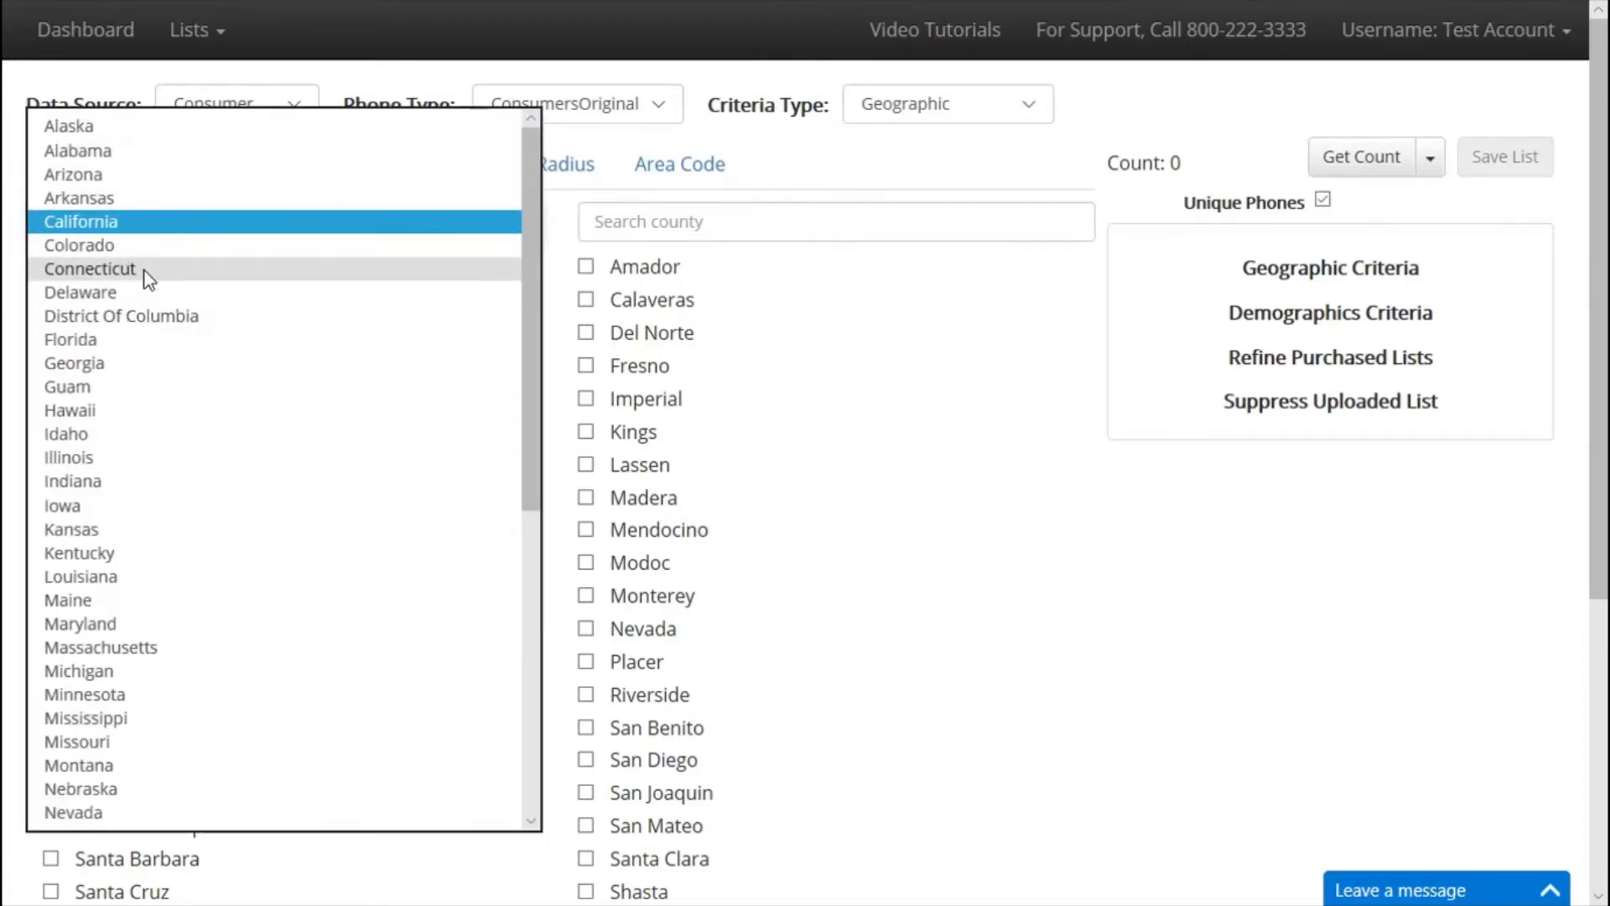
pyautogui.click(122, 577)
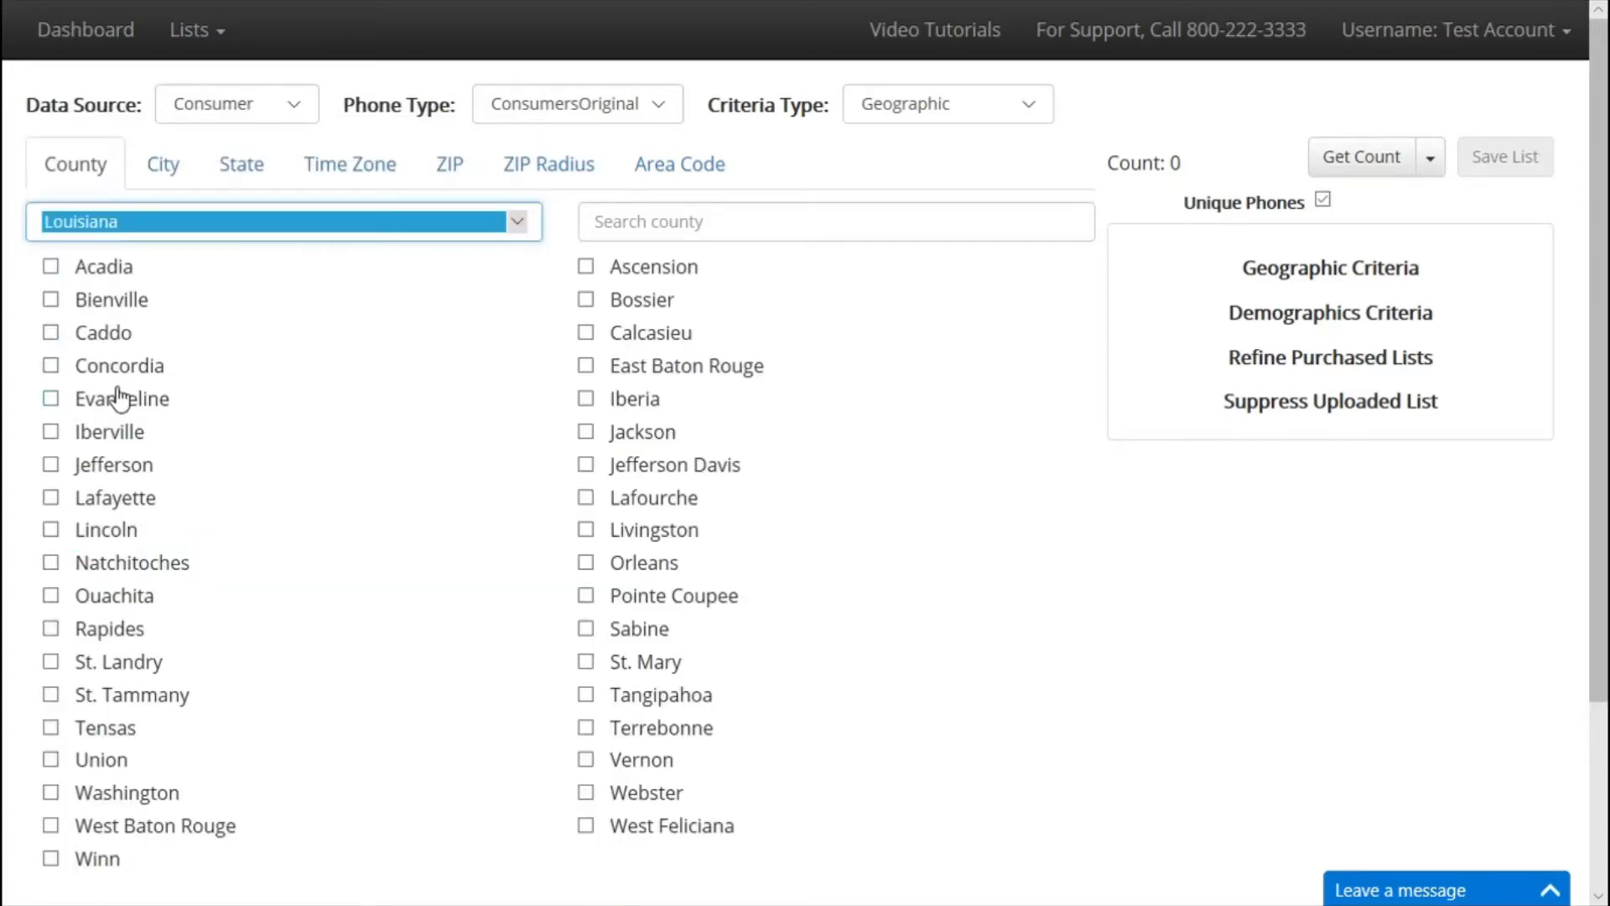
pyautogui.click(168, 168)
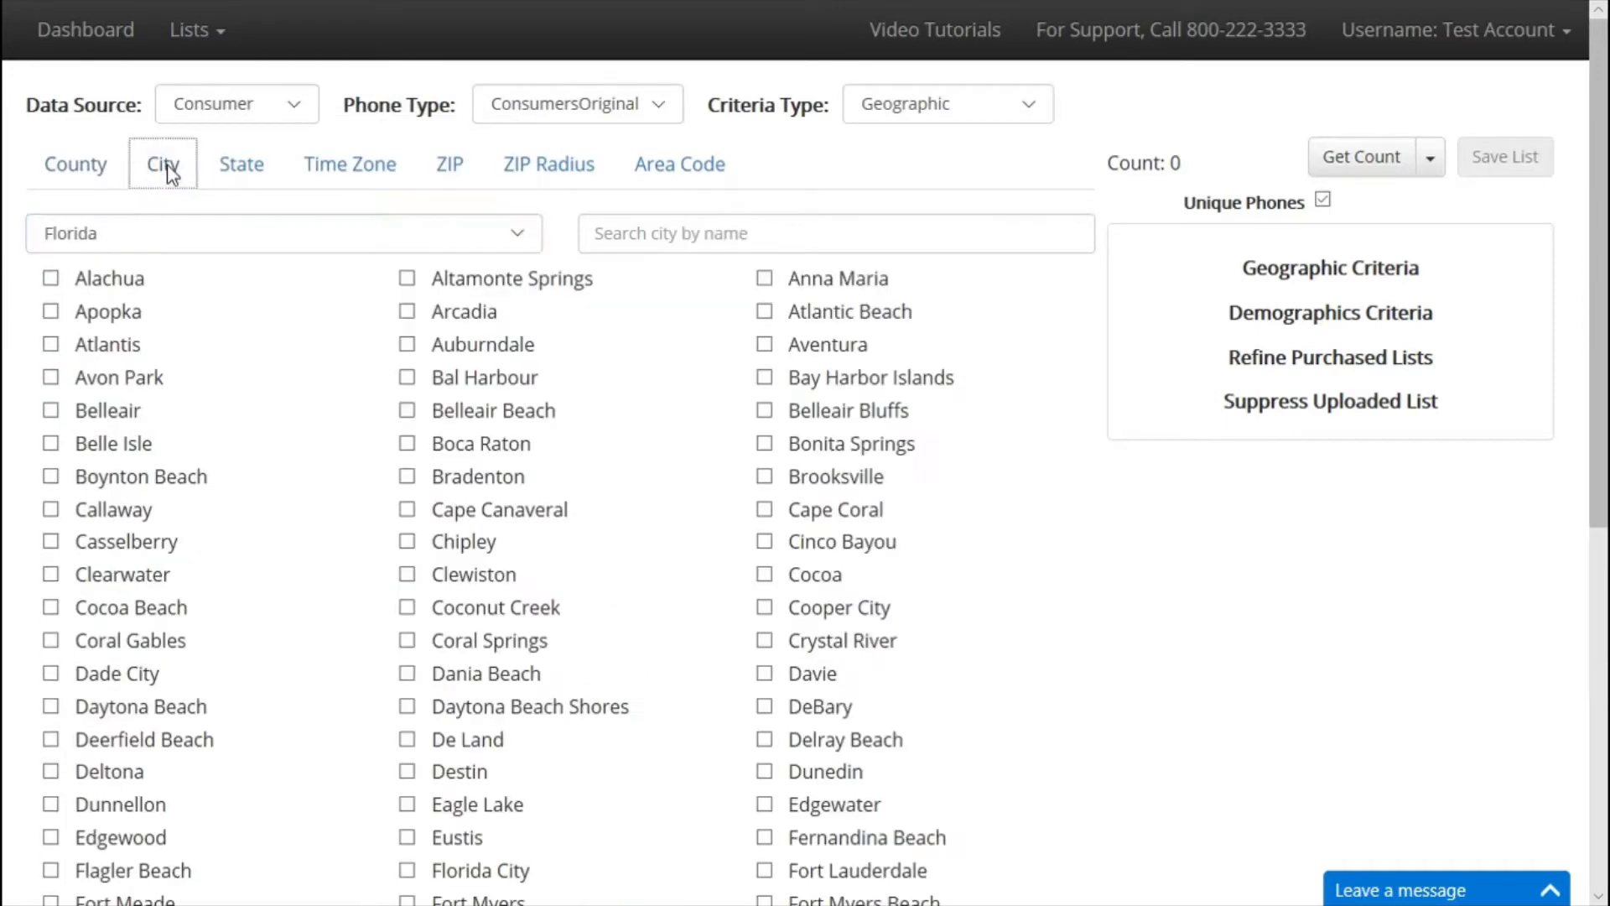
pyautogui.click(50, 480)
pyautogui.click(407, 476)
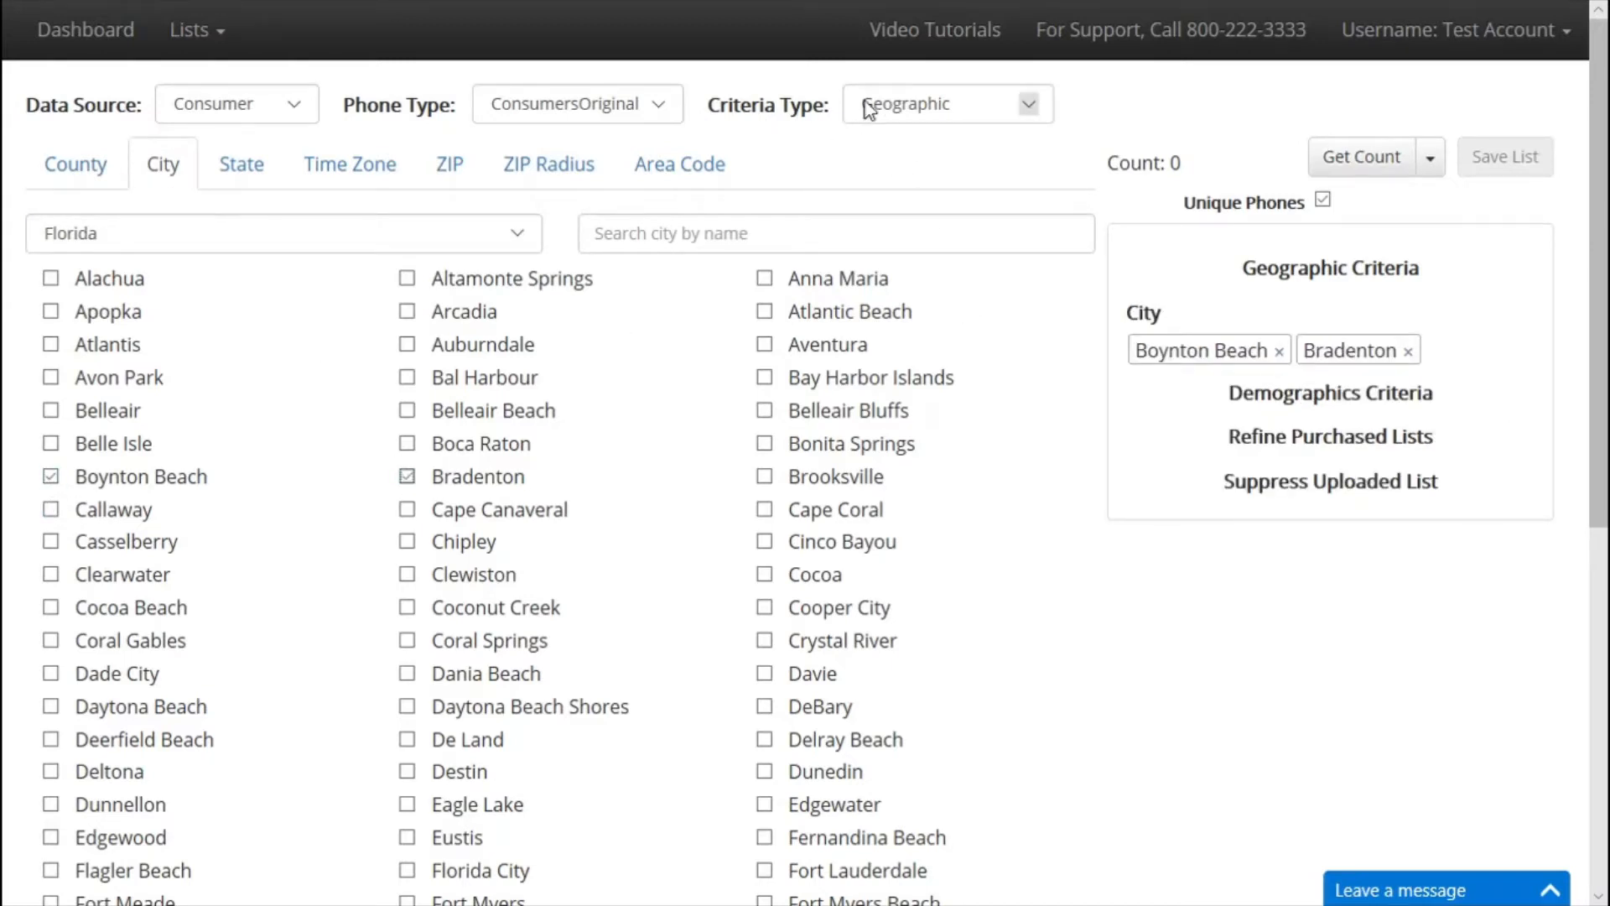
pyautogui.click(928, 107)
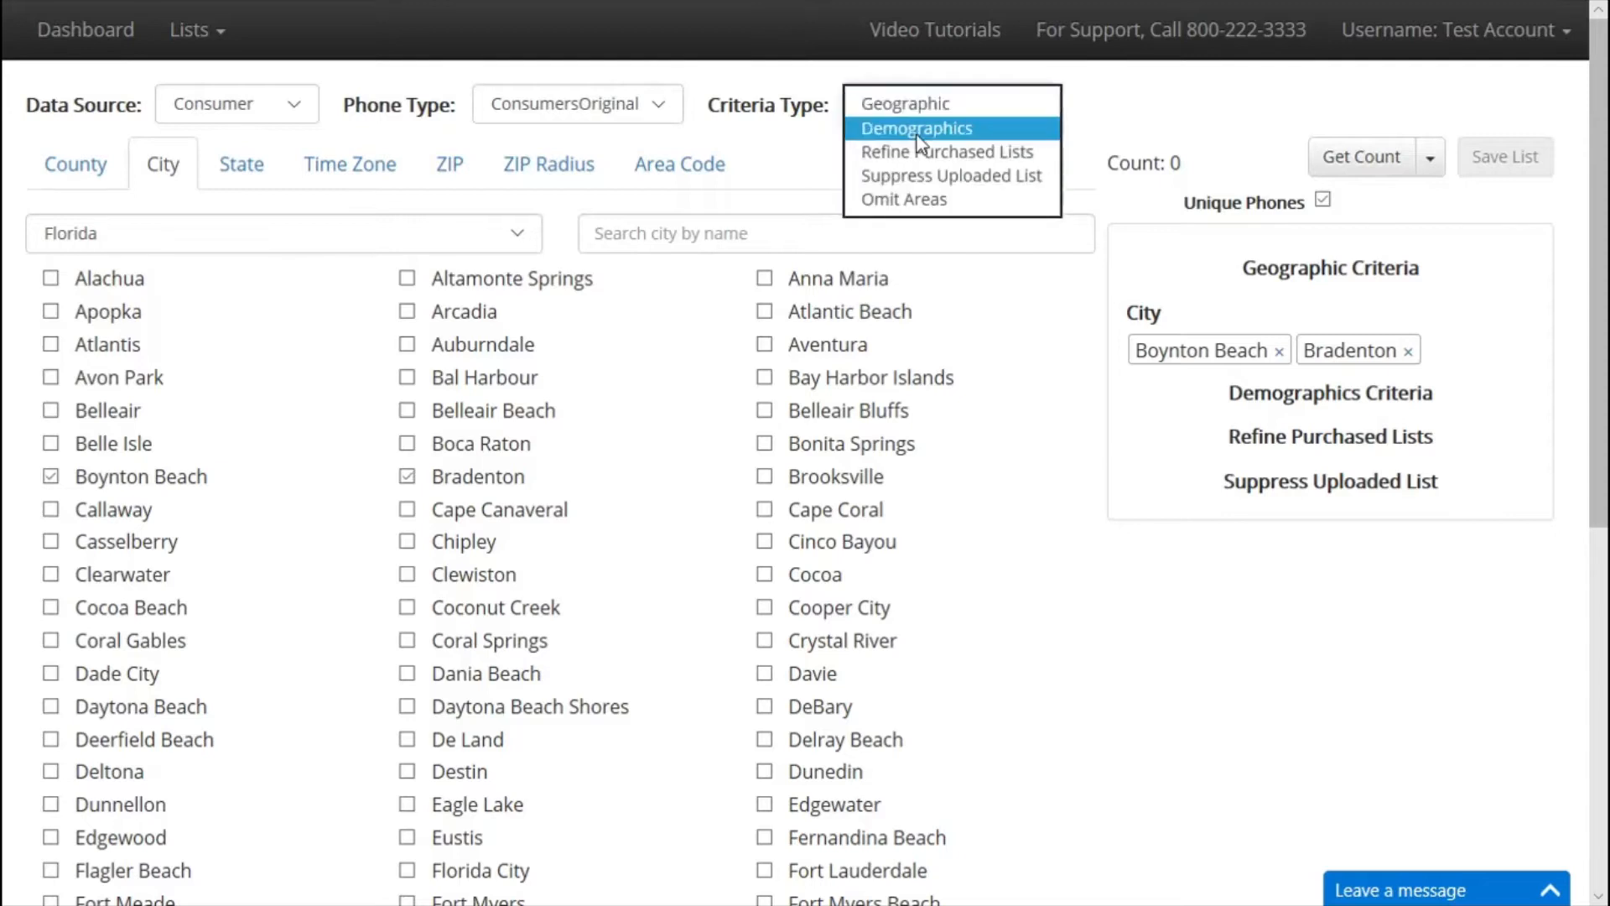
# Add Homeowner ownership and Single Family Dwelling Unit property type, then get the count.
pyautogui.click(918, 135)
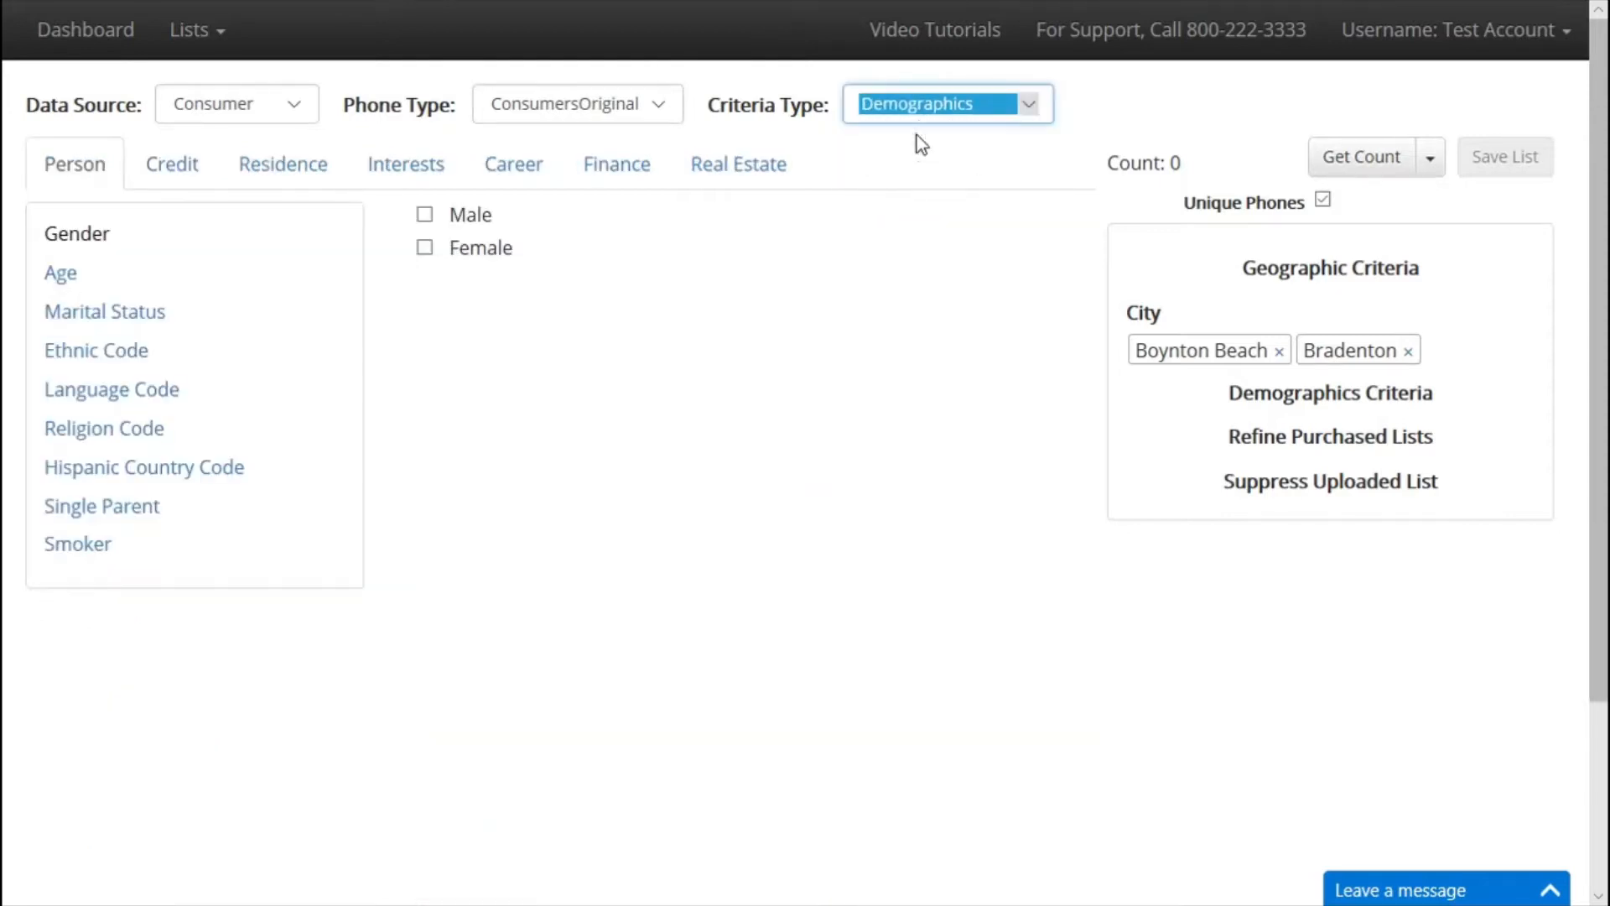
pyautogui.click(269, 171)
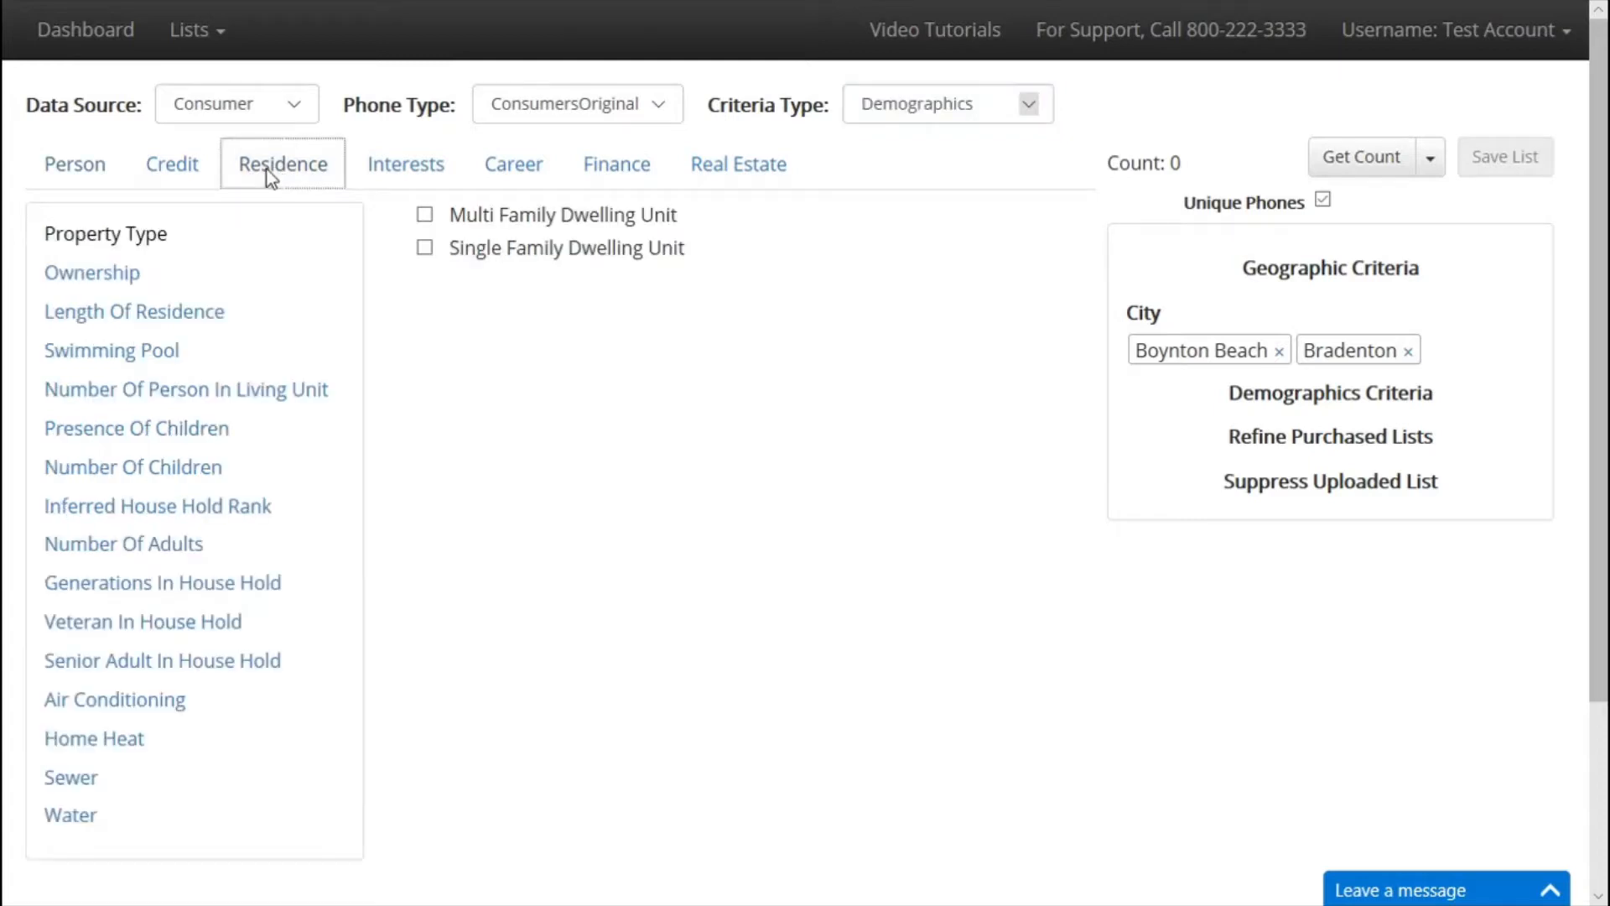
pyautogui.click(120, 282)
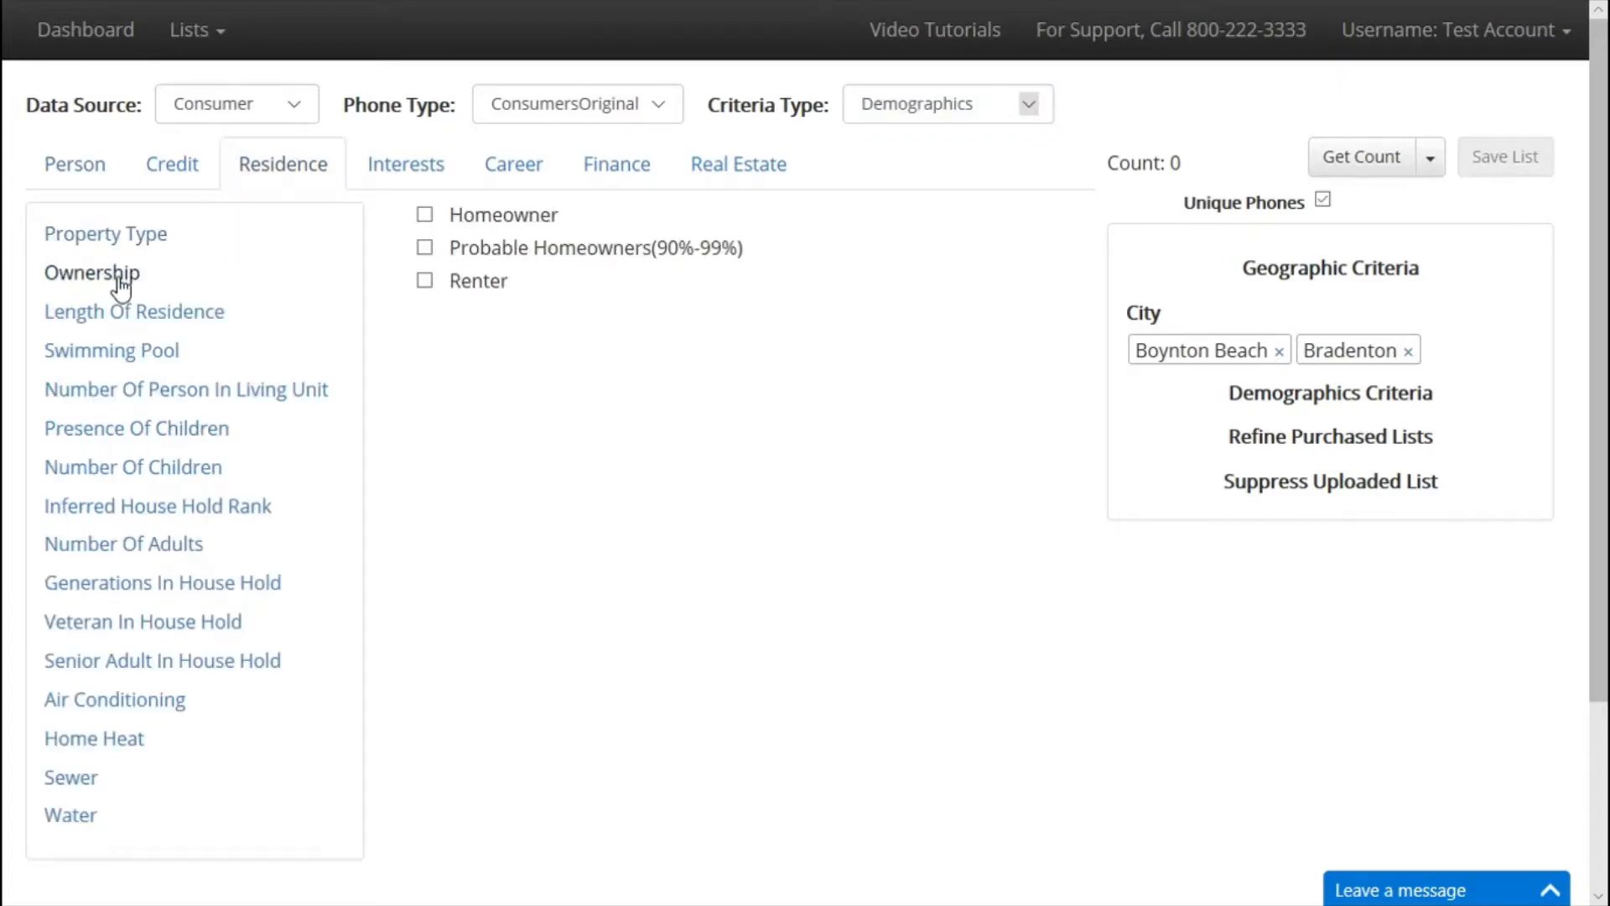
pyautogui.click(425, 216)
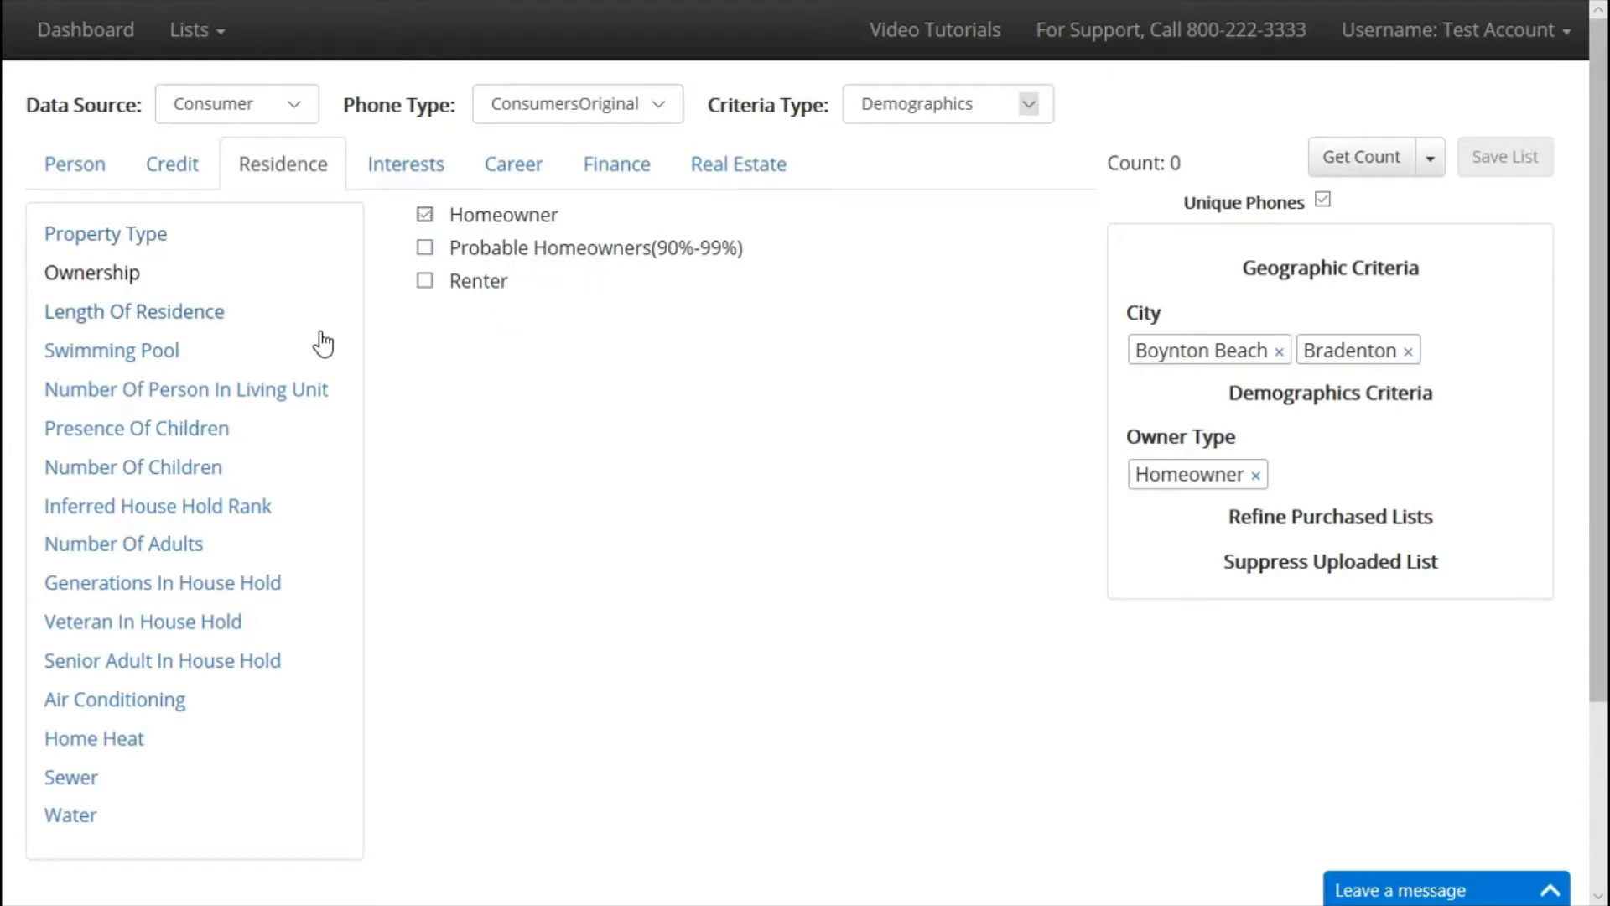
pyautogui.click(166, 238)
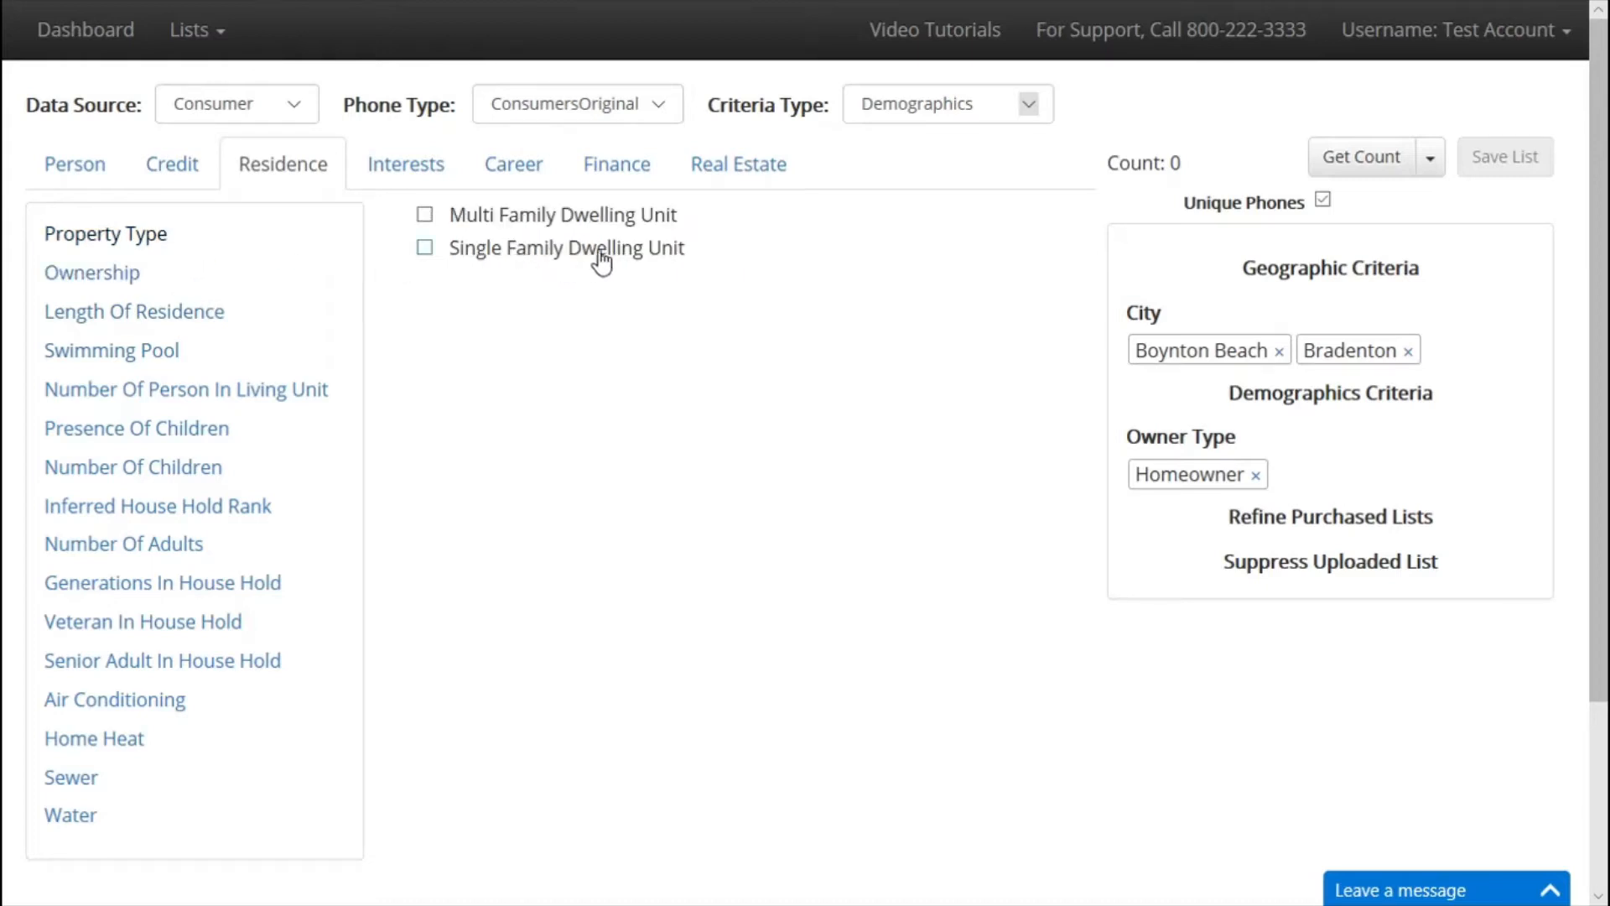
pyautogui.click(425, 249)
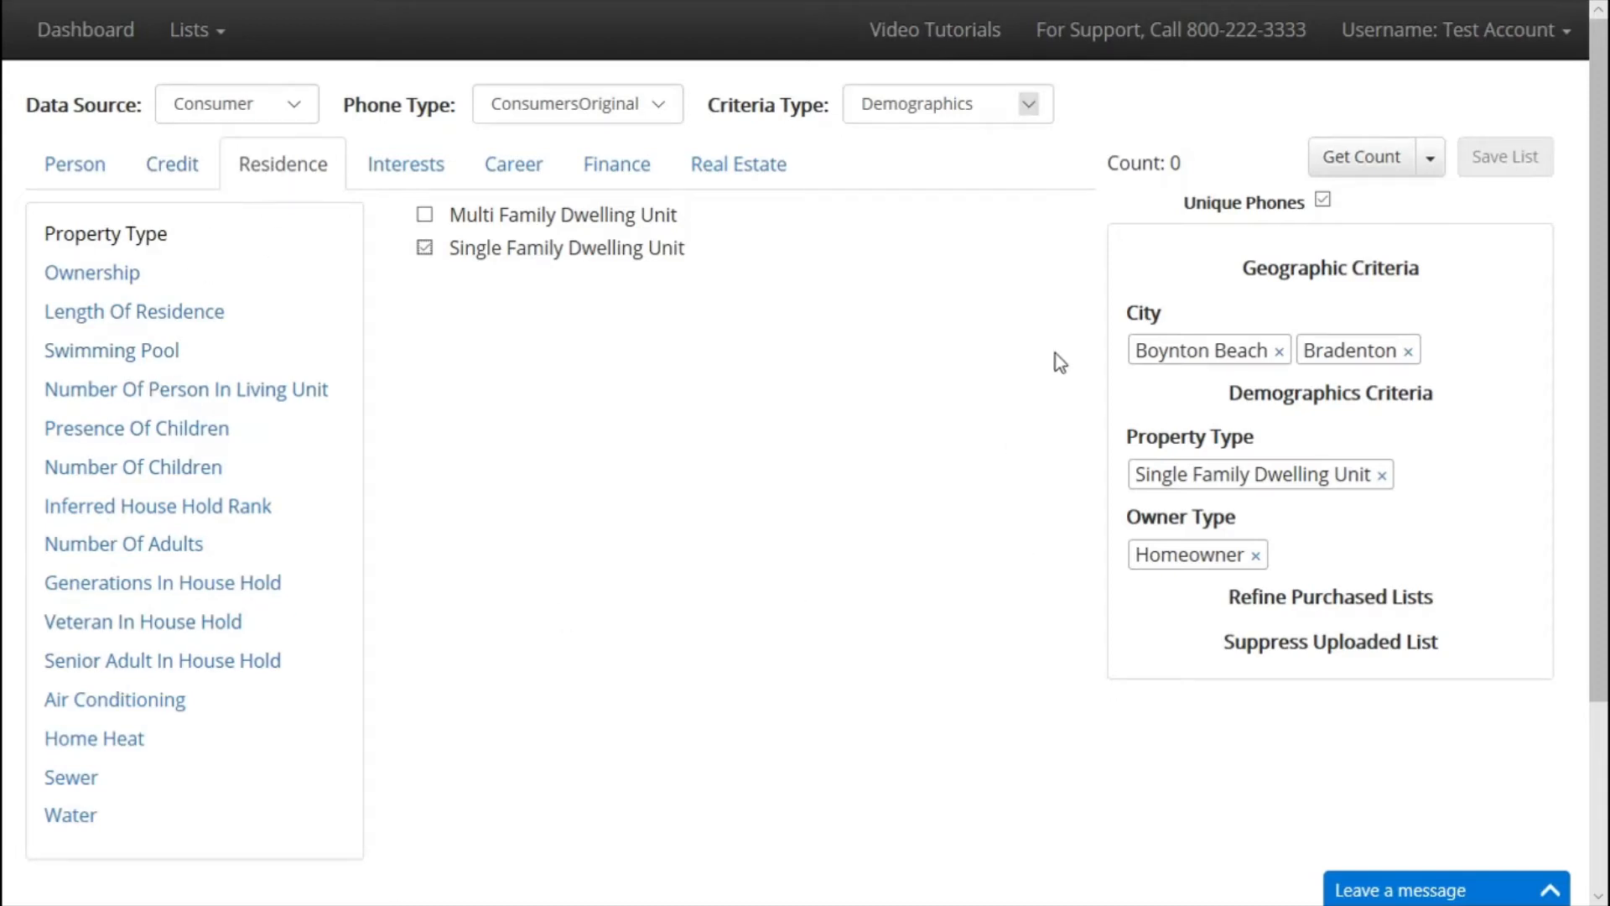
pyautogui.click(1365, 164)
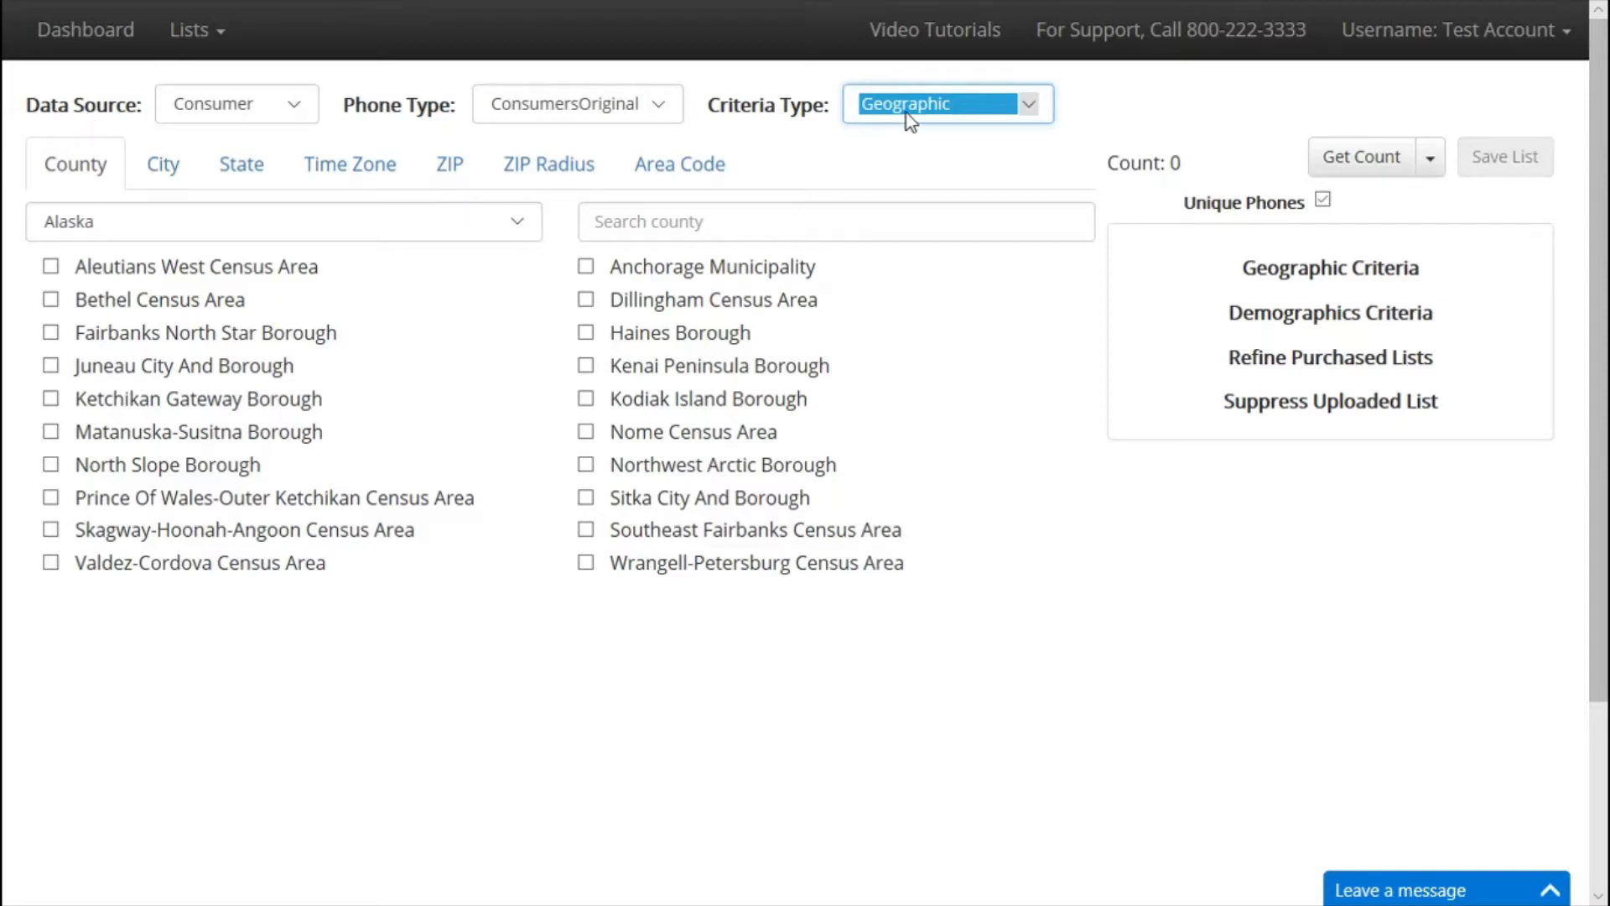
# Add California's Contra Costa county, then bring up the Demographics criteria.
pyautogui.click(146, 228)
pyautogui.click(148, 295)
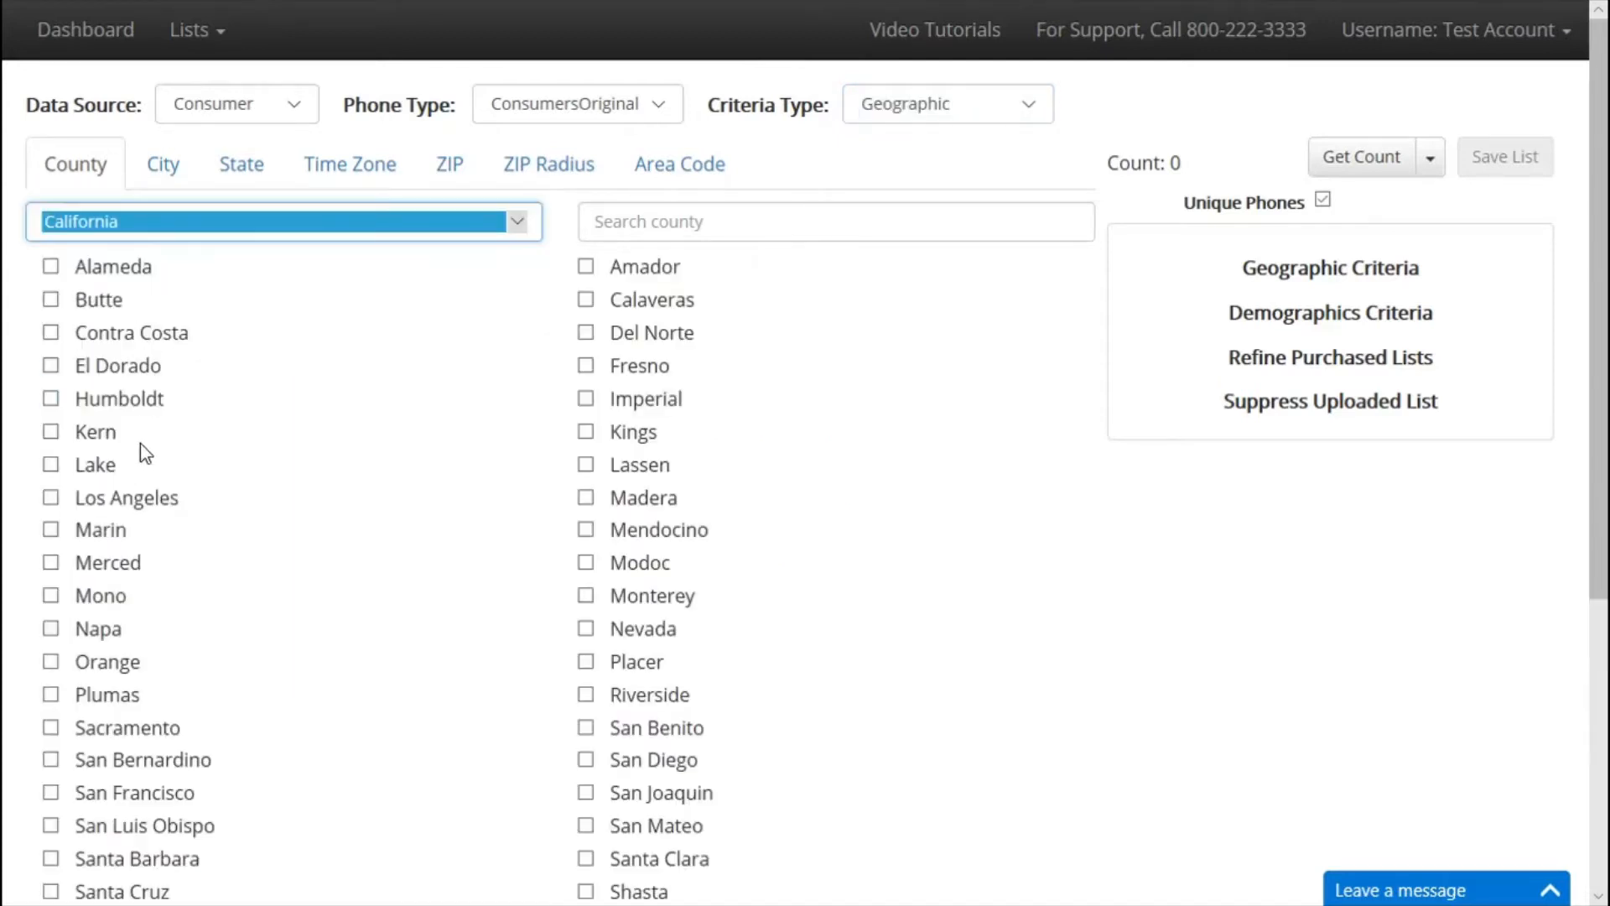
pyautogui.click(54, 345)
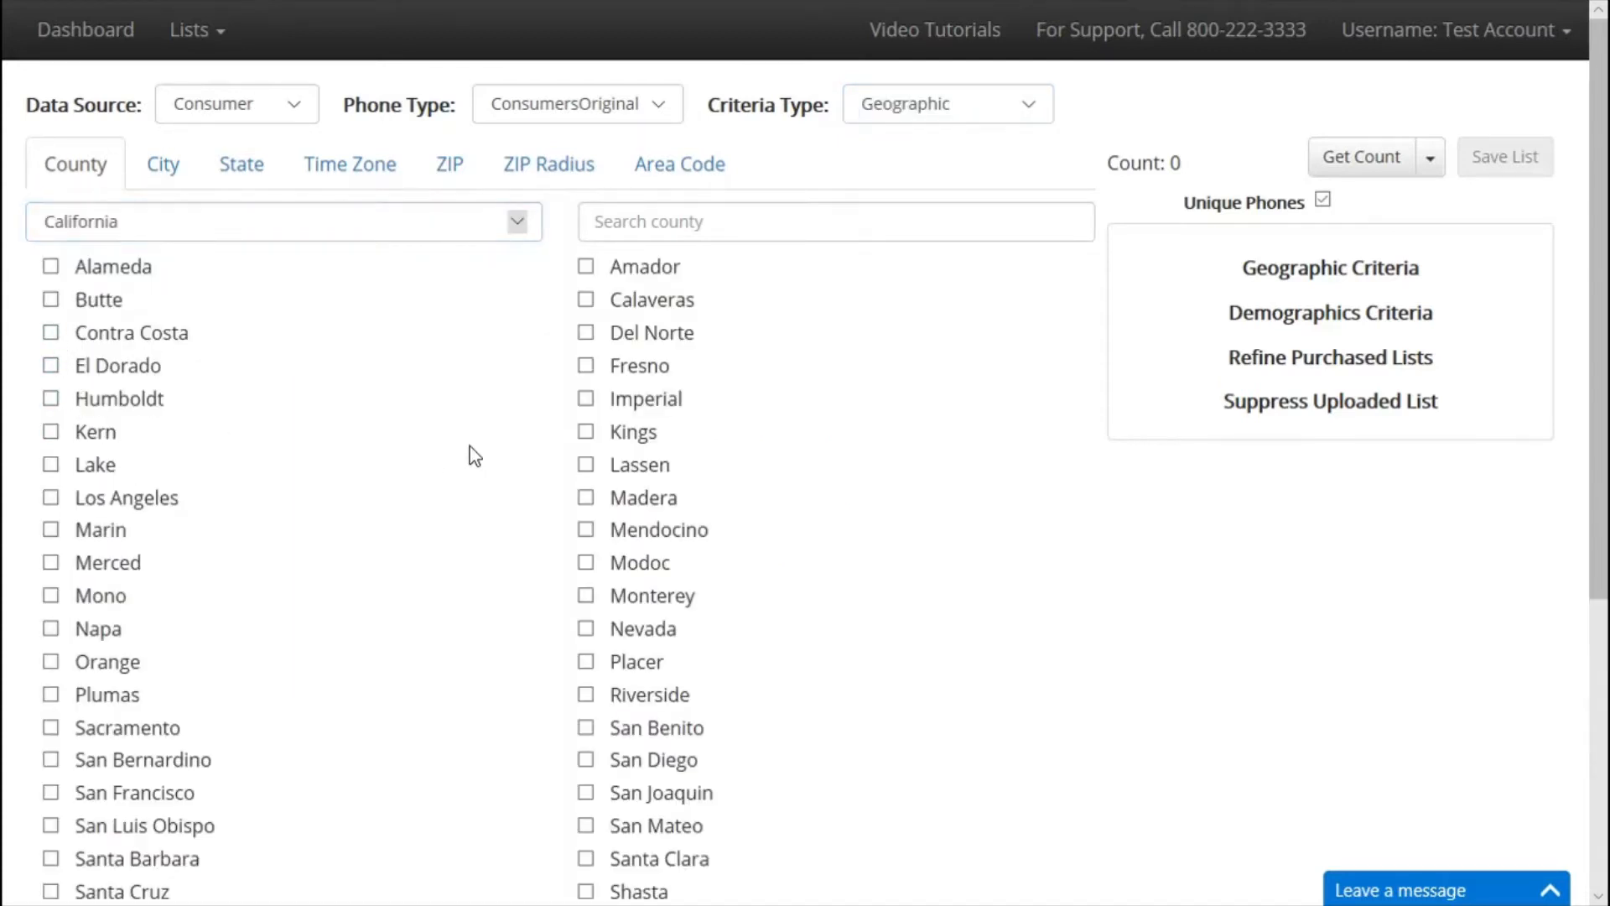
pyautogui.click(47, 334)
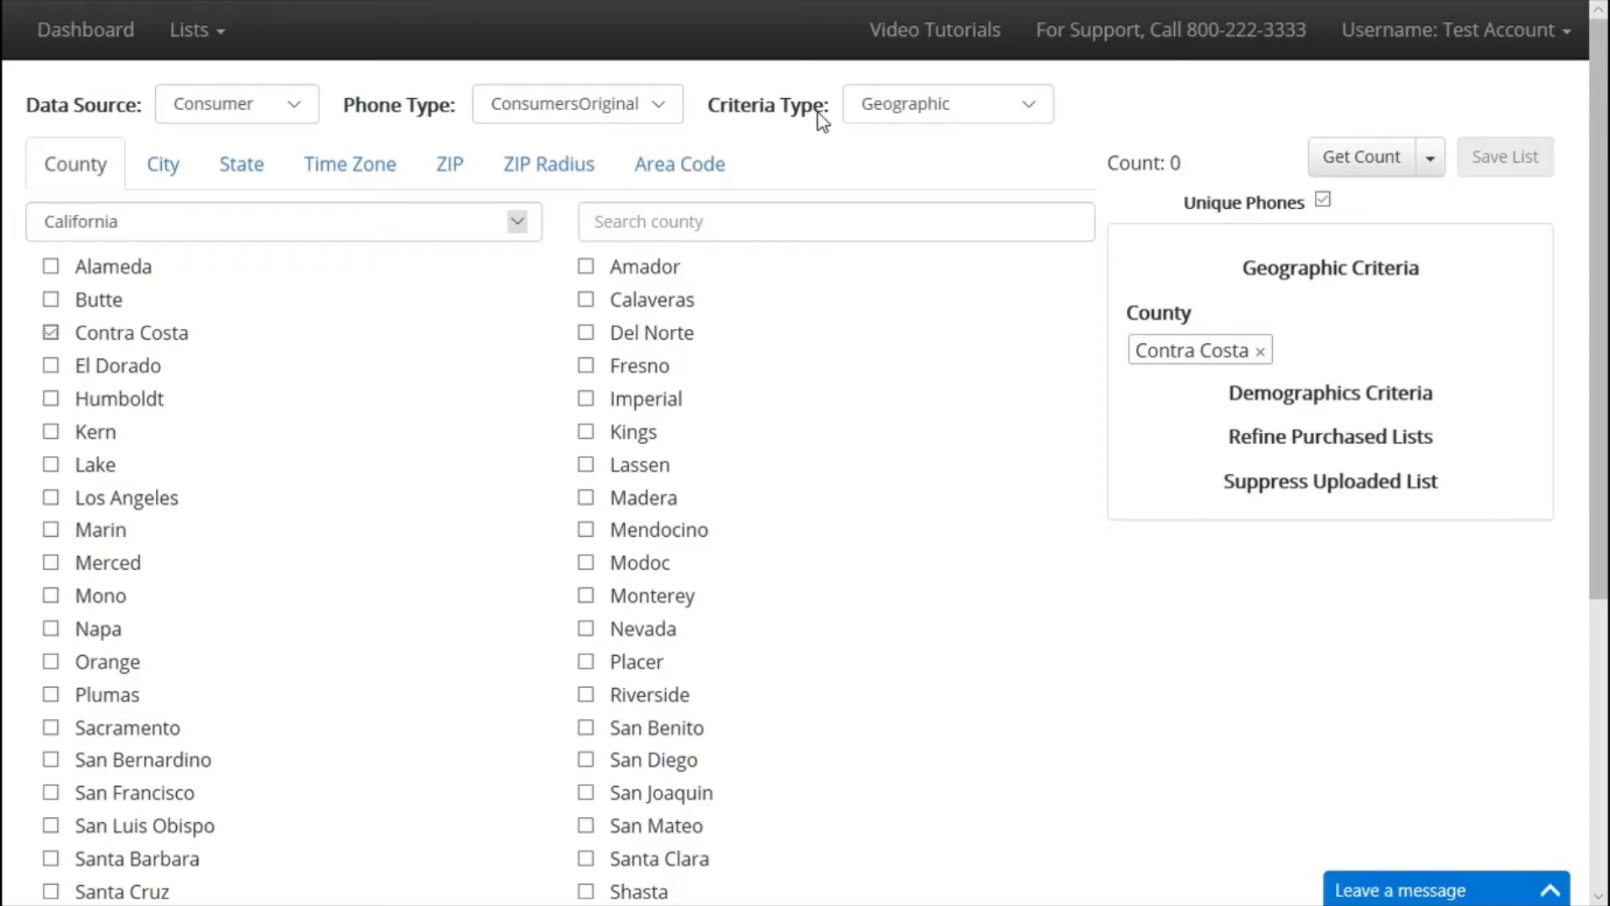
pyautogui.click(891, 110)
pyautogui.click(906, 128)
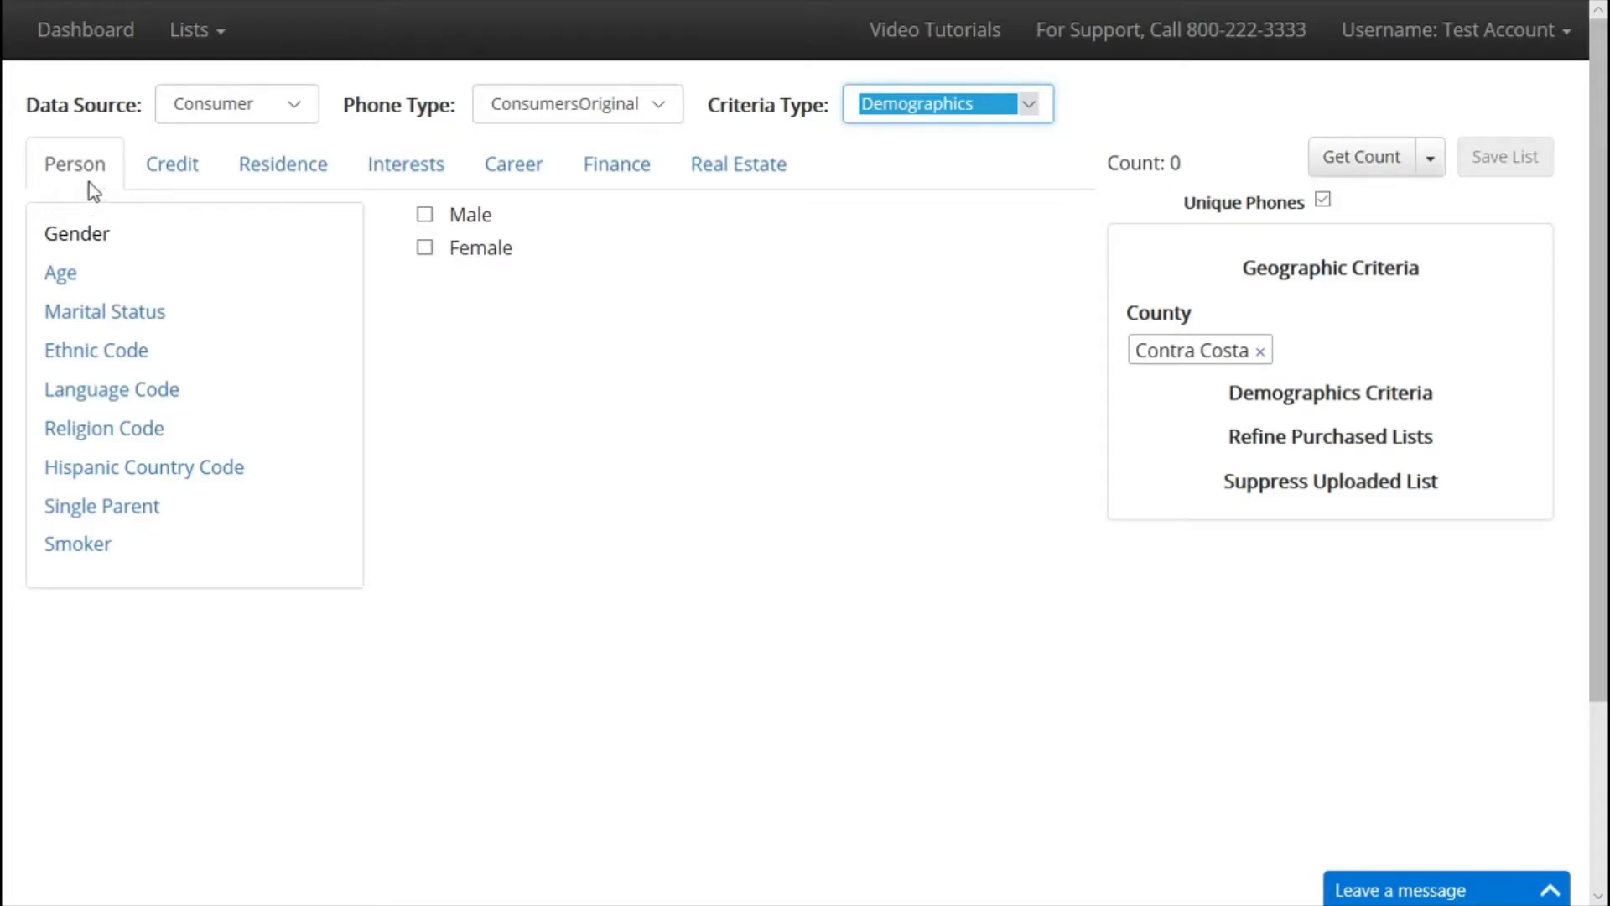
# Browse the Age, New Credit Range and Residence Ownership demographic options.
pyautogui.click(67, 275)
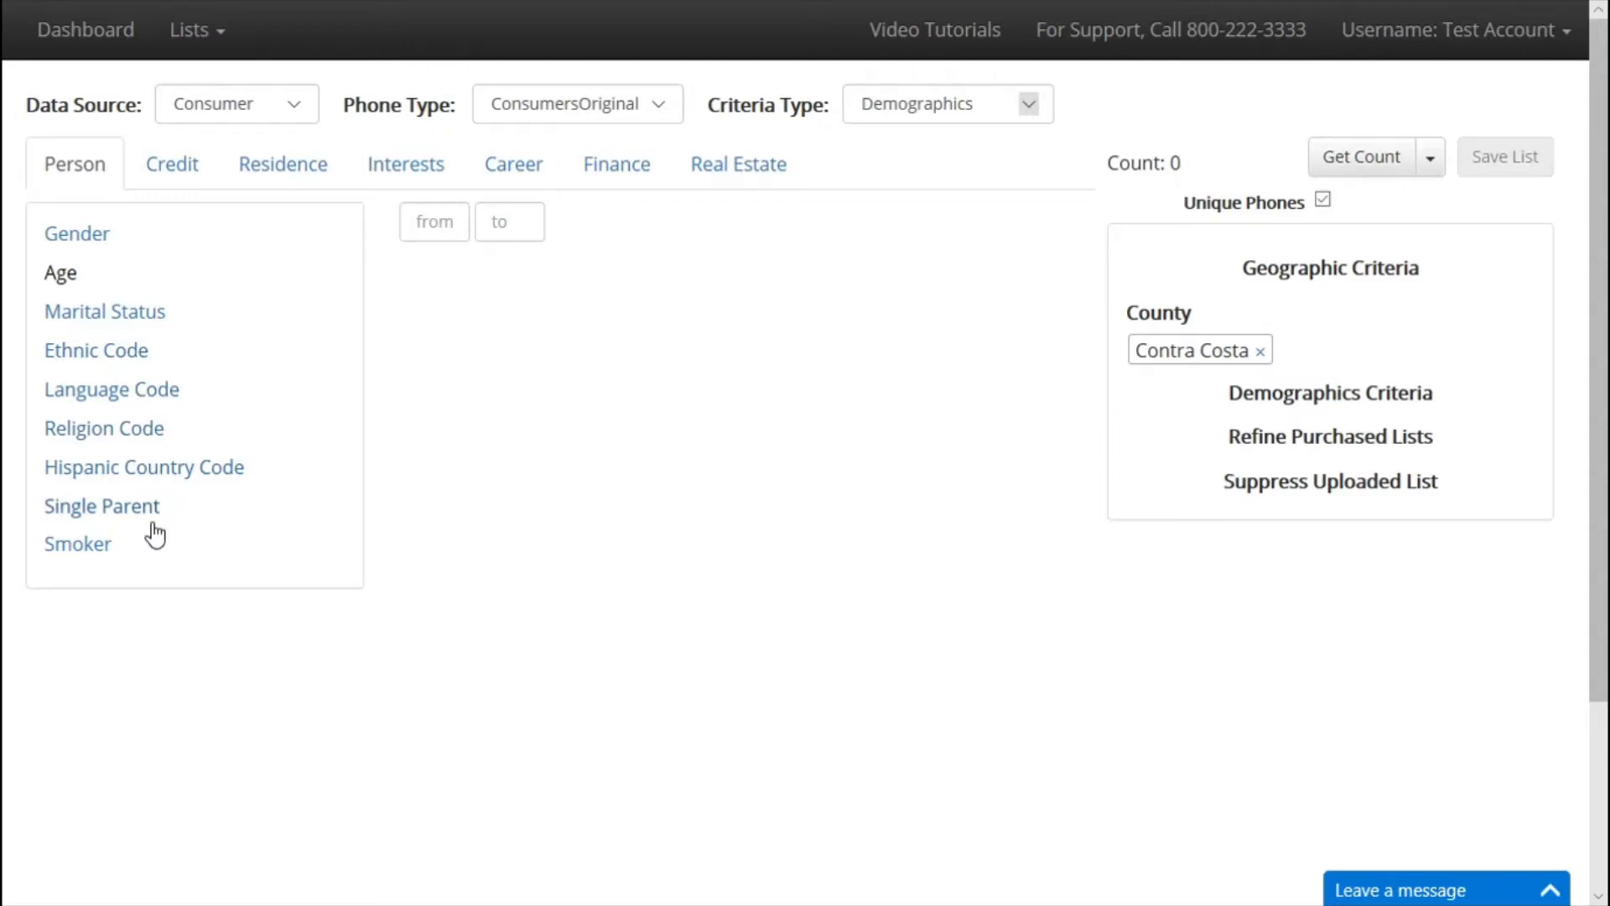
pyautogui.click(174, 164)
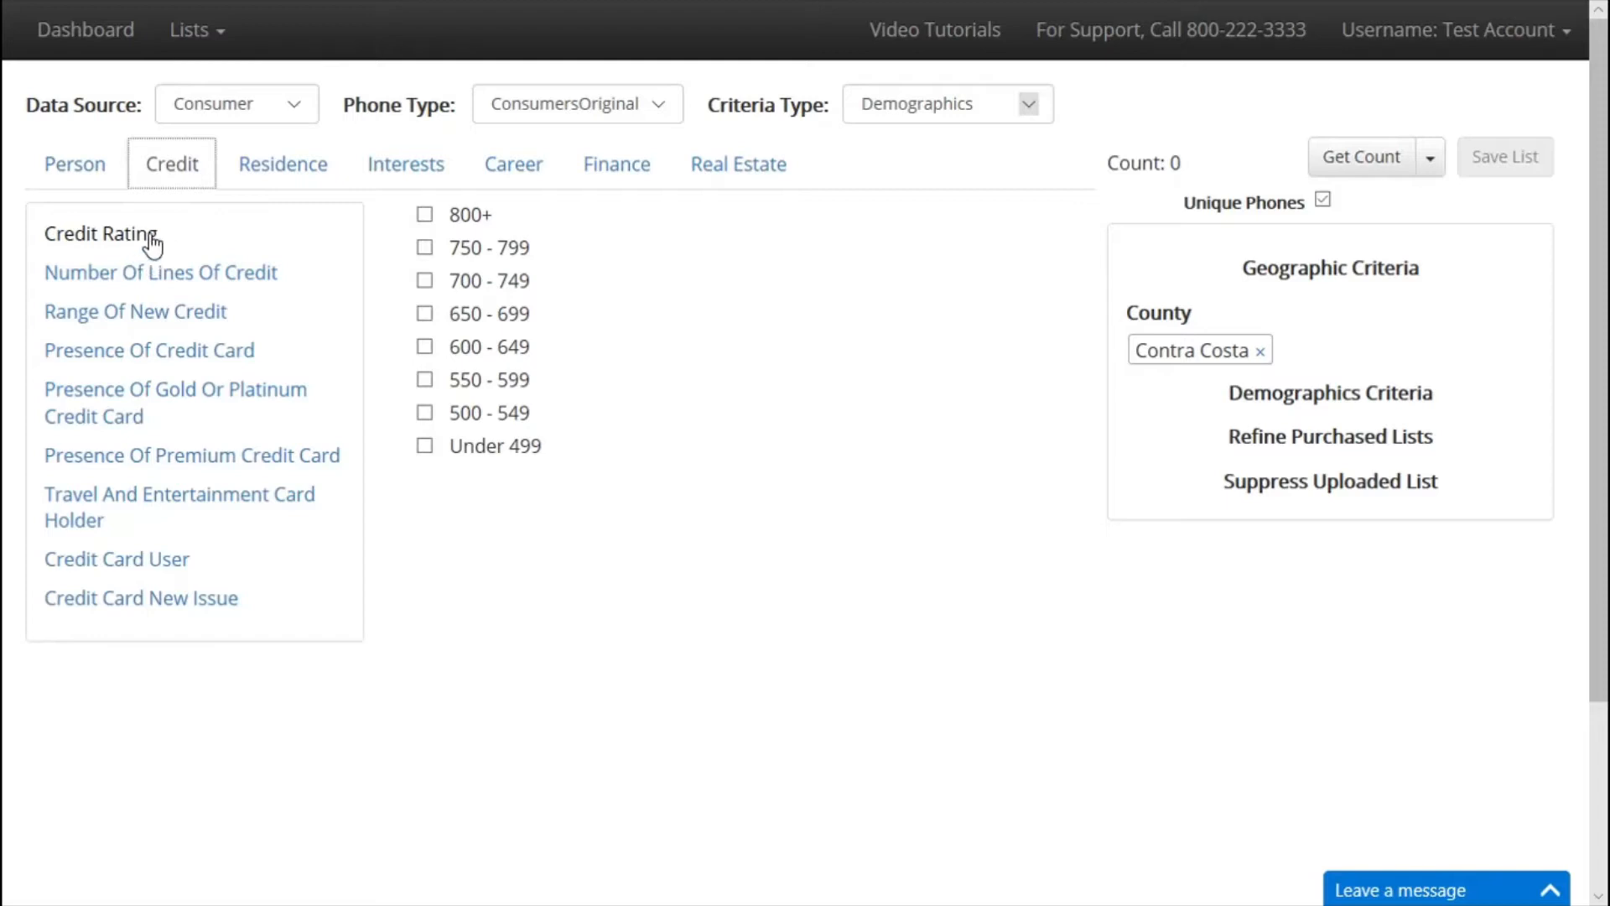
pyautogui.click(180, 314)
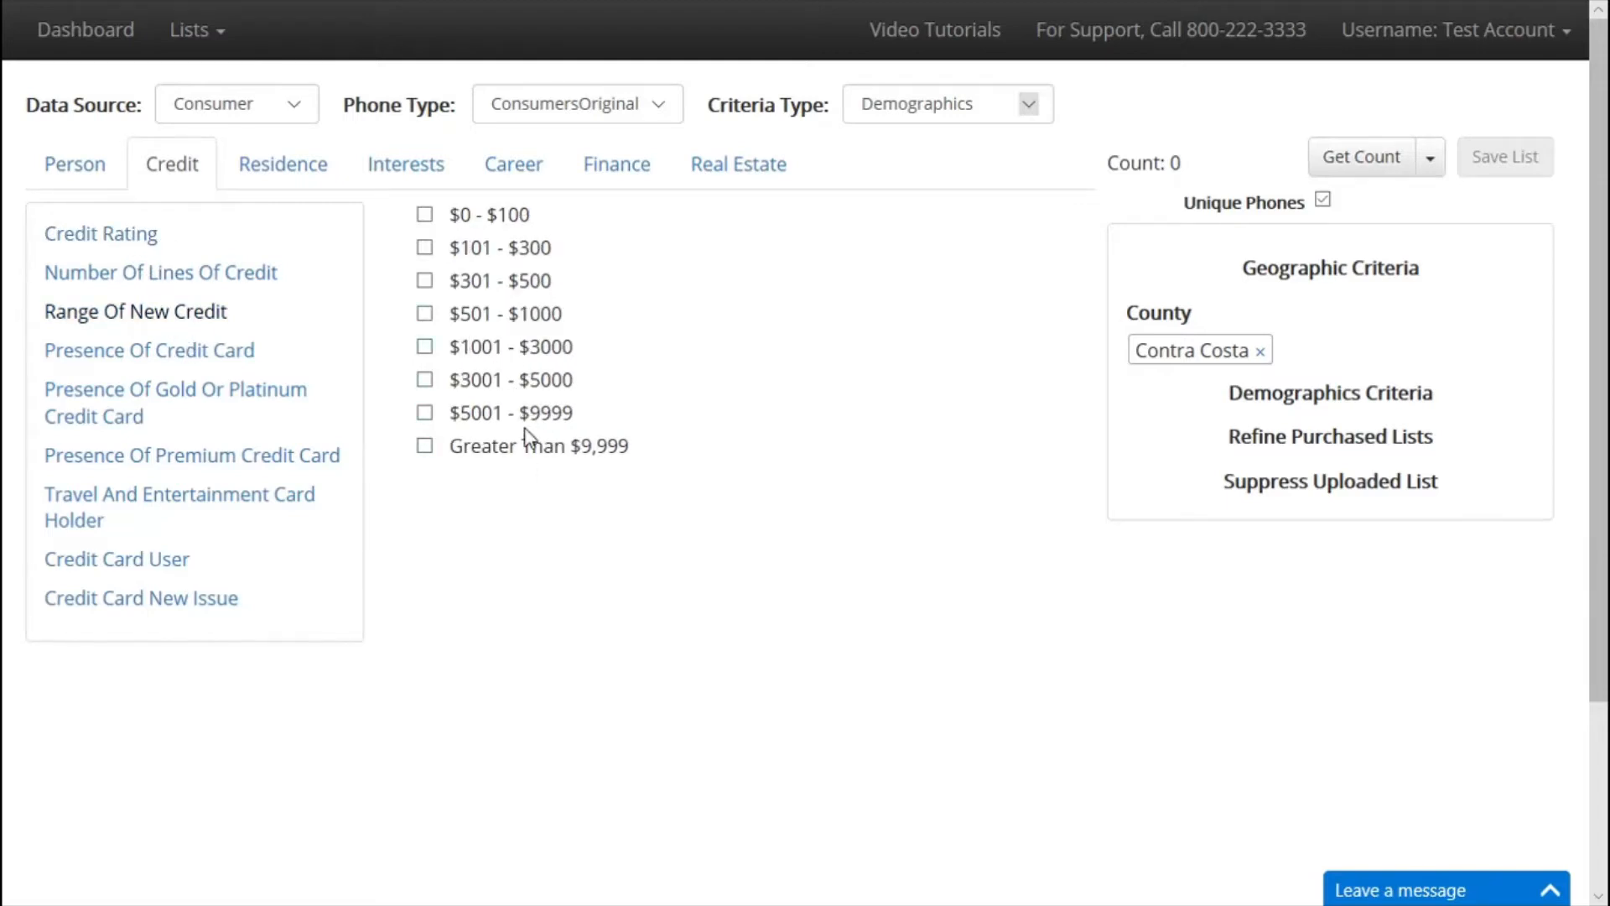
pyautogui.click(285, 166)
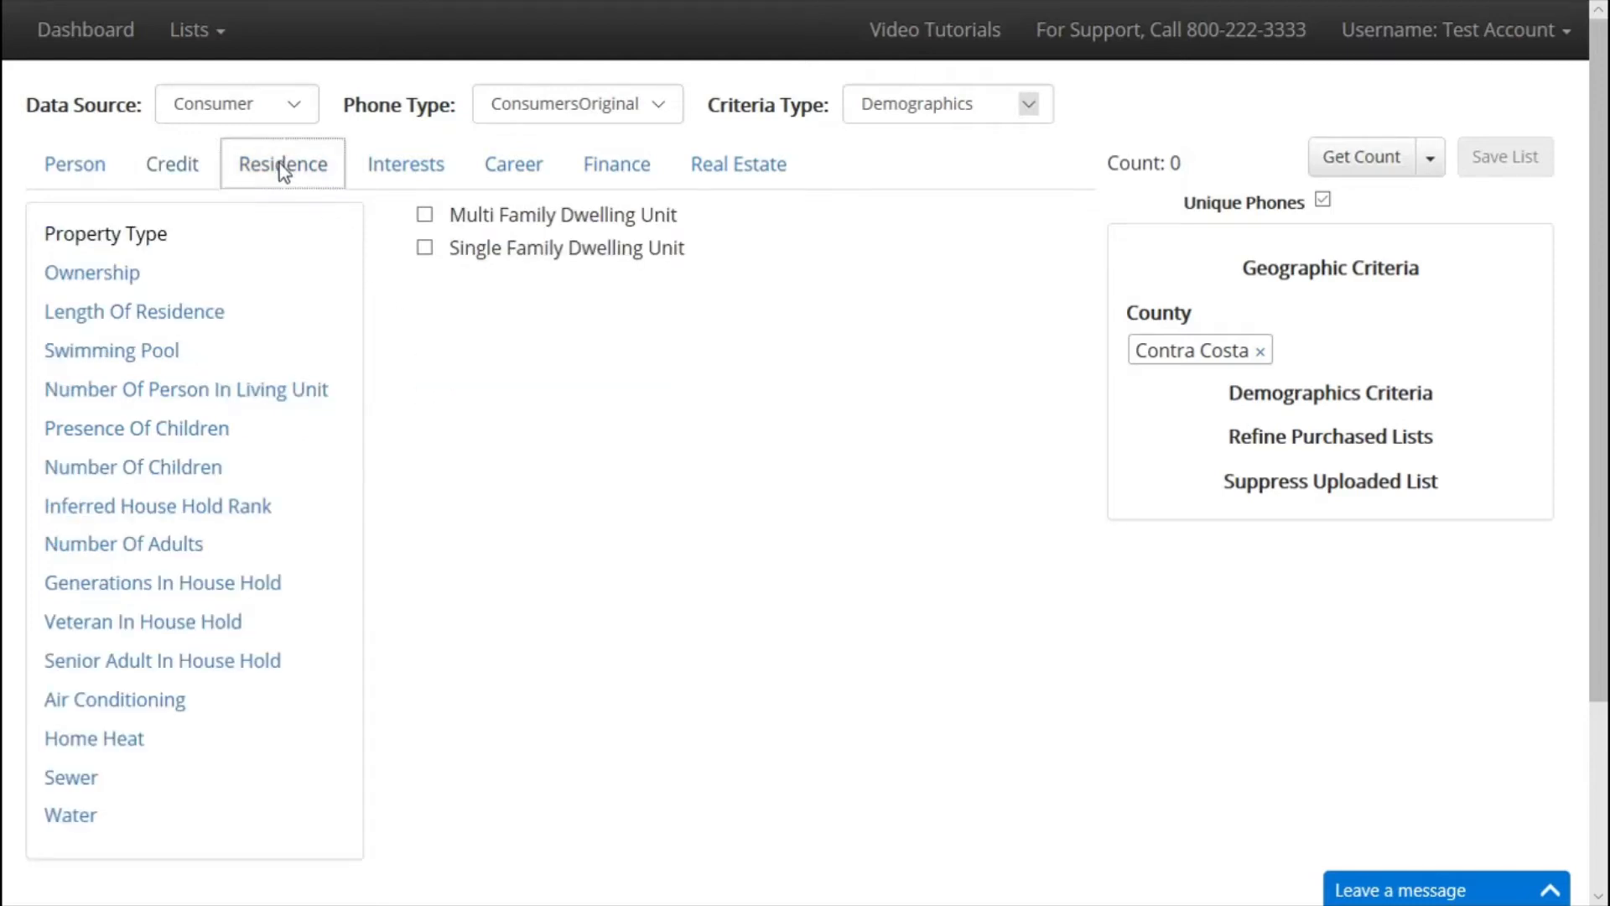
pyautogui.click(144, 279)
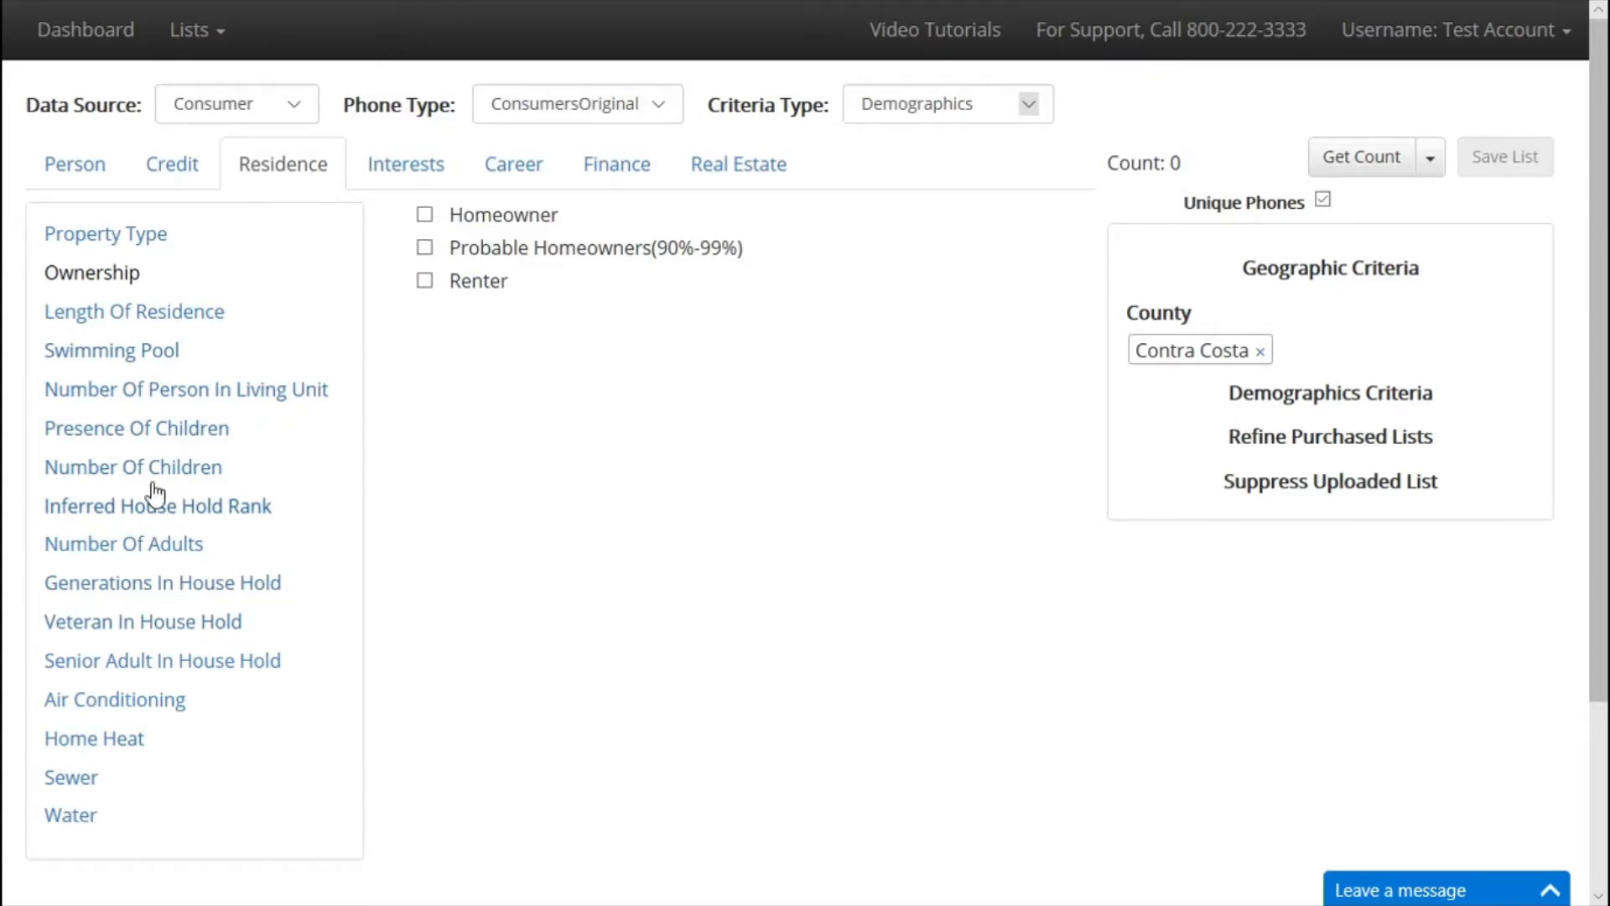
# Load the complete list of Interests options.
pyautogui.click(397, 195)
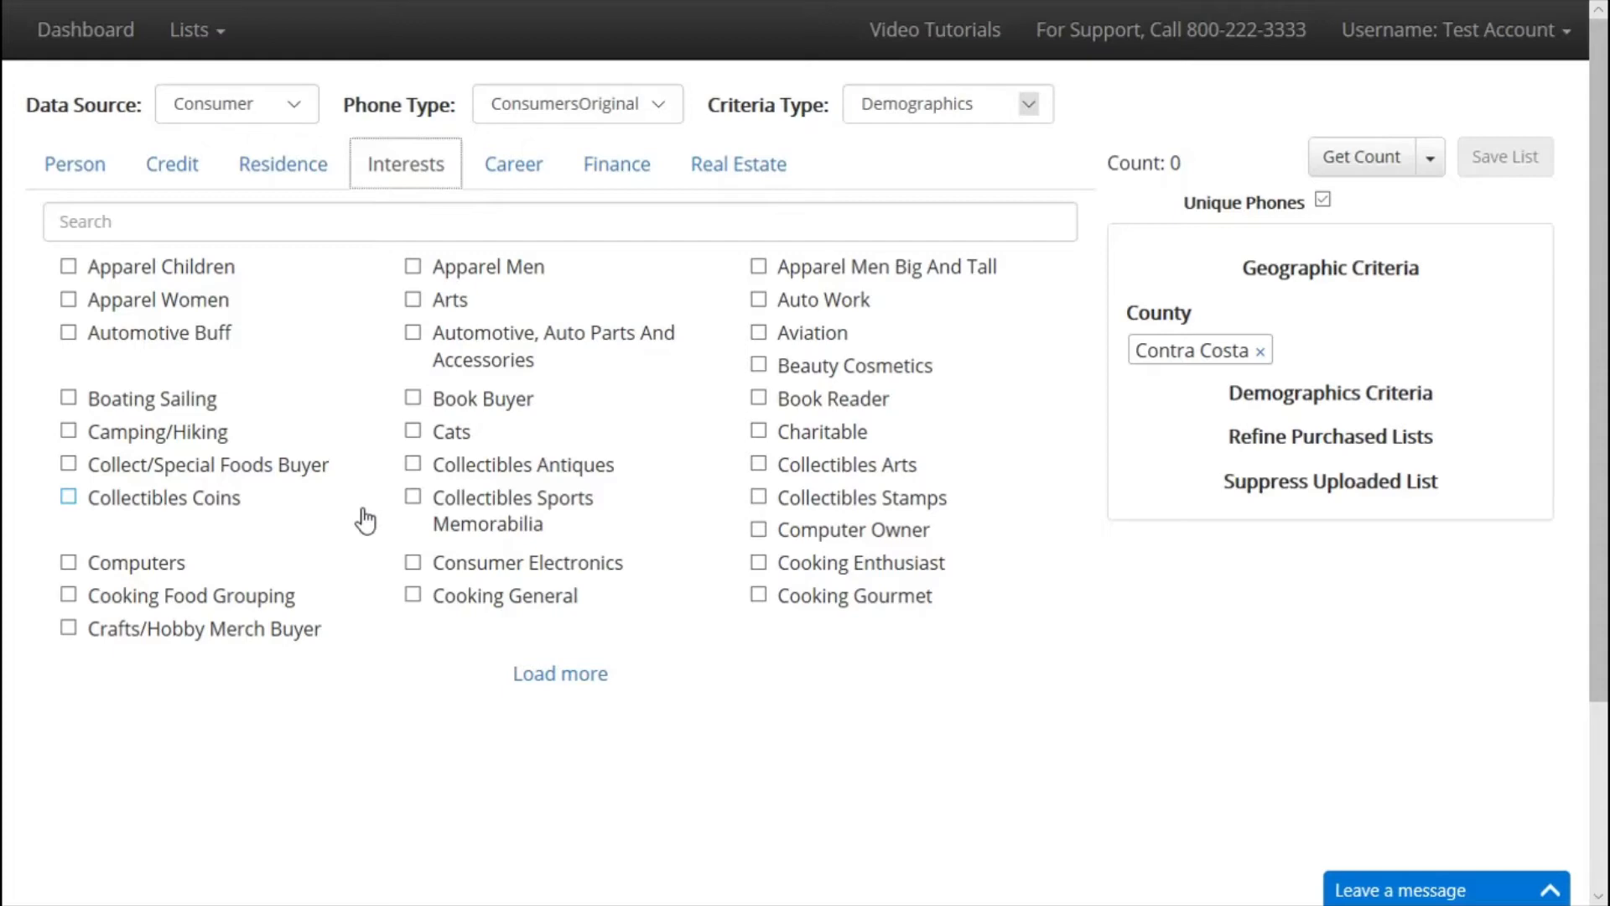
pyautogui.click(575, 676)
pyautogui.scroll(-1, 577, 684)
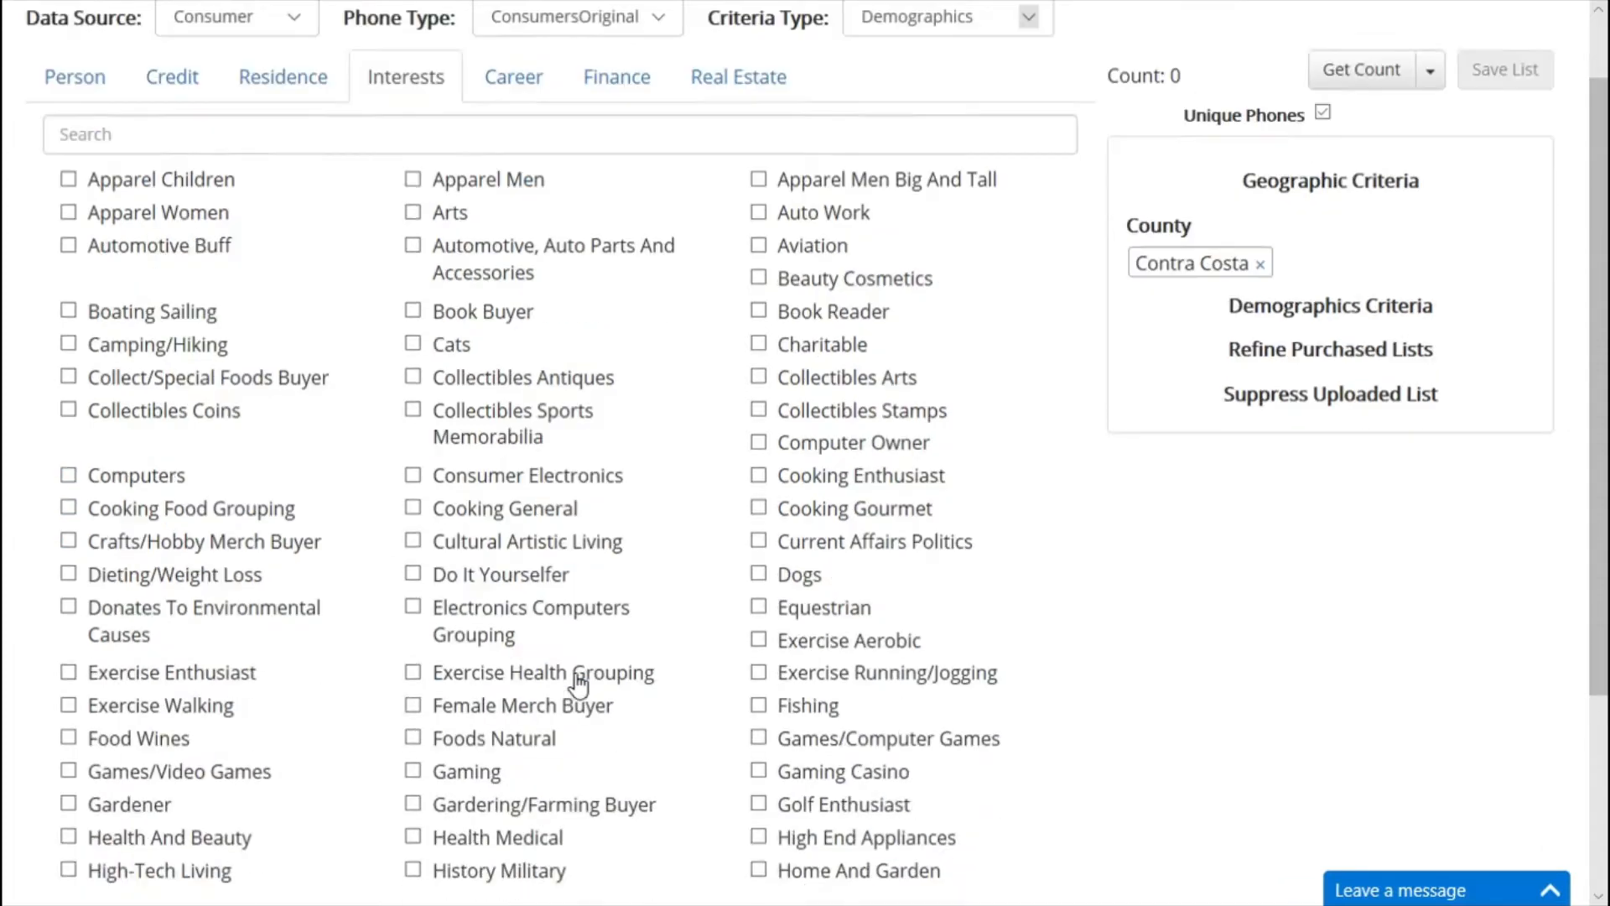
pyautogui.scroll(-3, 579, 684)
pyautogui.click(567, 639)
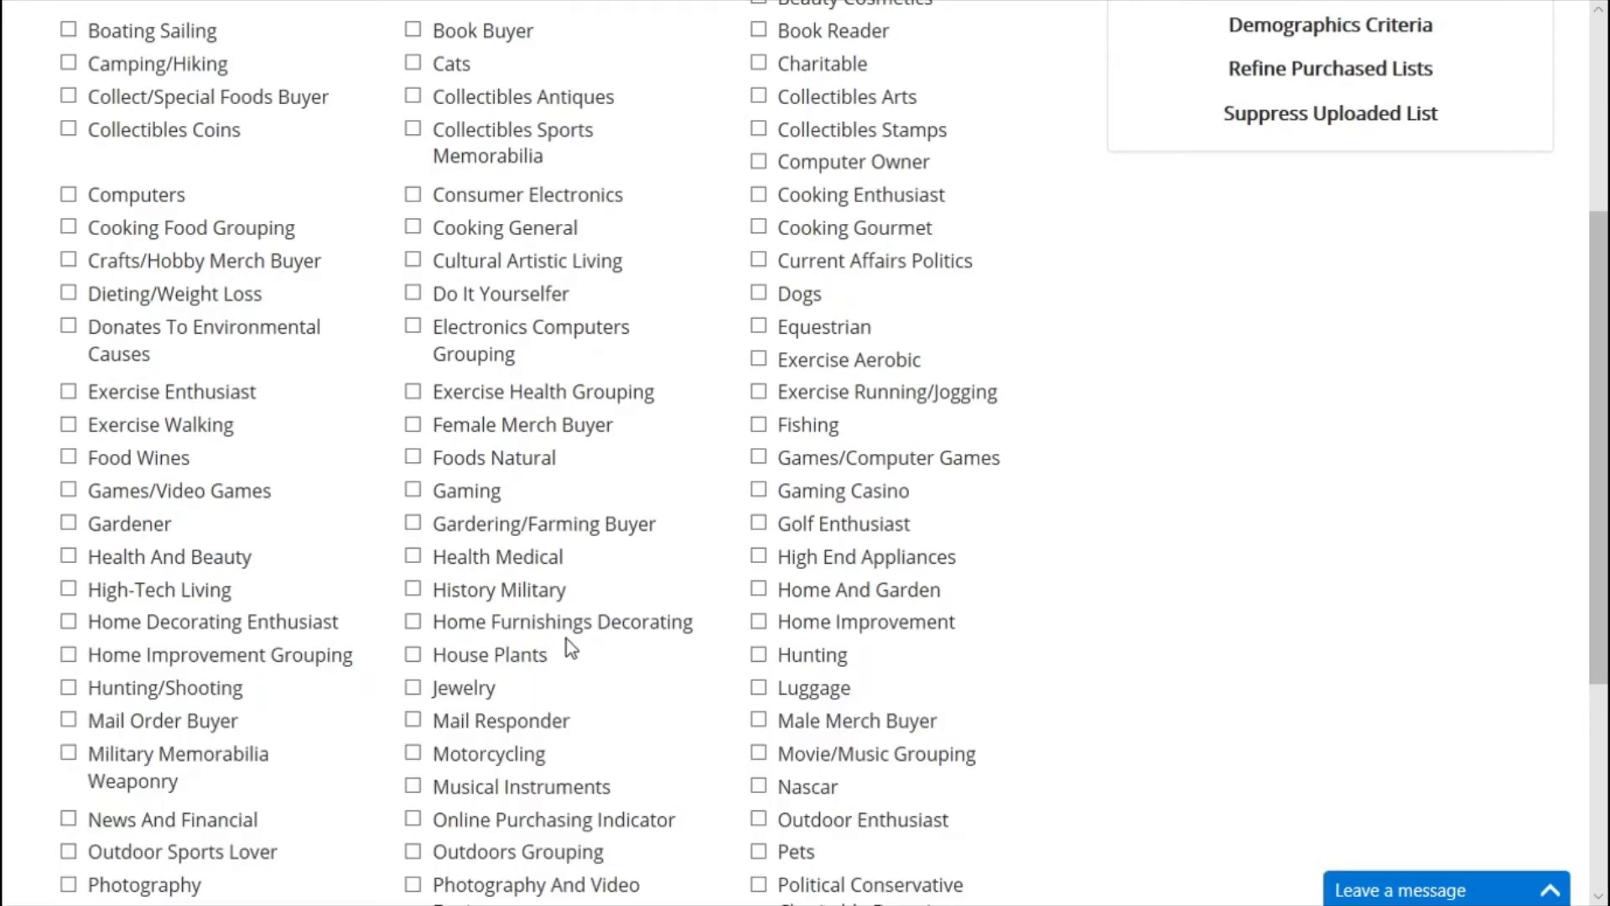
pyautogui.scroll(-4, 566, 639)
pyautogui.click(560, 638)
pyautogui.scroll(-3, 556, 644)
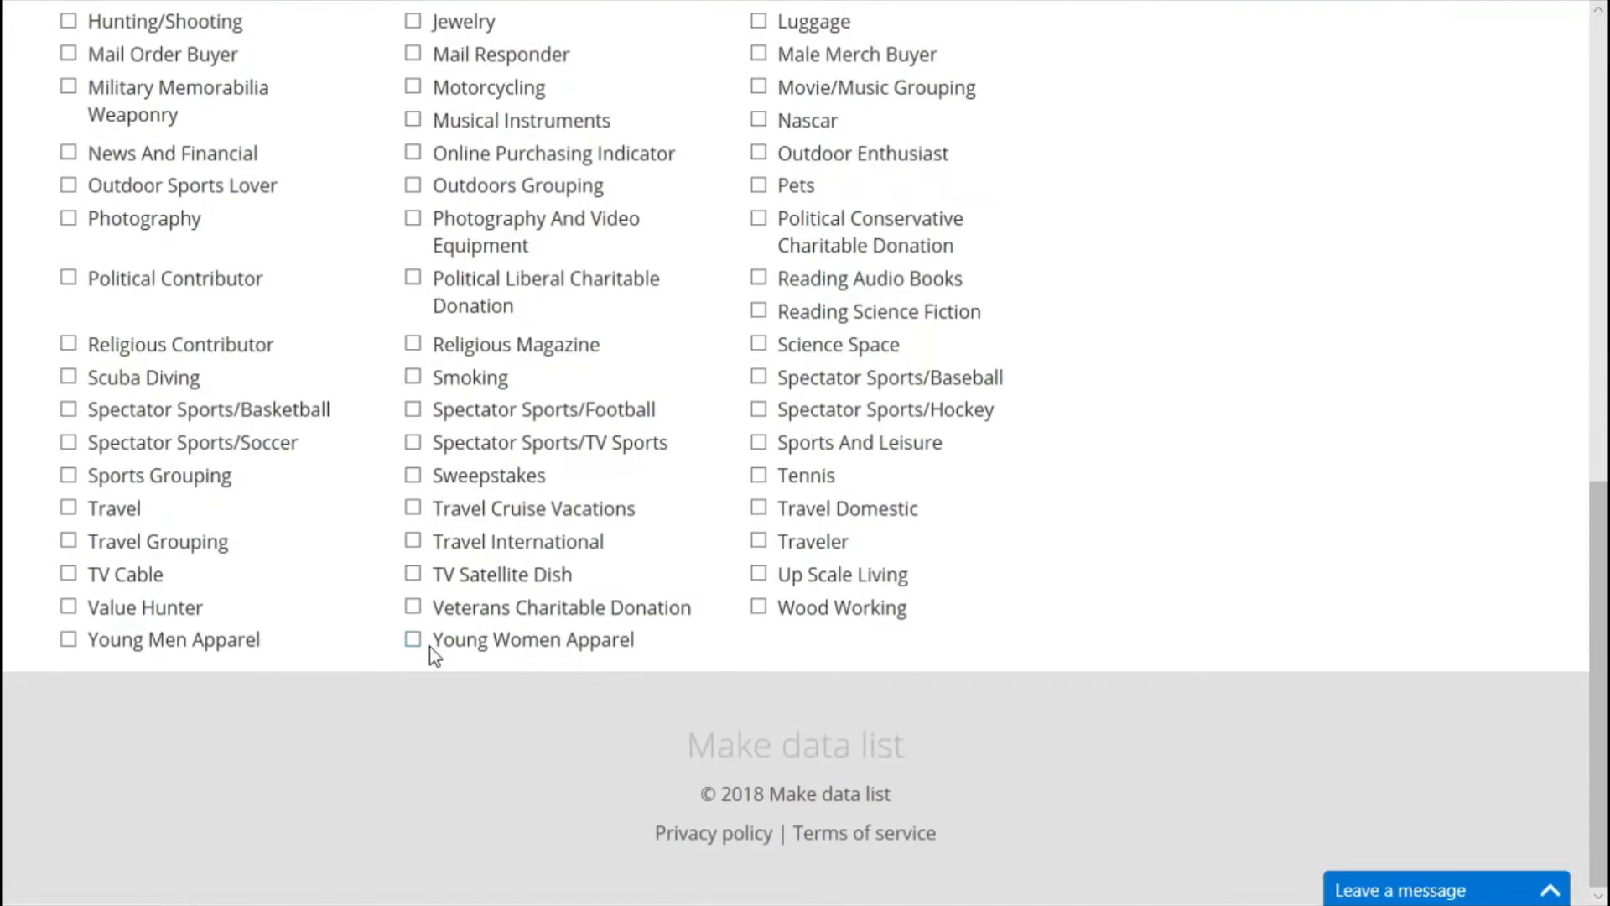
pyautogui.scroll(12, 367, 420)
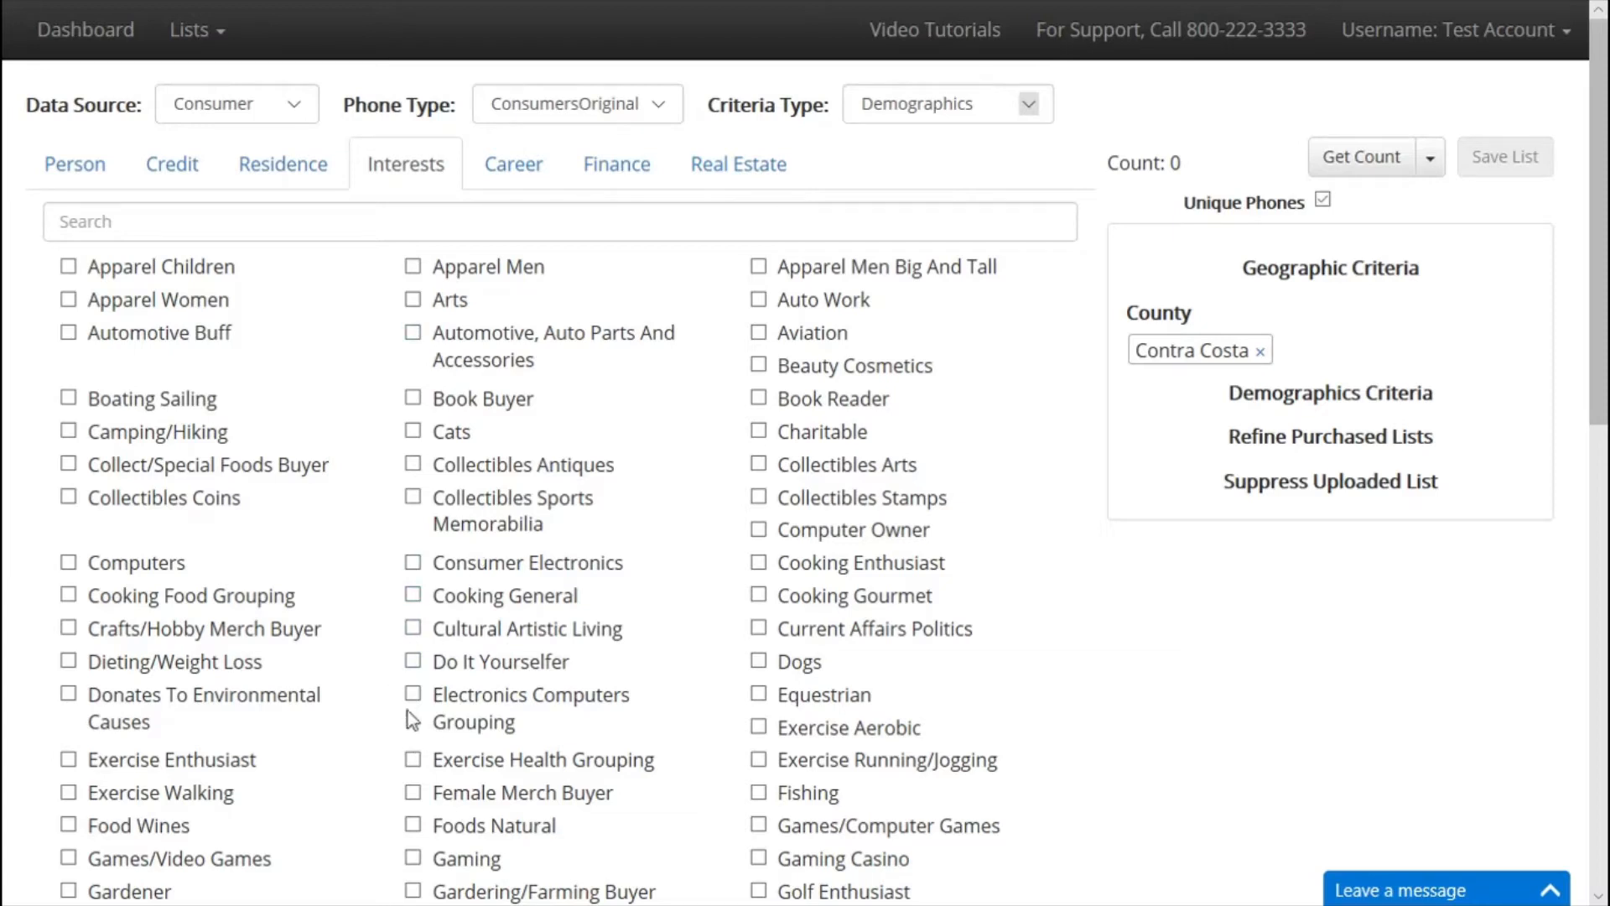
# Show the full Person Occupation list under Career.
pyautogui.click(512, 170)
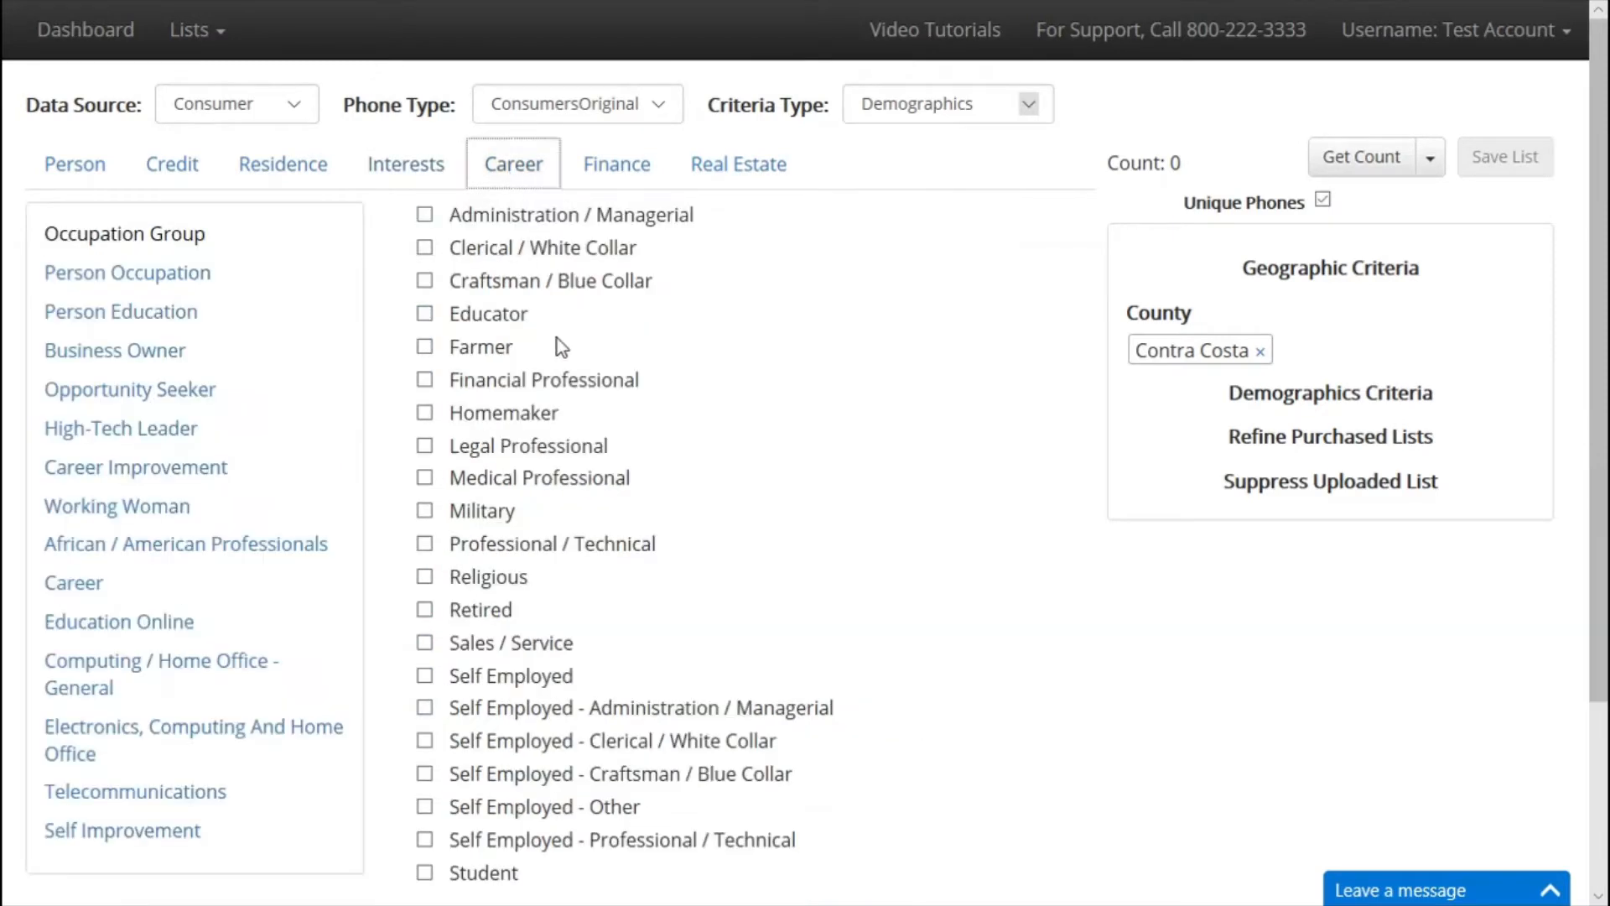
pyautogui.click(136, 356)
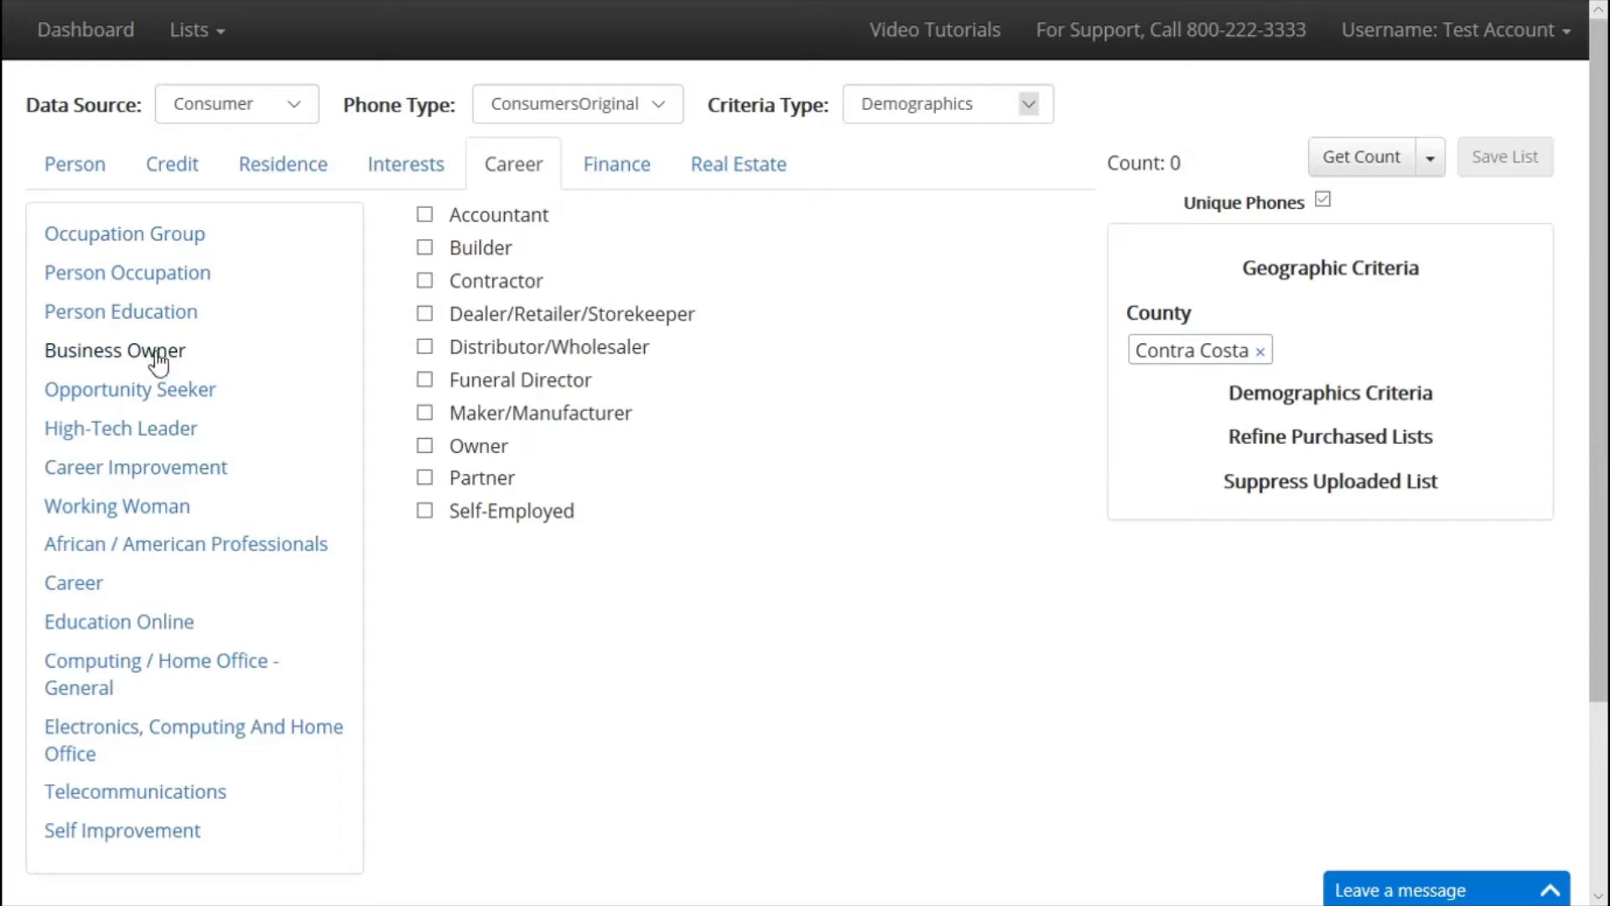
pyautogui.click(181, 280)
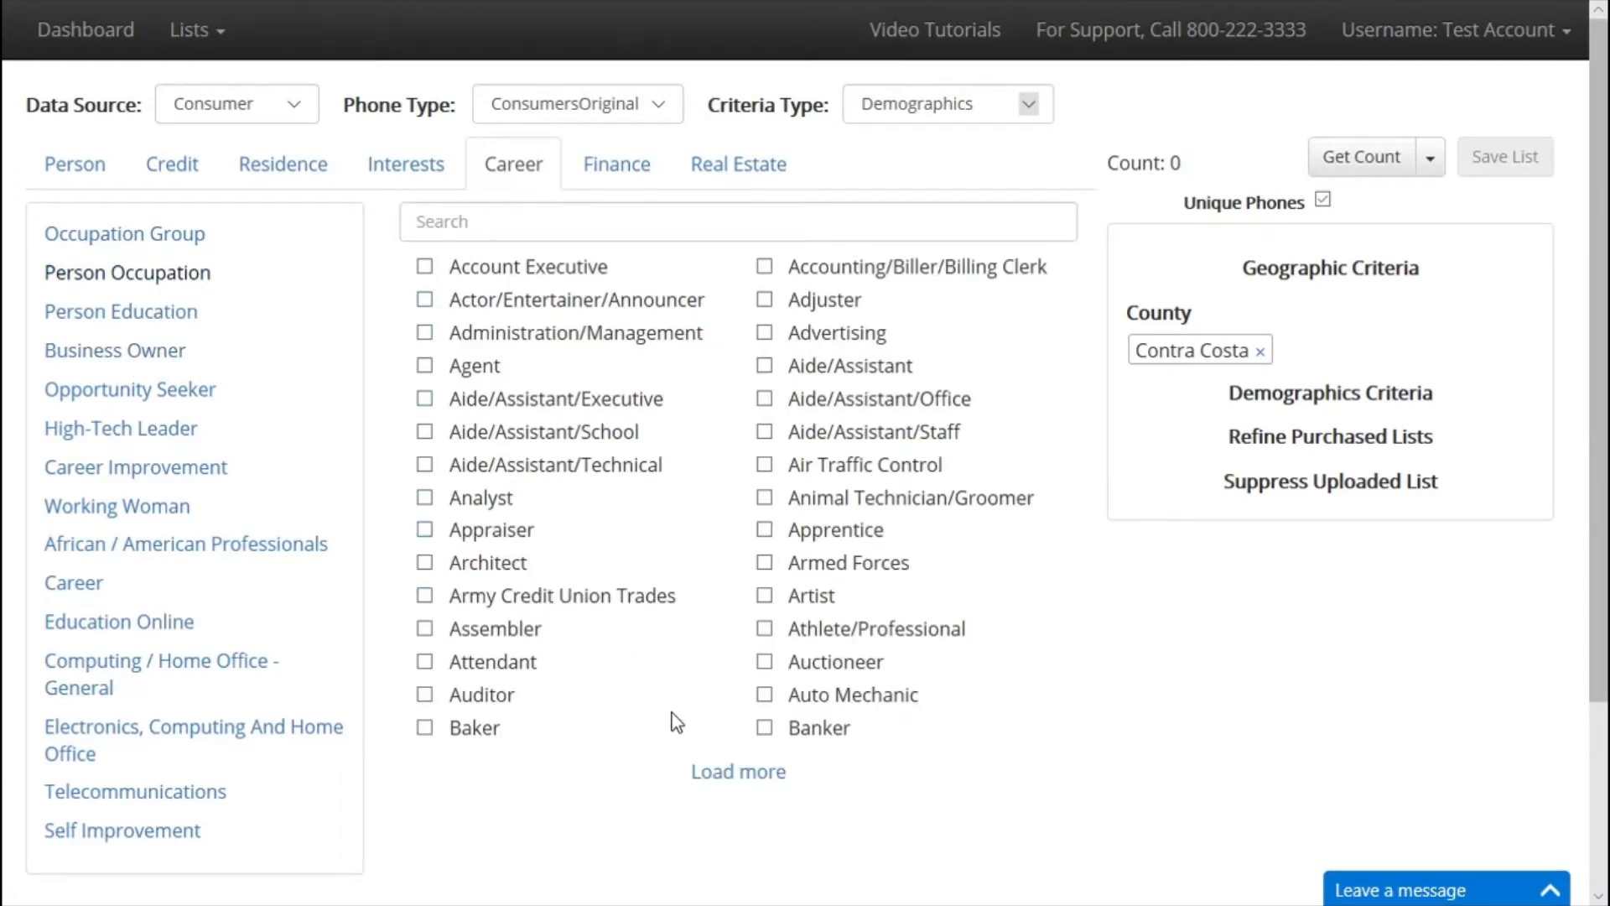
pyautogui.click(741, 775)
pyautogui.scroll(-3, 738, 788)
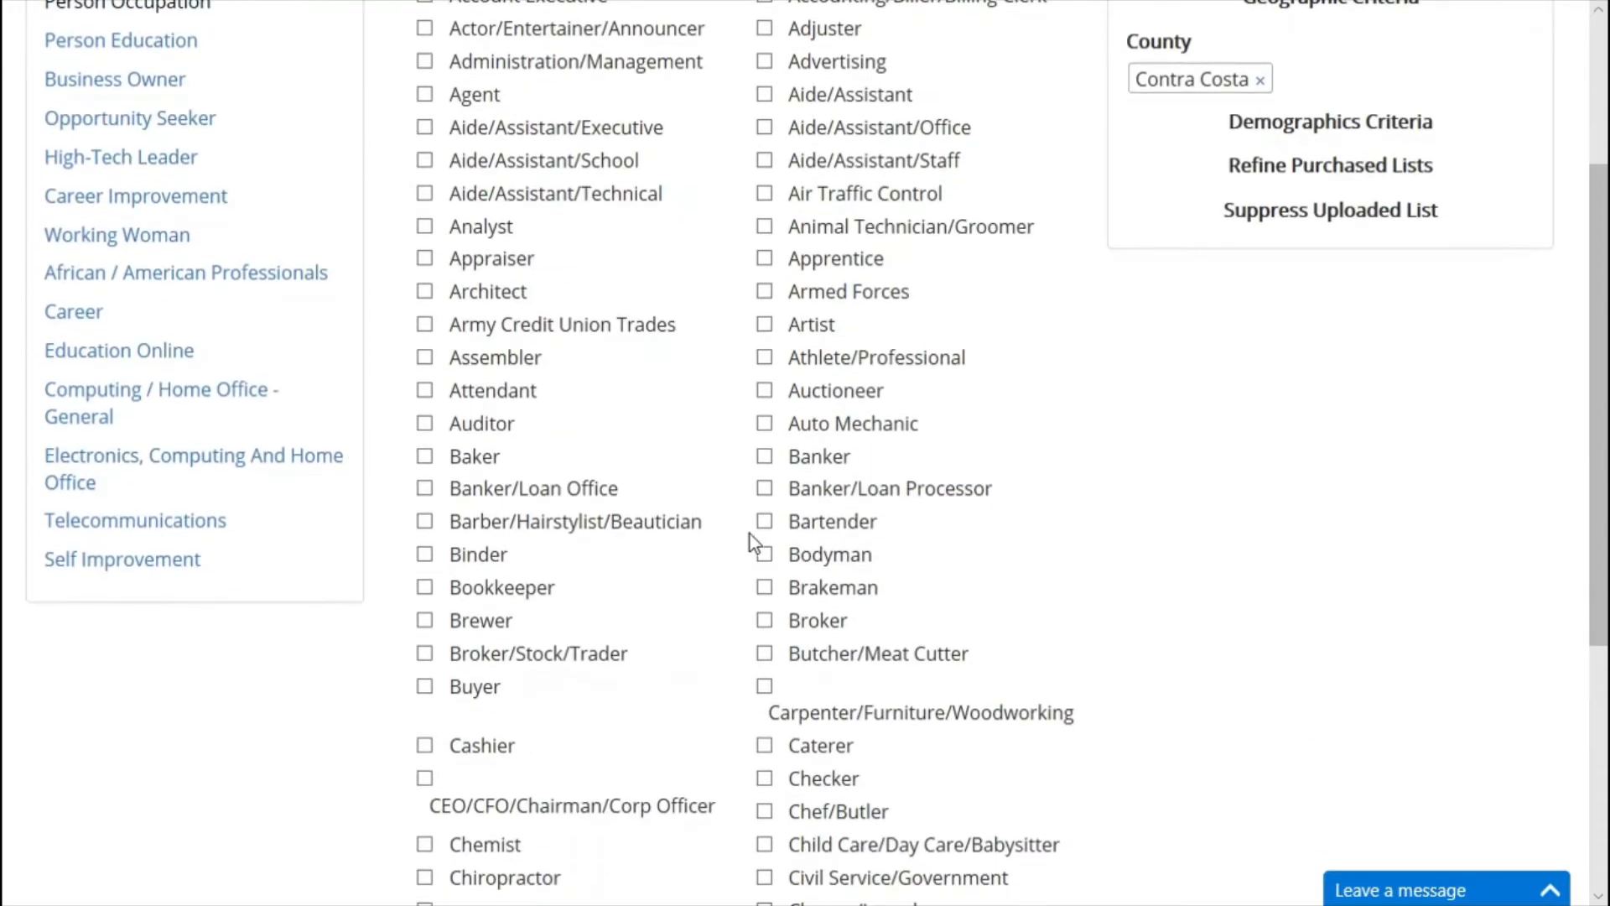
pyautogui.scroll(3, 757, 506)
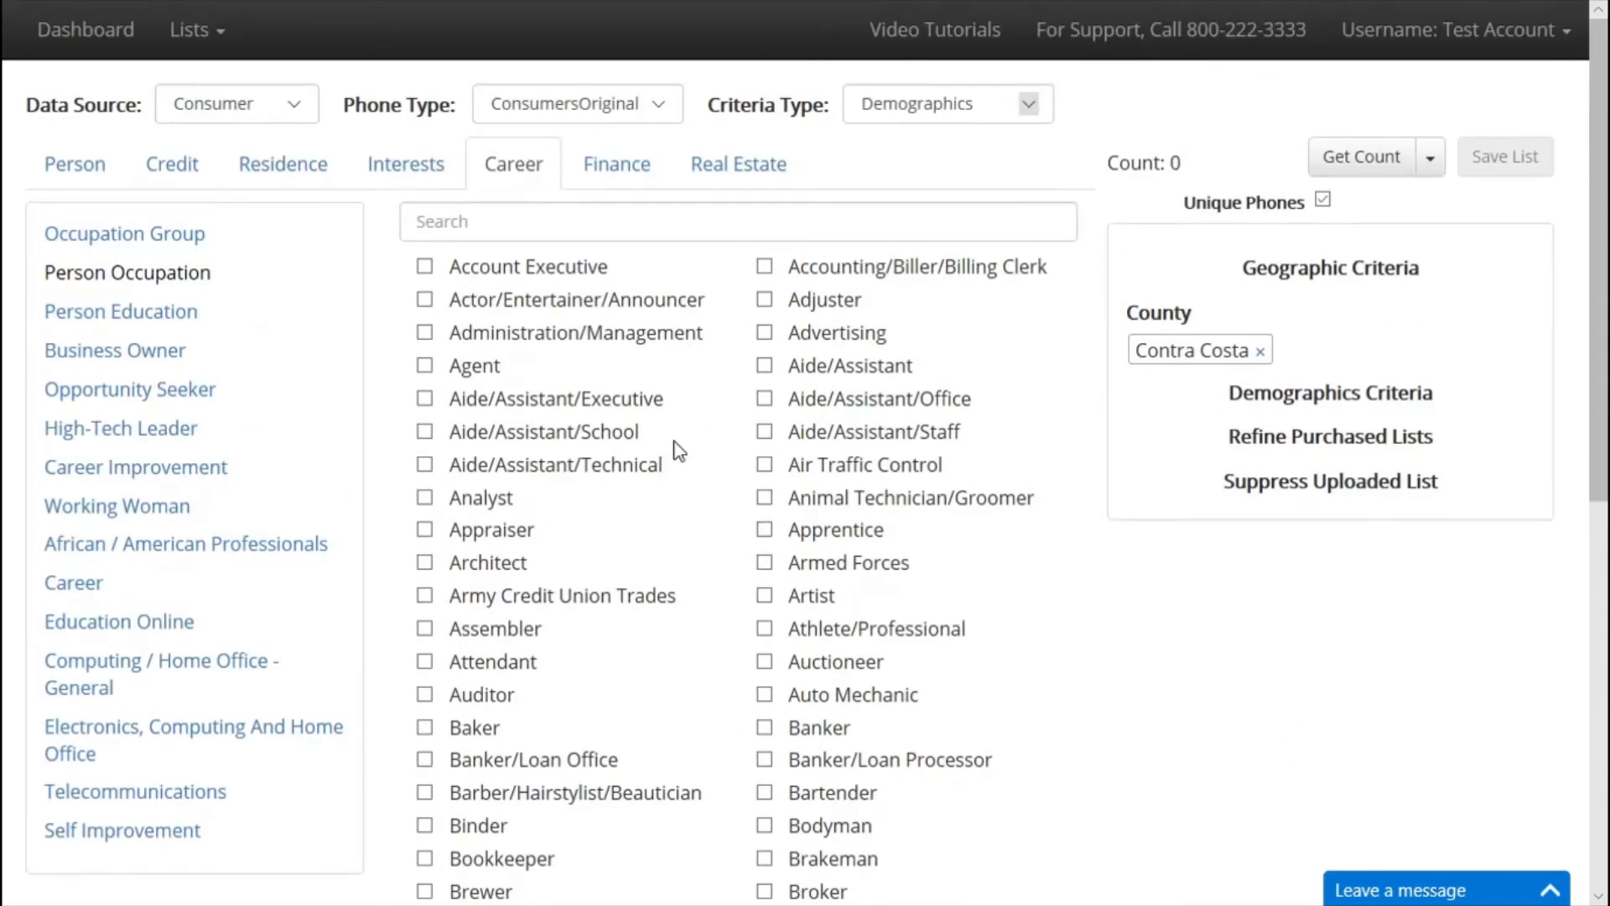
# Browse the Finance options for estimated income and residential properties owned.
pyautogui.click(611, 166)
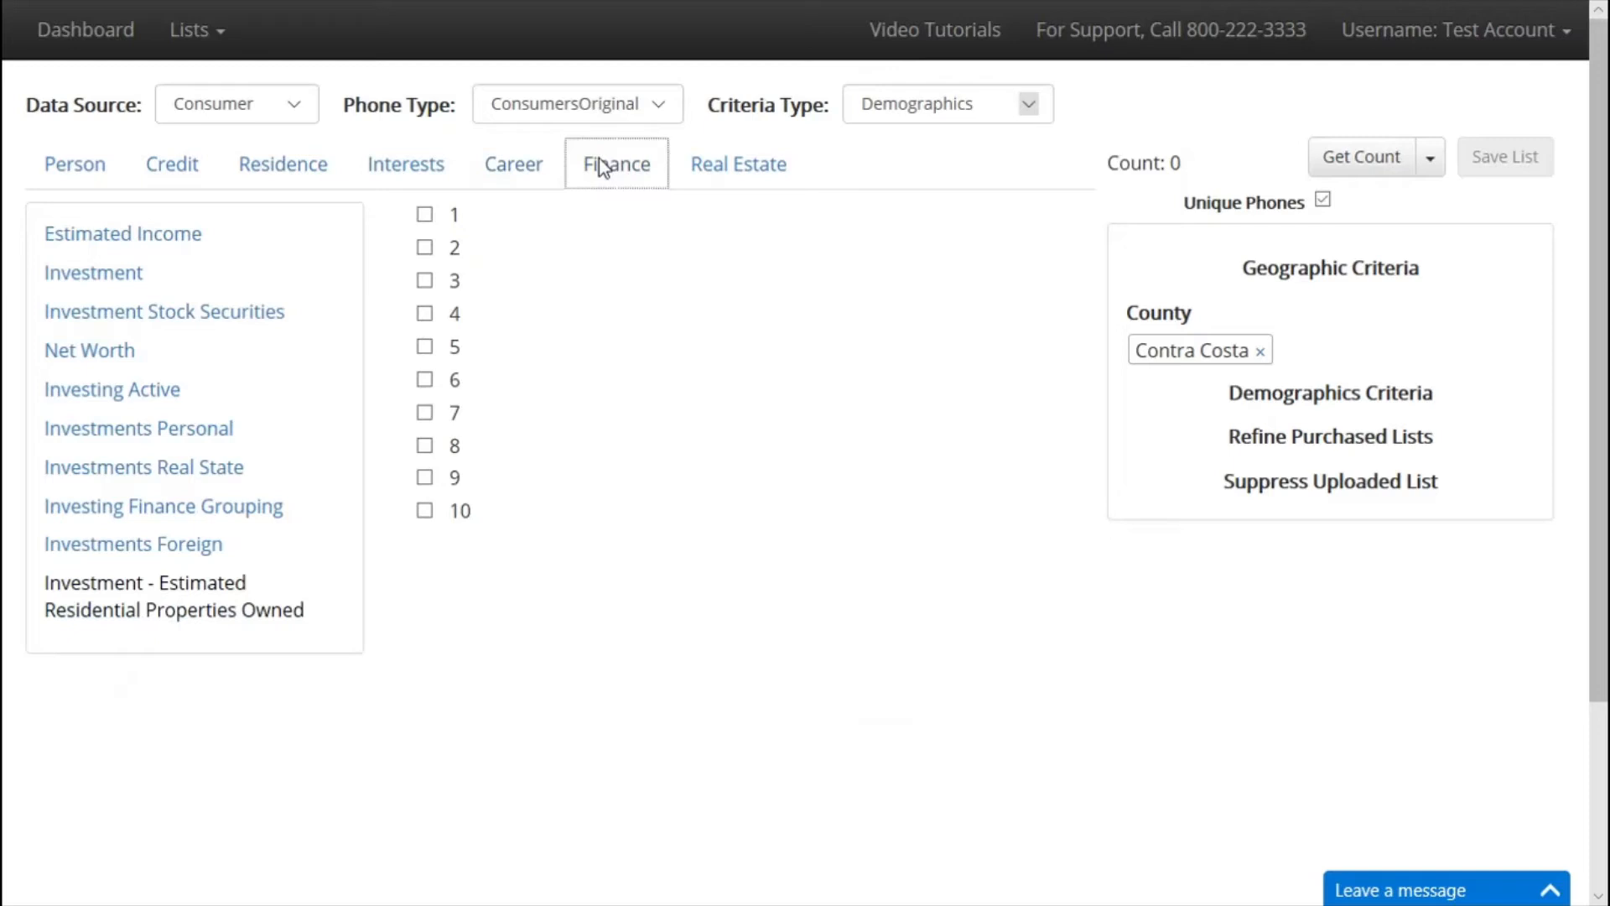
pyautogui.click(175, 232)
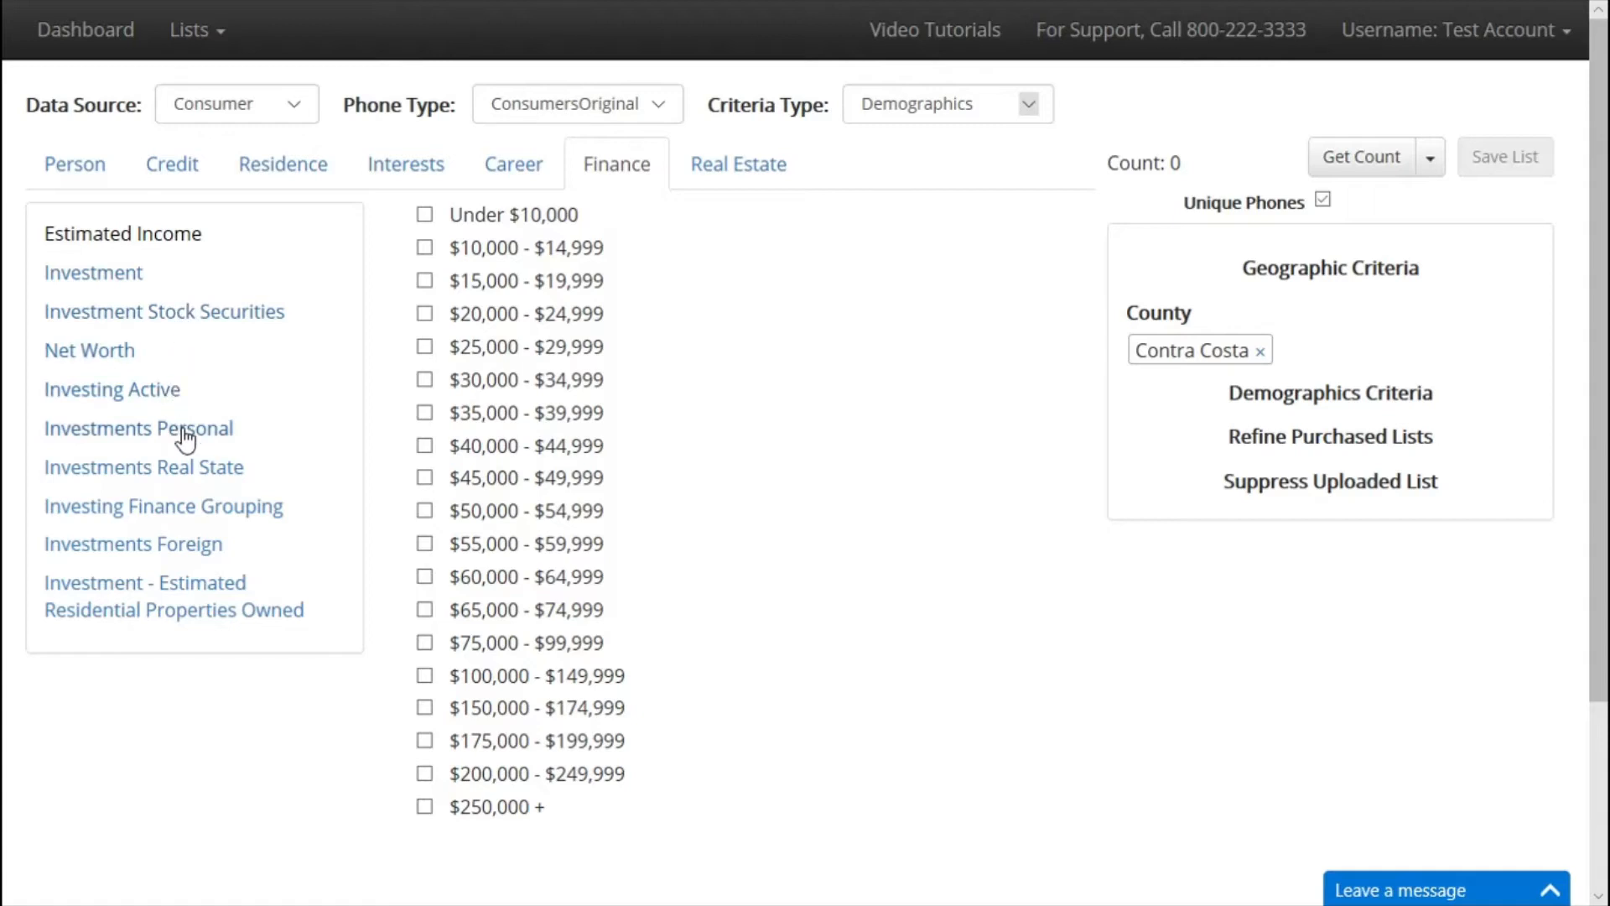
pyautogui.click(192, 611)
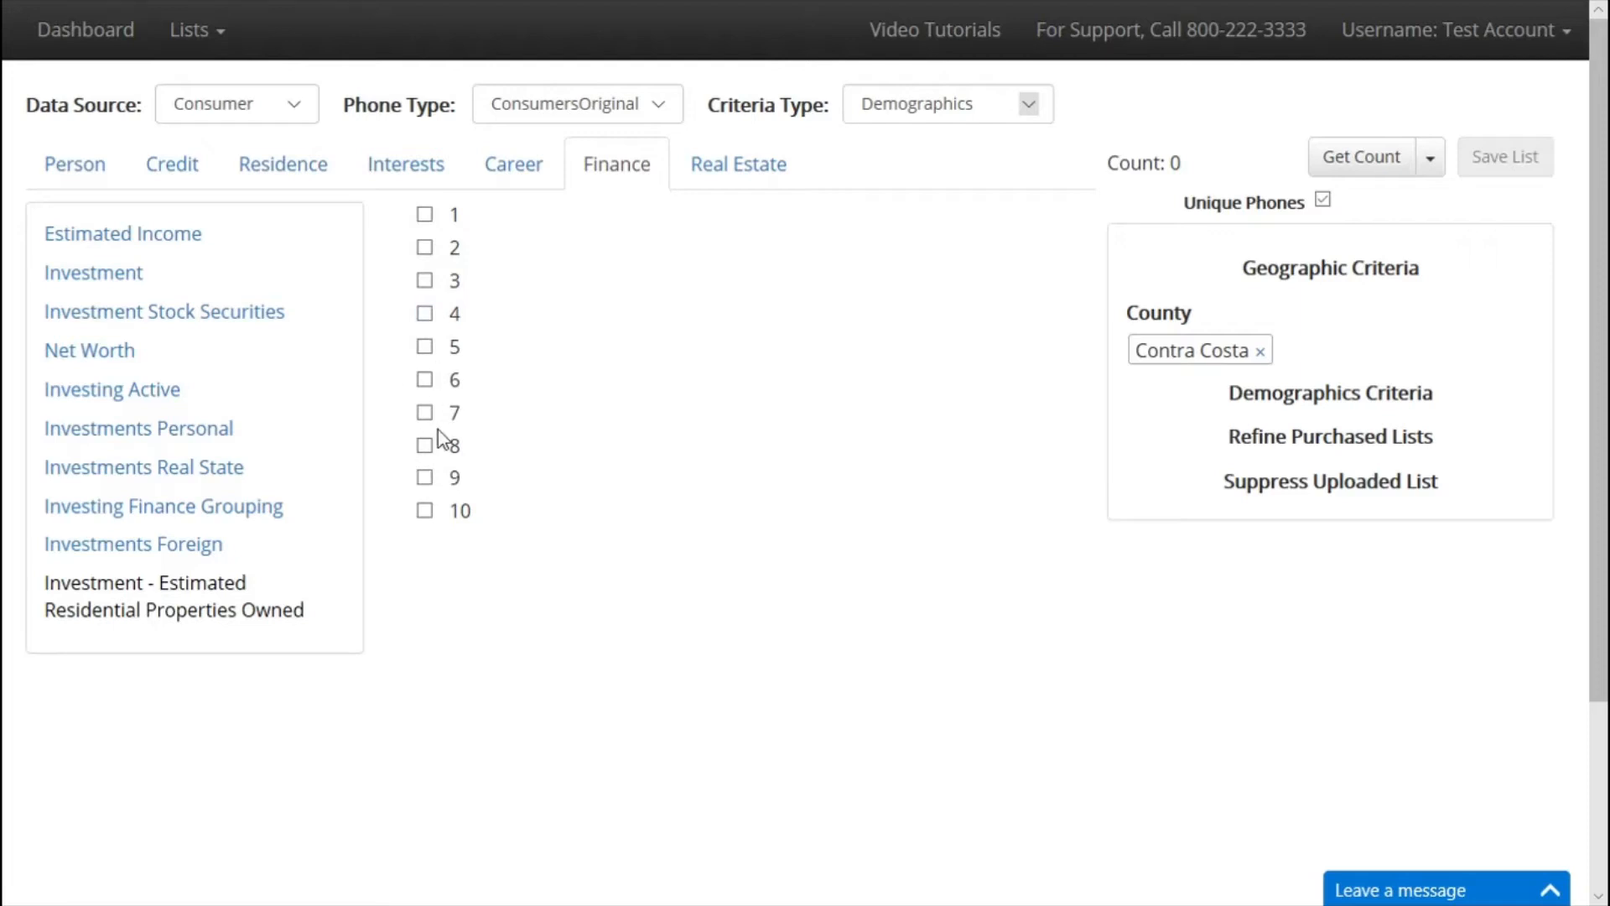
# View the Home Purchase Price ranges under Real Estate criteria.
pyautogui.click(740, 200)
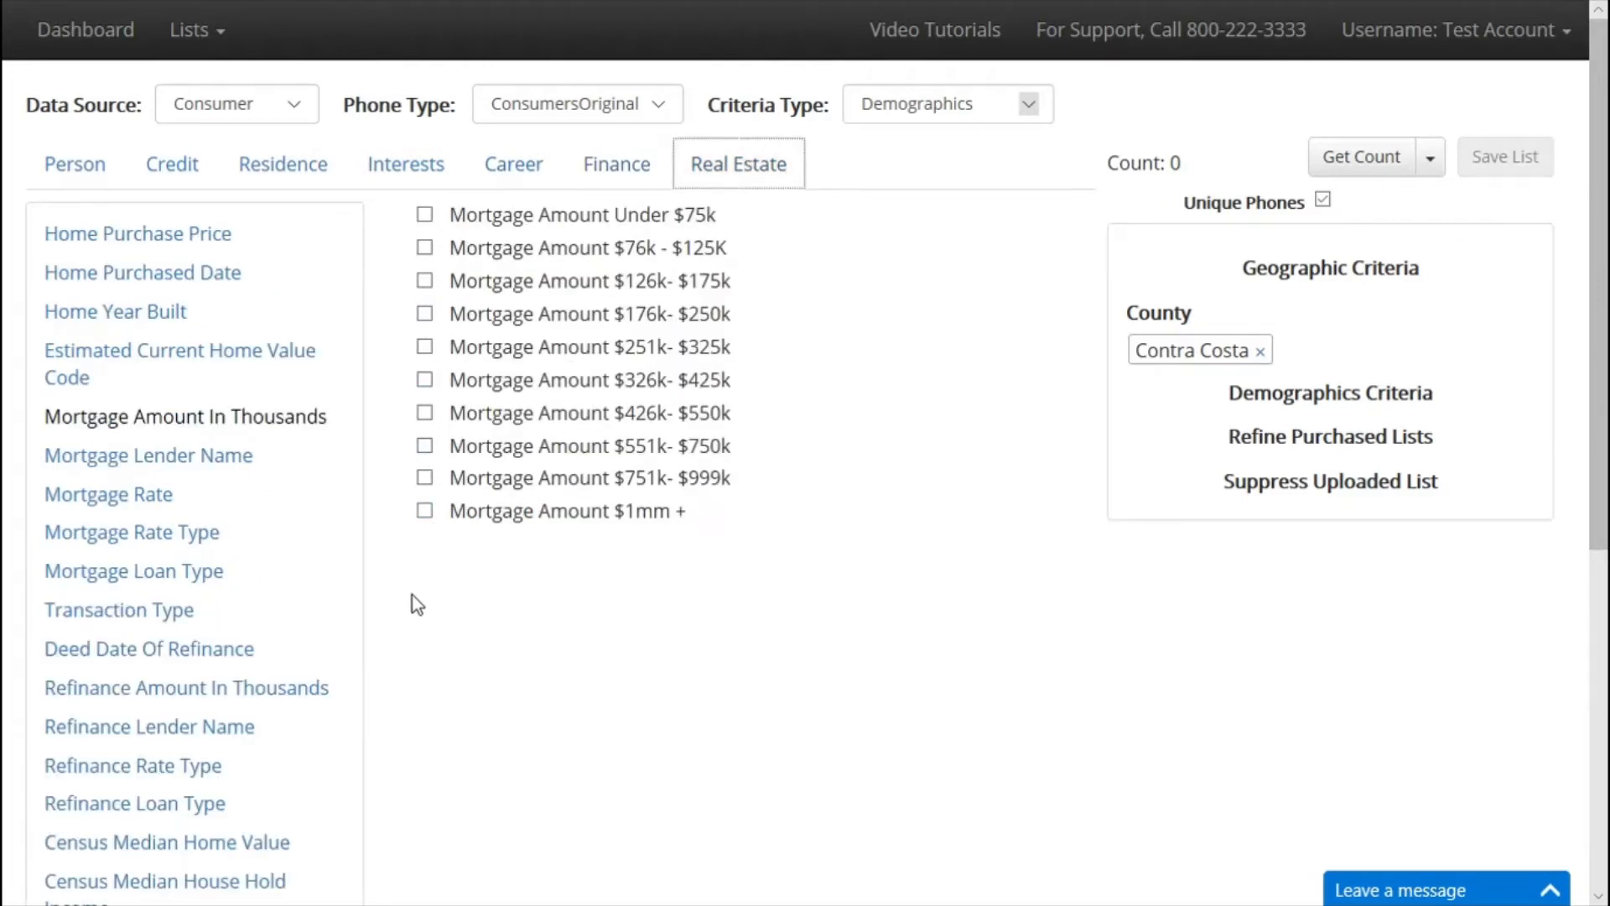
pyautogui.scroll(-2, 302, 520)
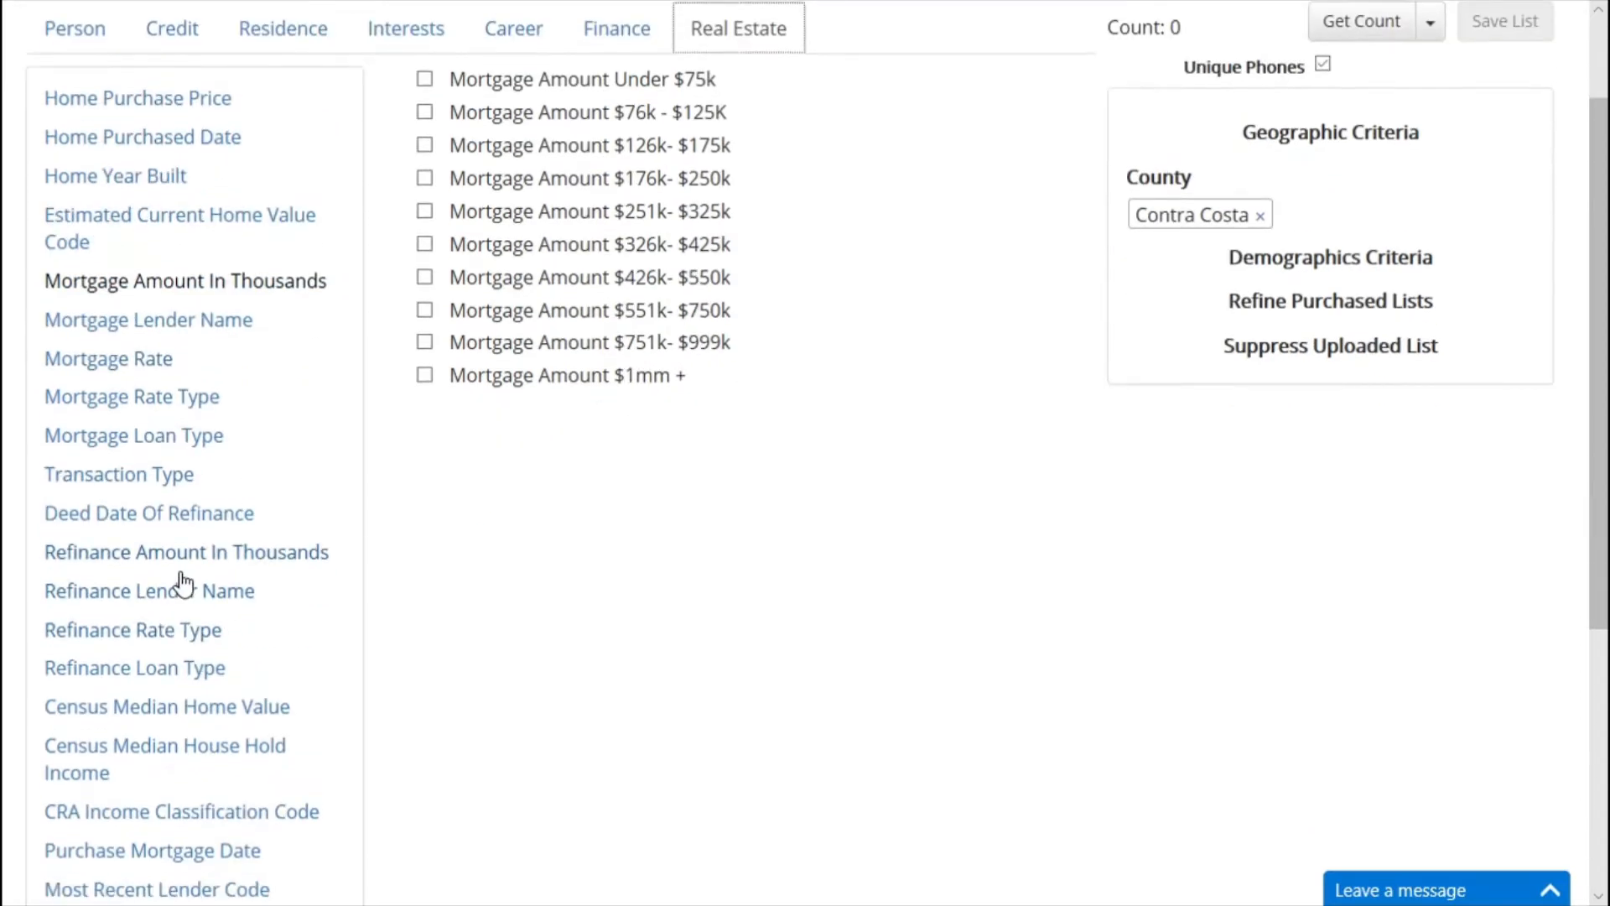
pyautogui.scroll(-3, 184, 583)
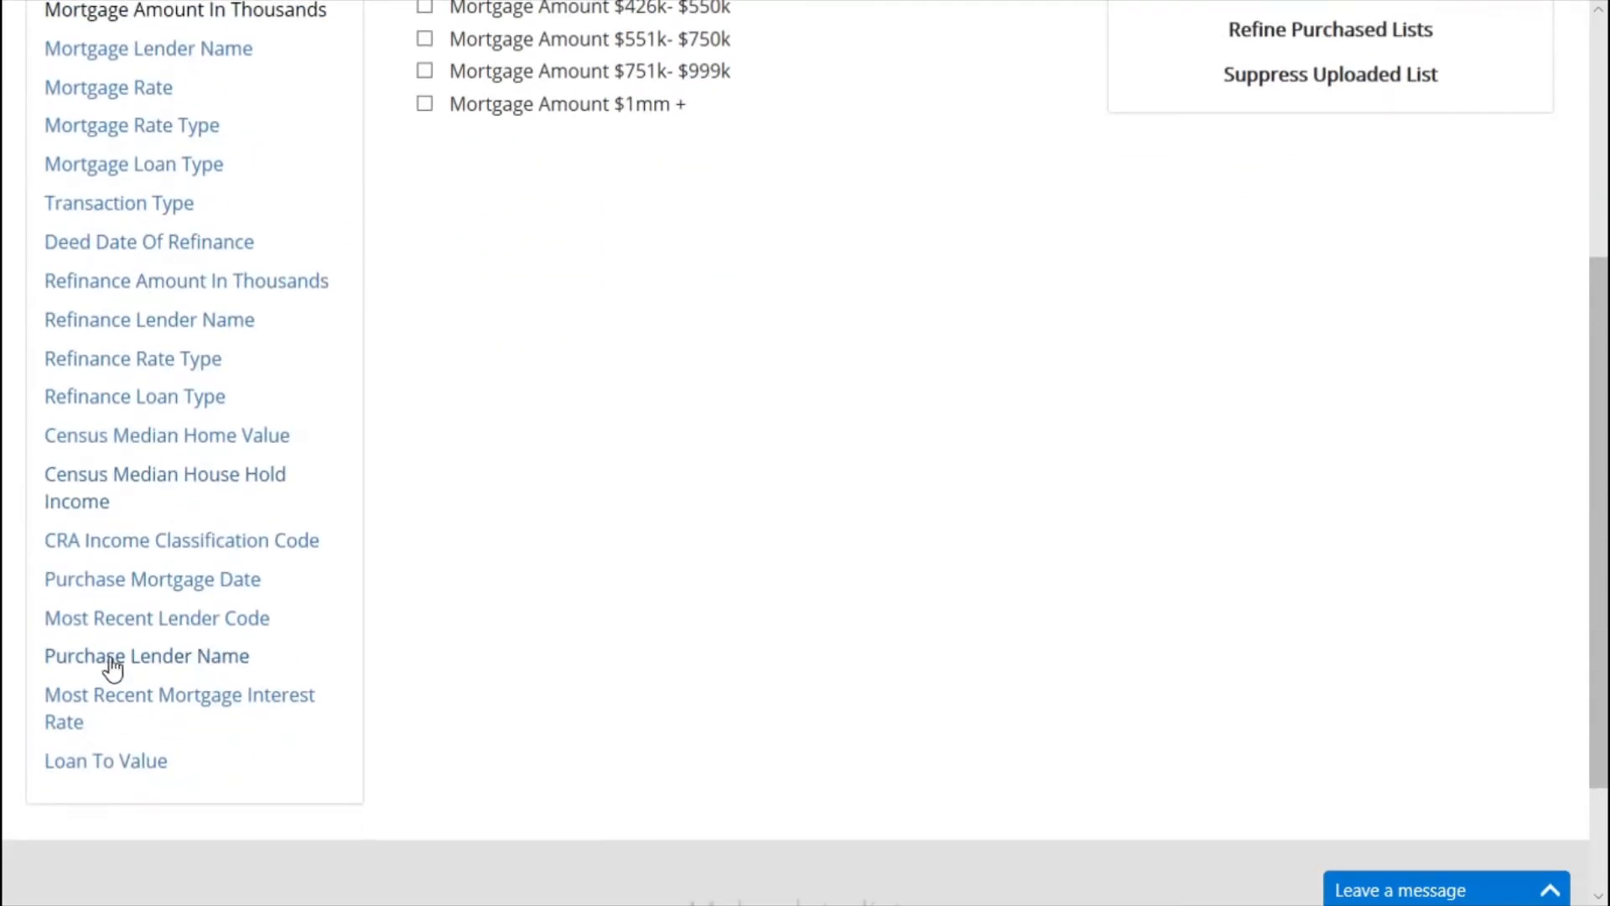
pyautogui.scroll(5, 149, 611)
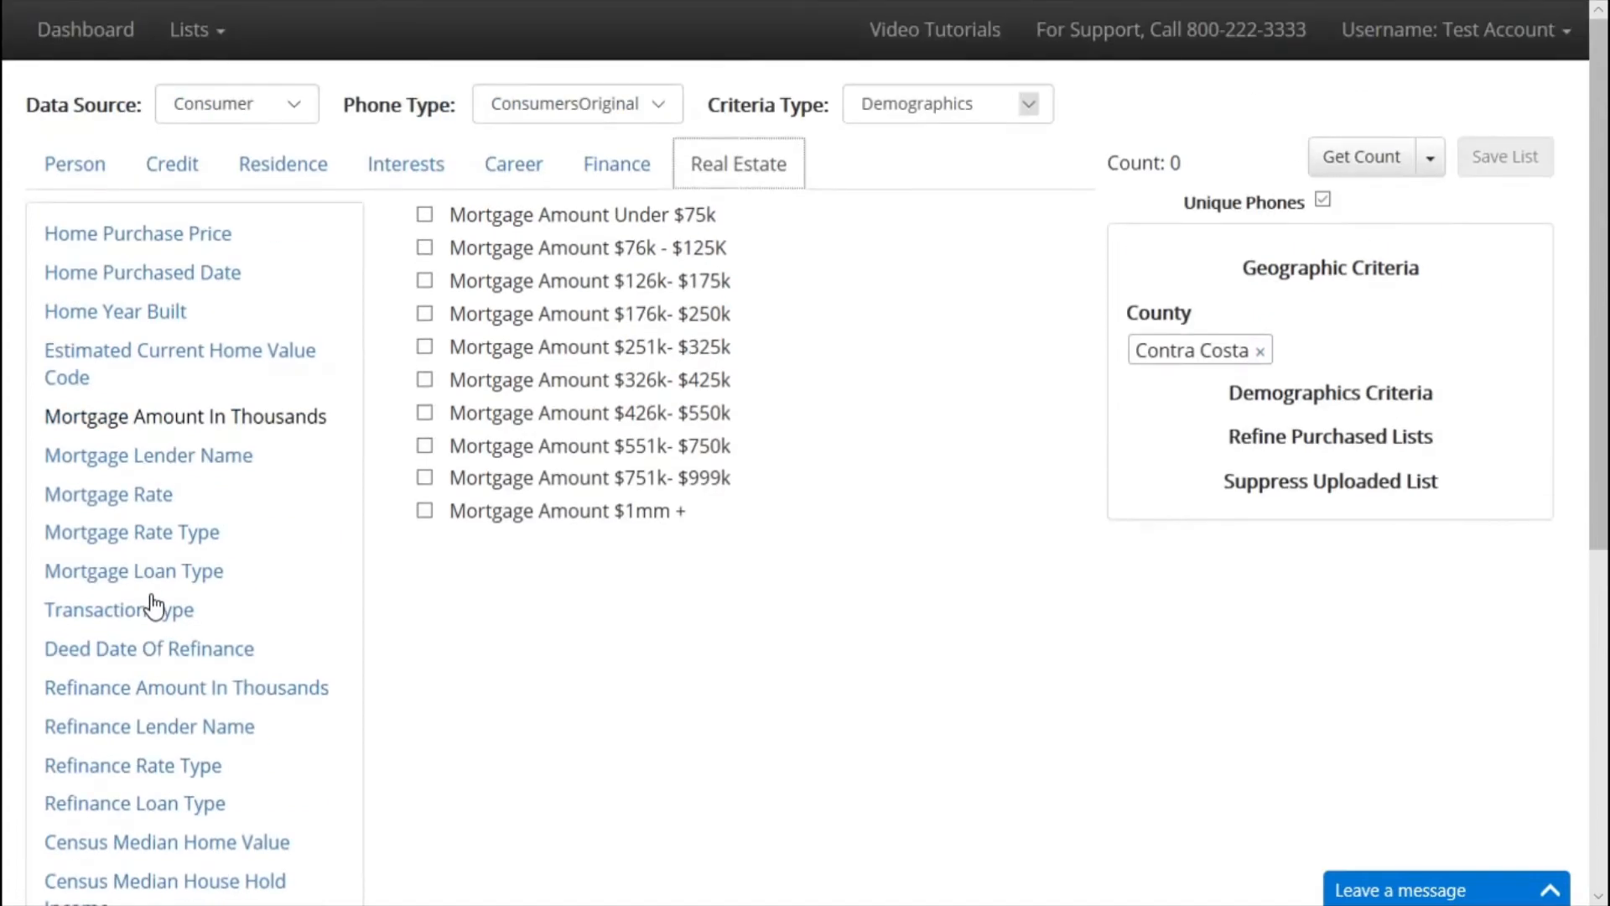
pyautogui.click(183, 238)
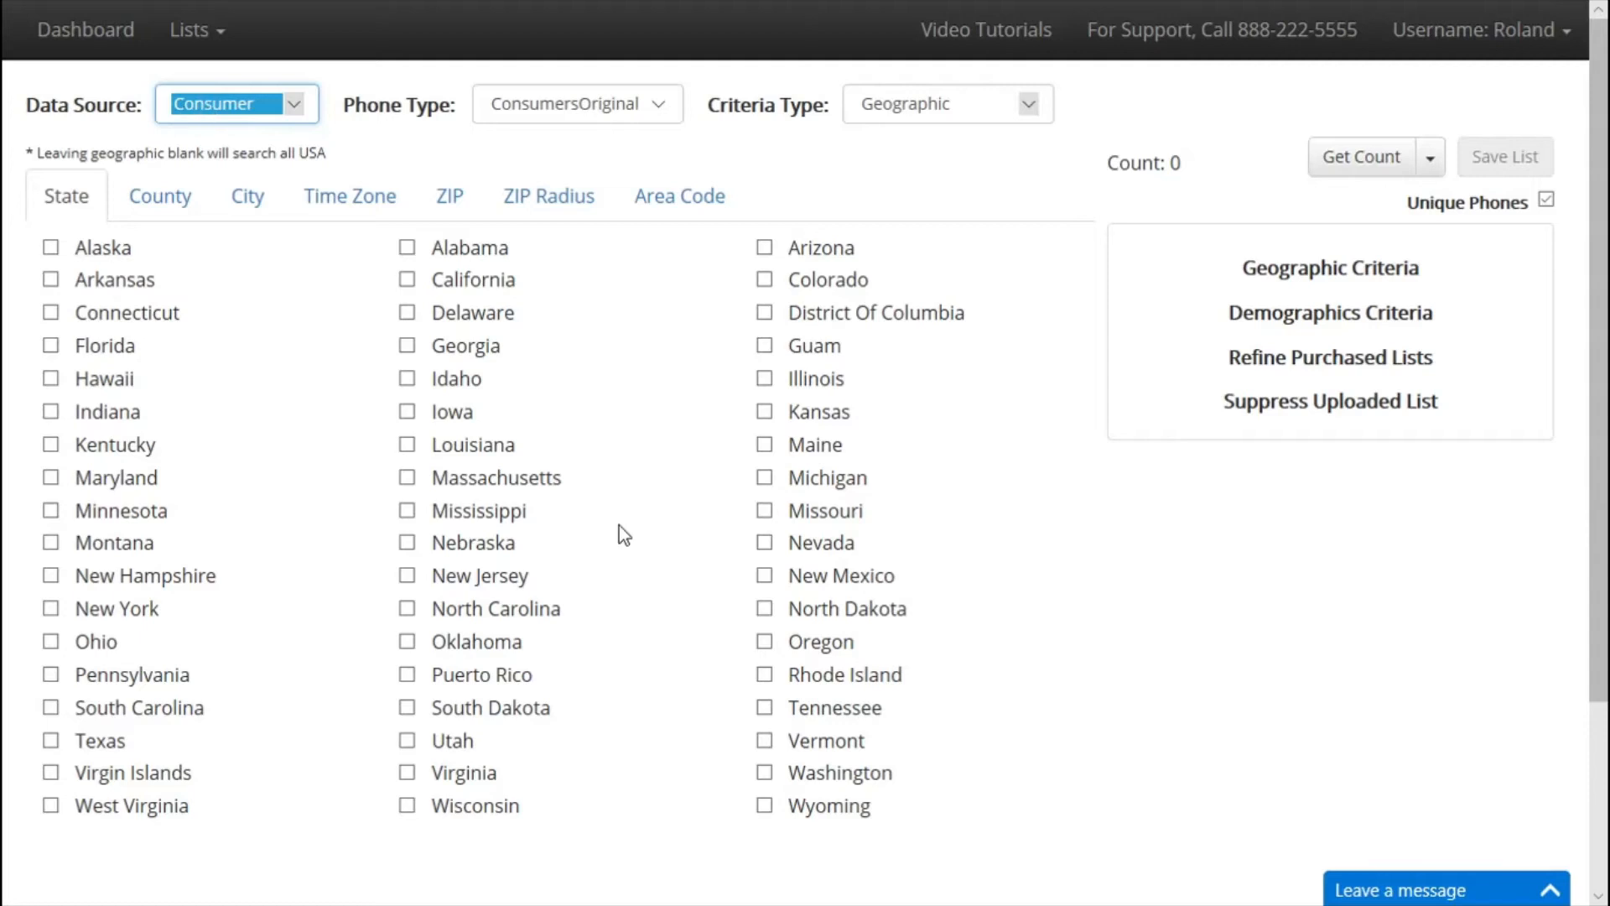
# Use Business data with the BusinessLandlines phone type.
pyautogui.click(220, 104)
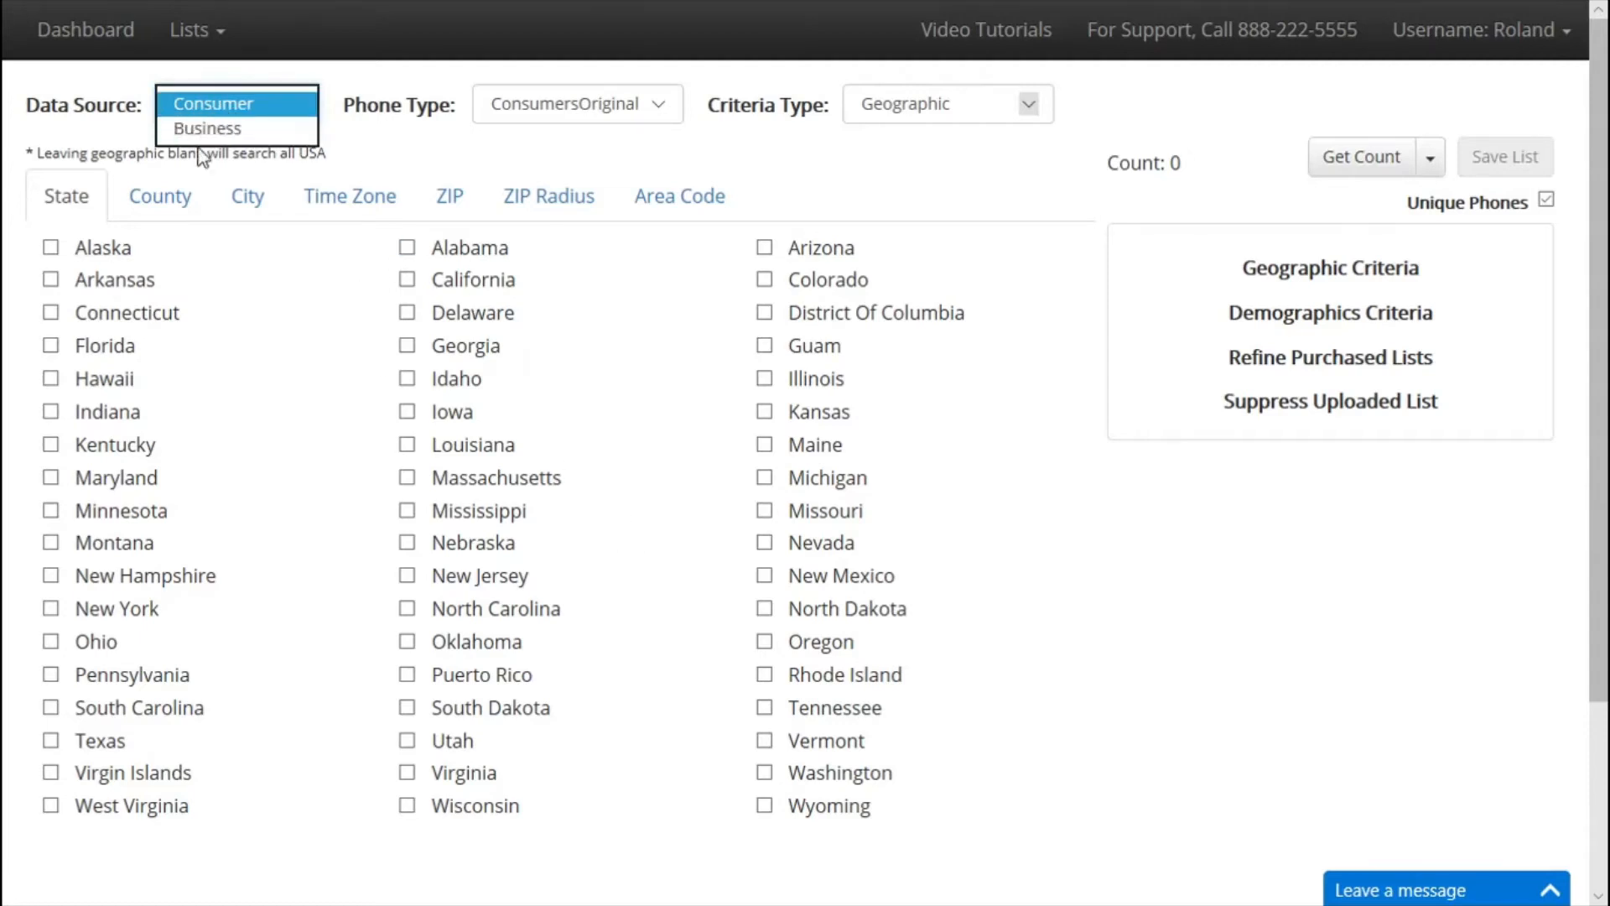
pyautogui.click(210, 129)
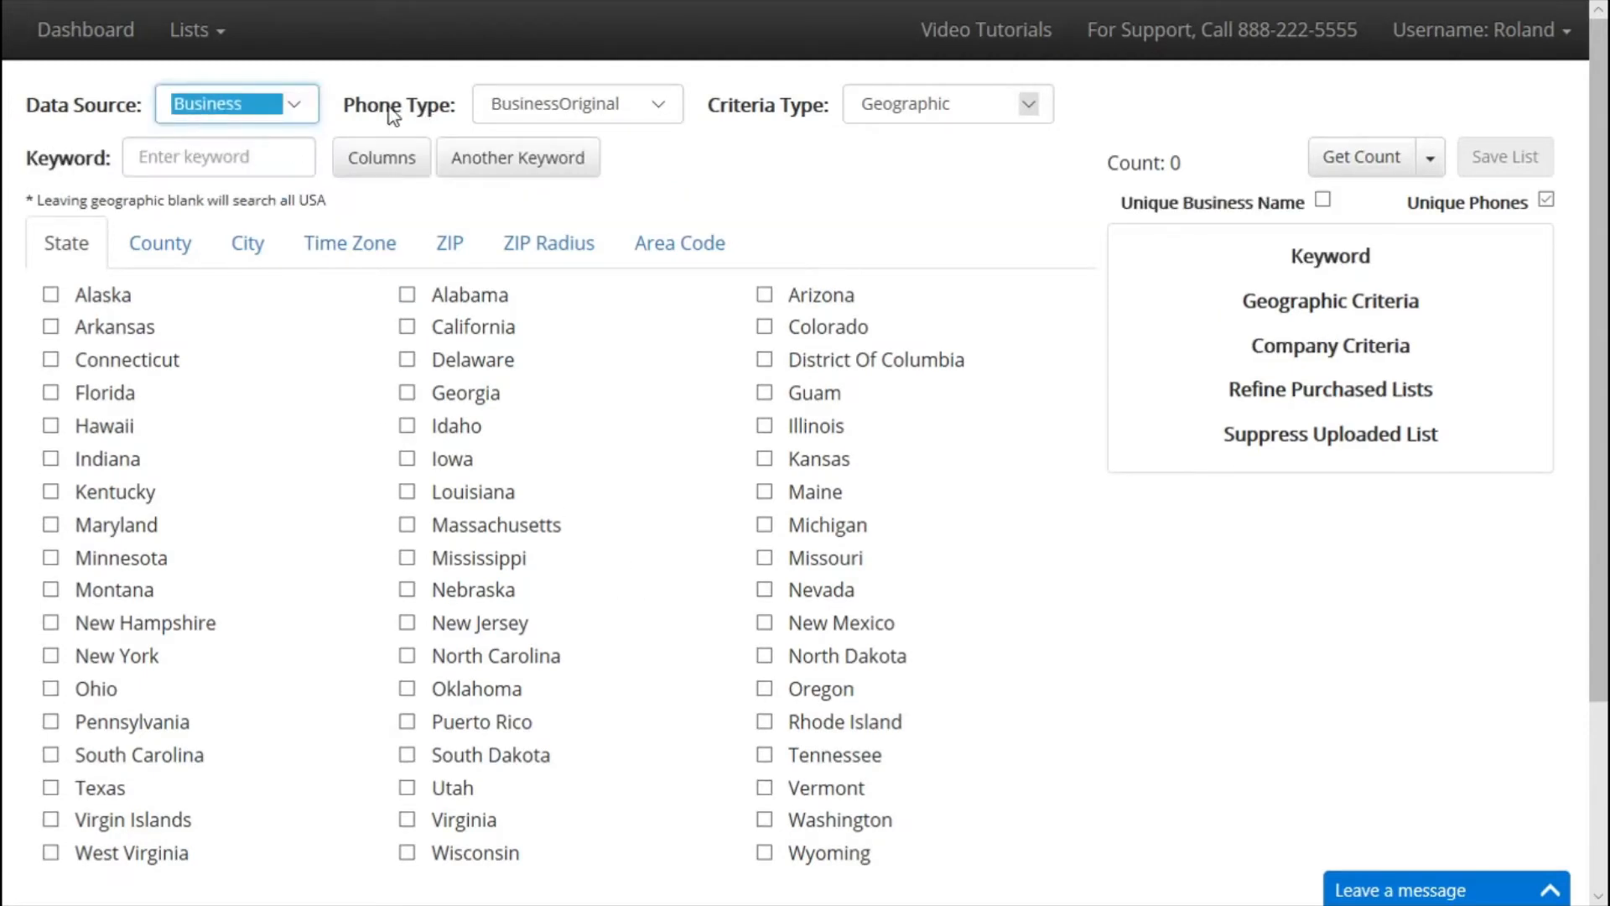
pyautogui.click(560, 109)
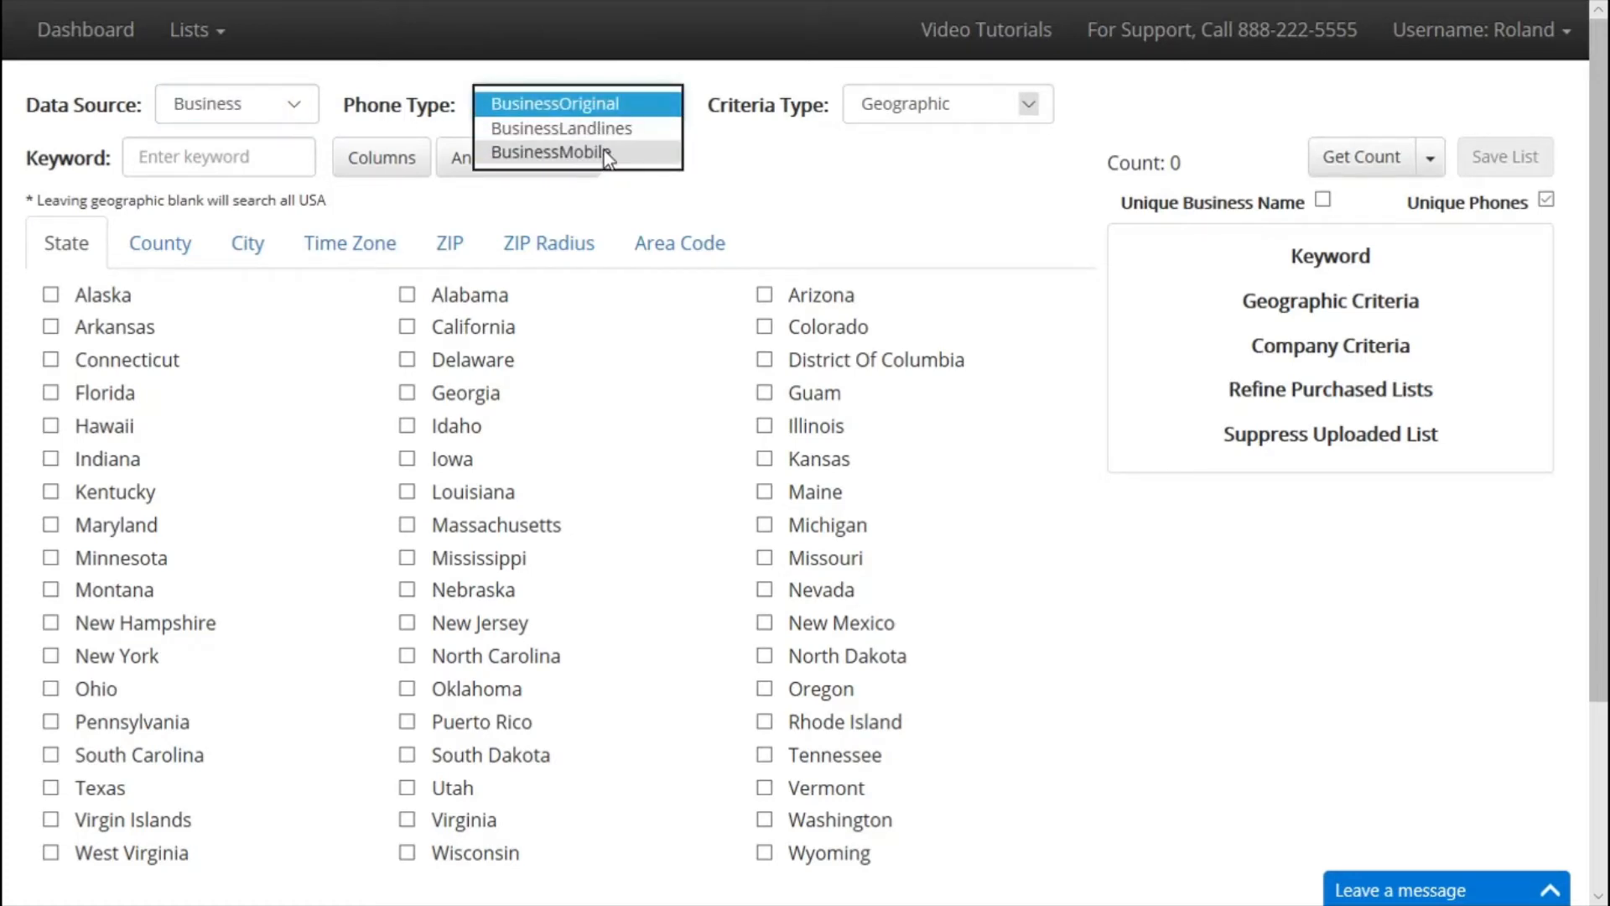
pyautogui.click(623, 134)
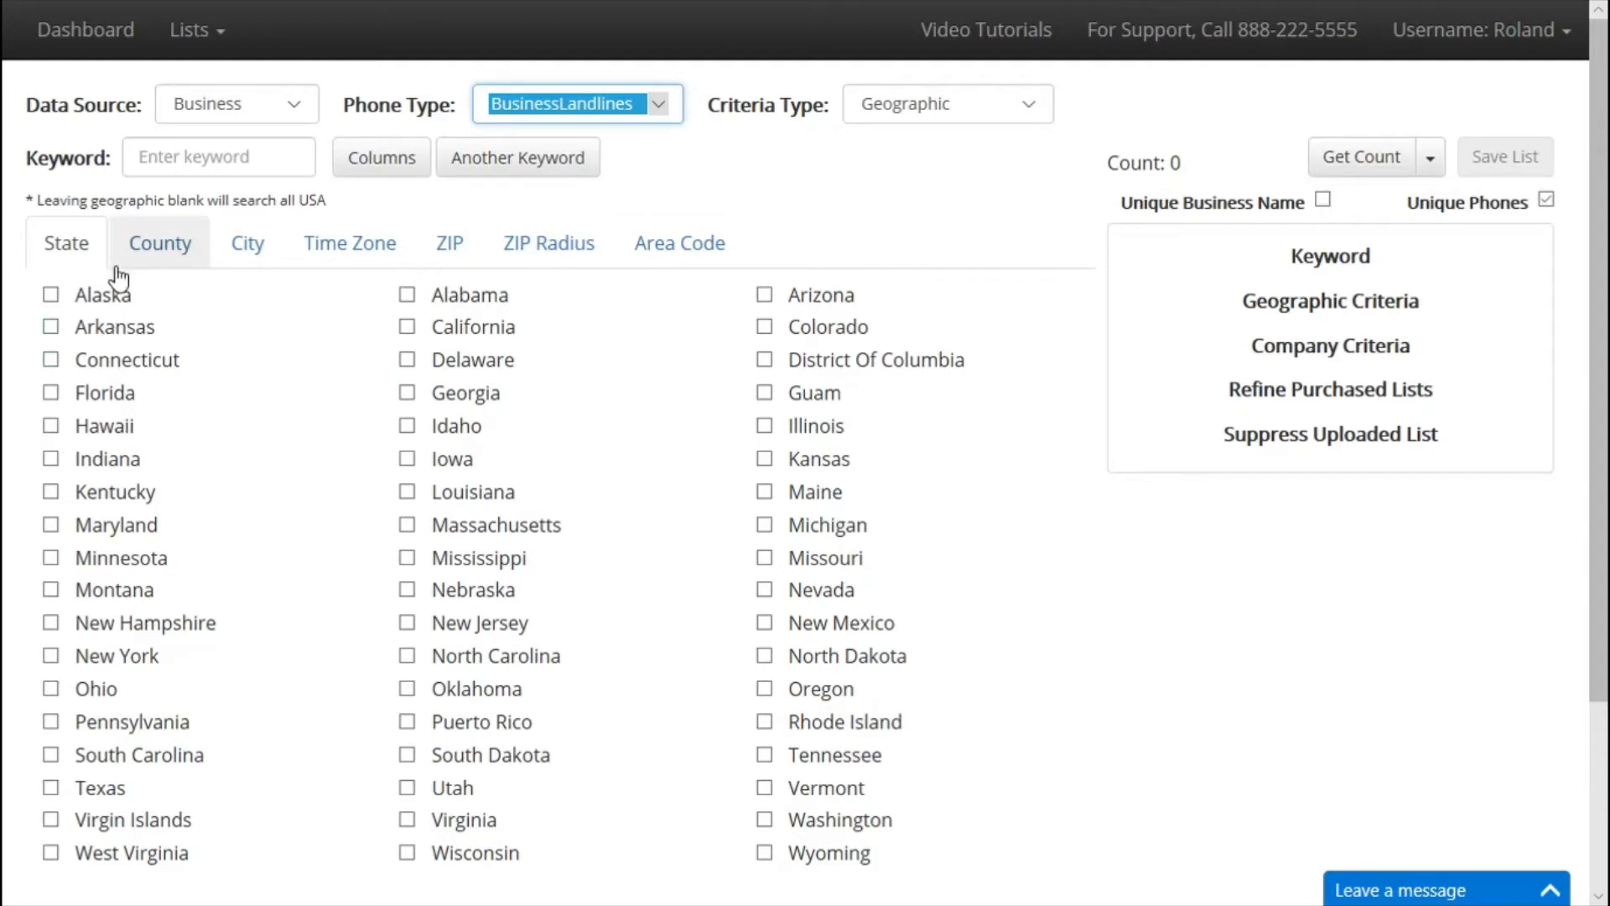
# Add Pacific Standard Time as a time zone criterion and show Company criteria.
pyautogui.click(369, 262)
pyautogui.click(51, 361)
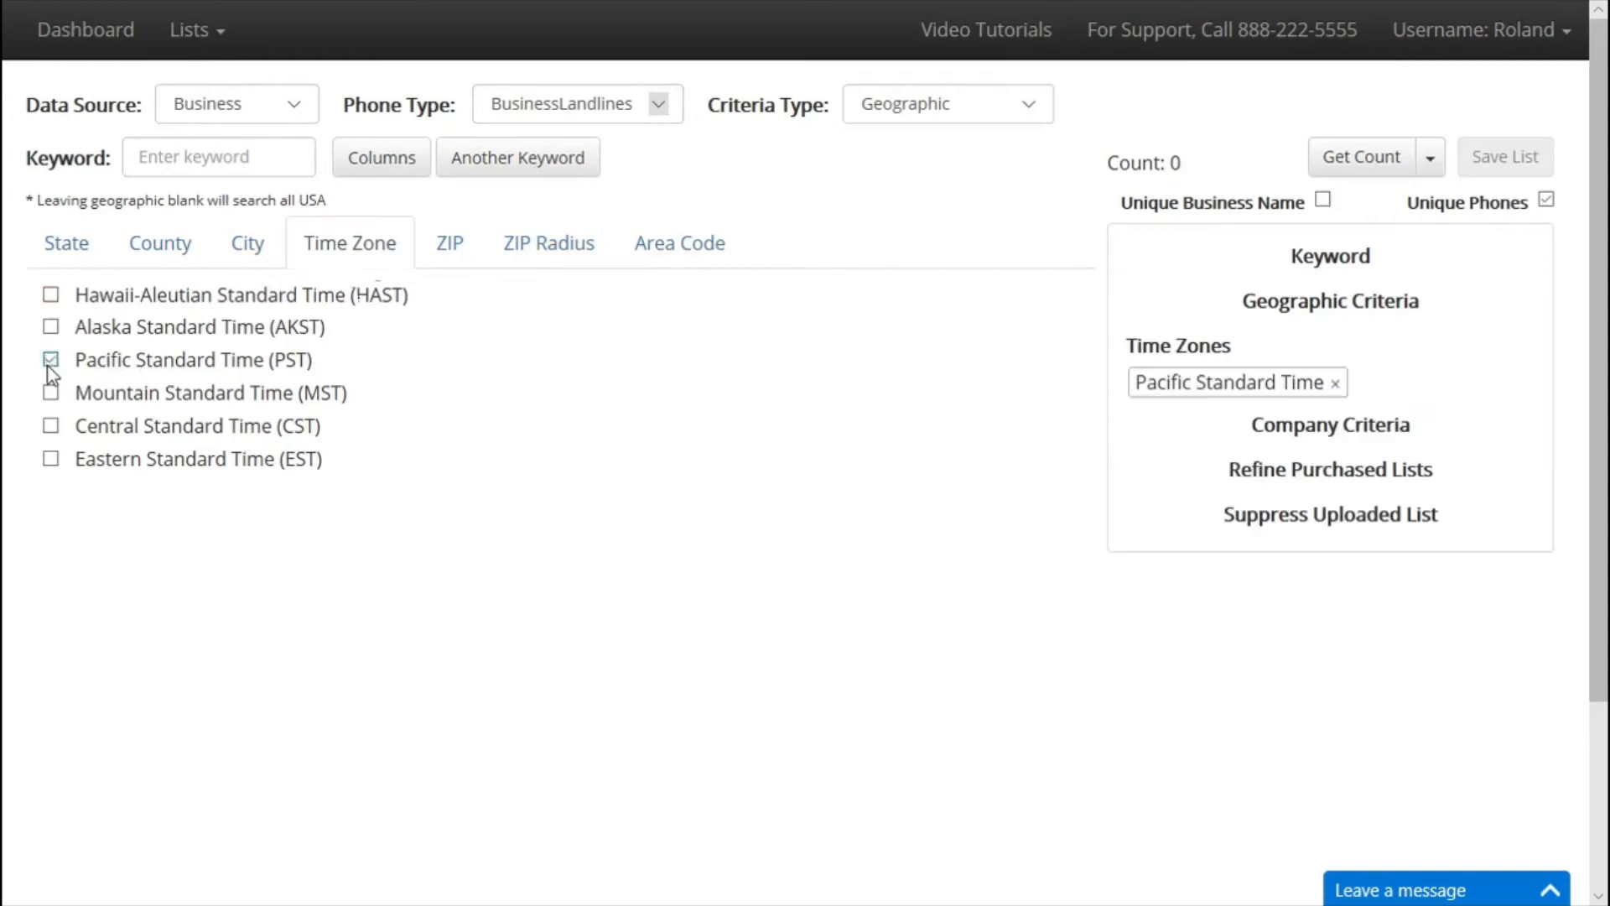
pyautogui.click(889, 114)
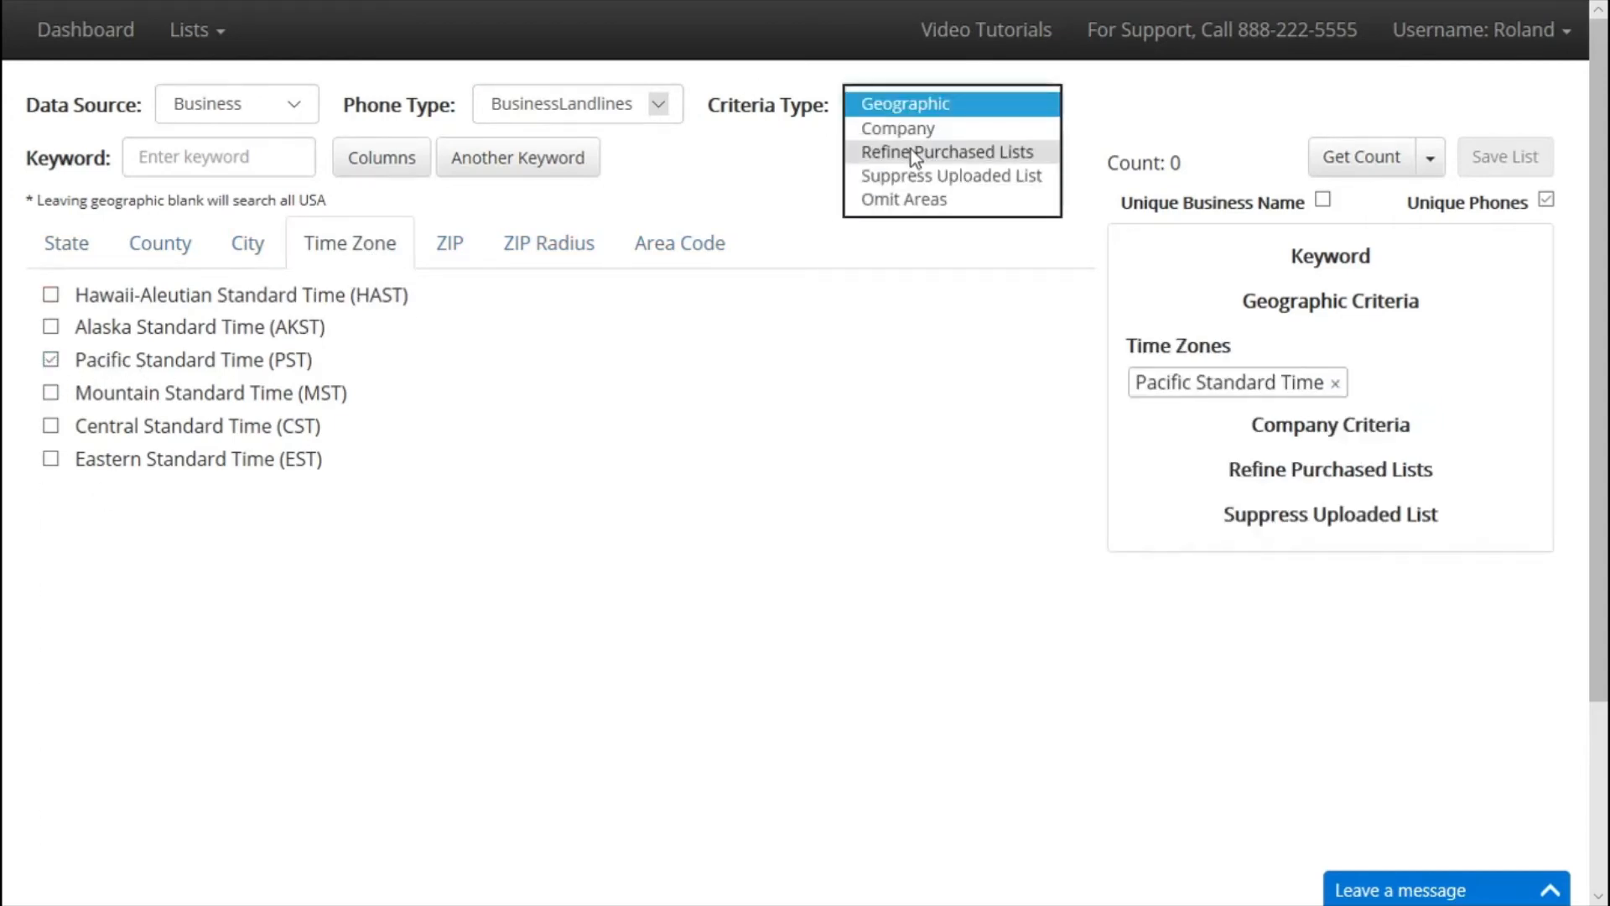
pyautogui.click(922, 126)
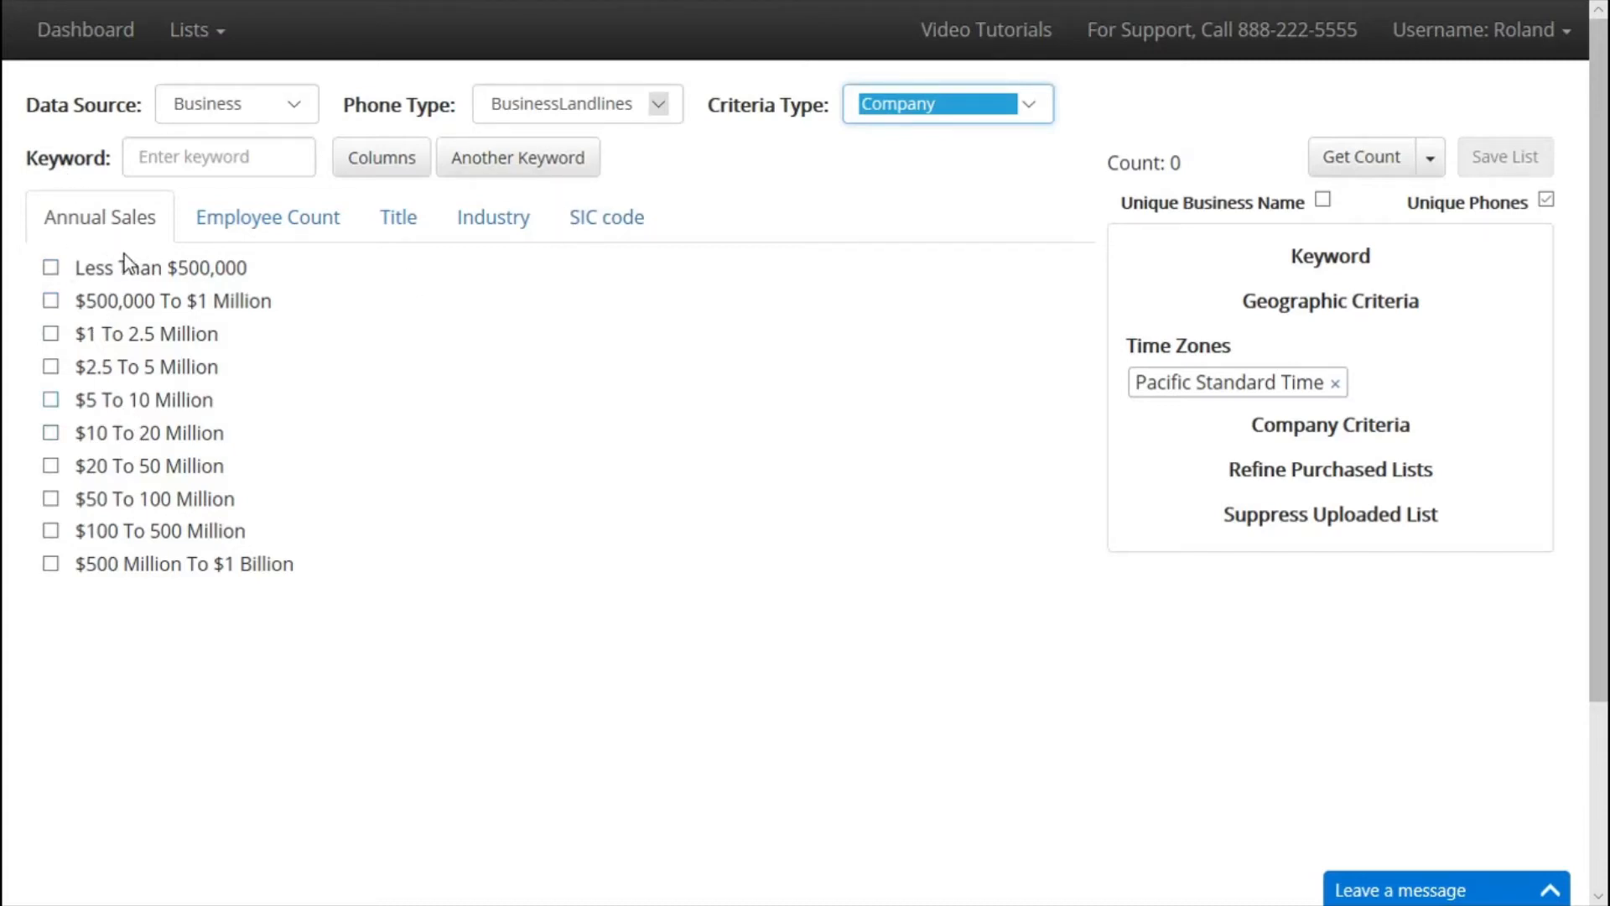
# Limit companies to $500,000 To $1 Million annual sales and 5 To 9 employees.
pyautogui.click(53, 302)
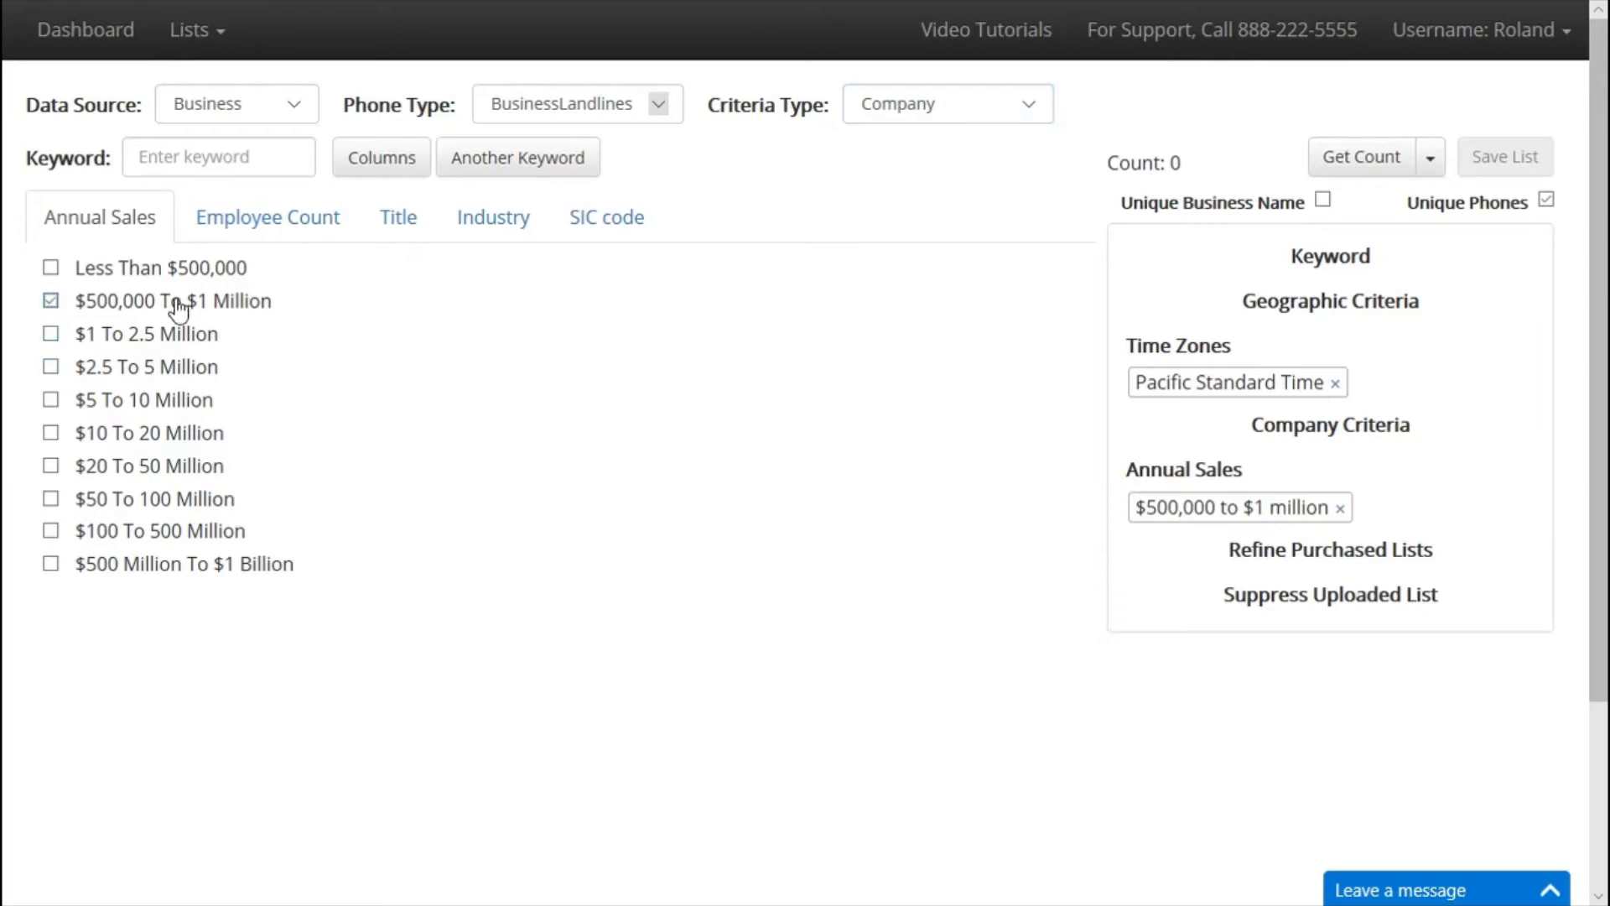
pyautogui.click(293, 230)
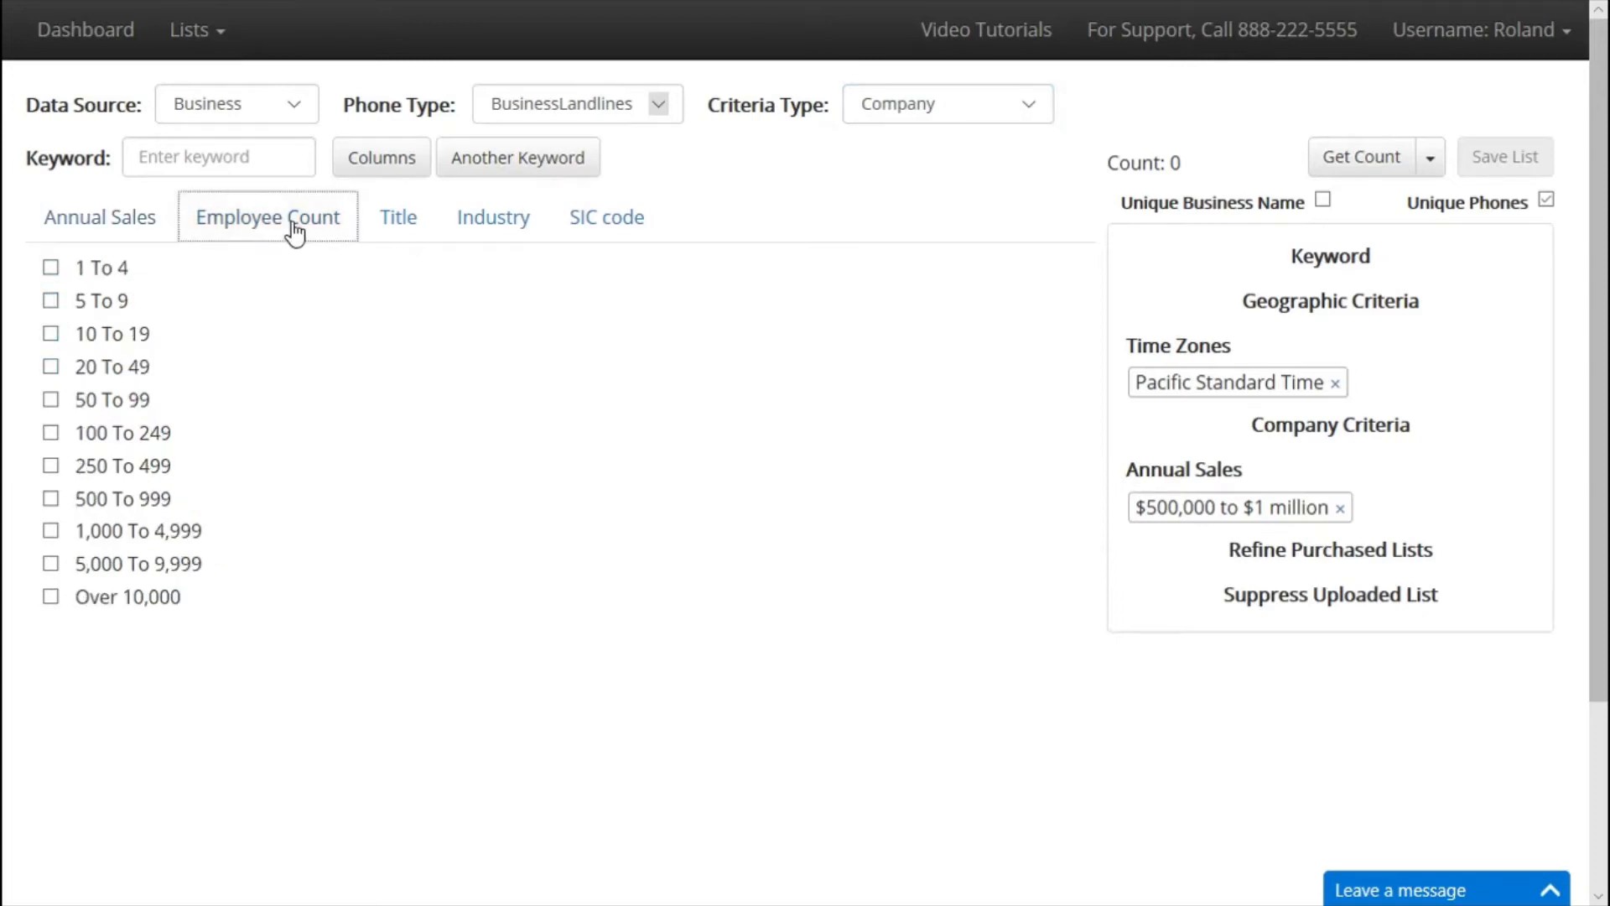
pyautogui.click(50, 304)
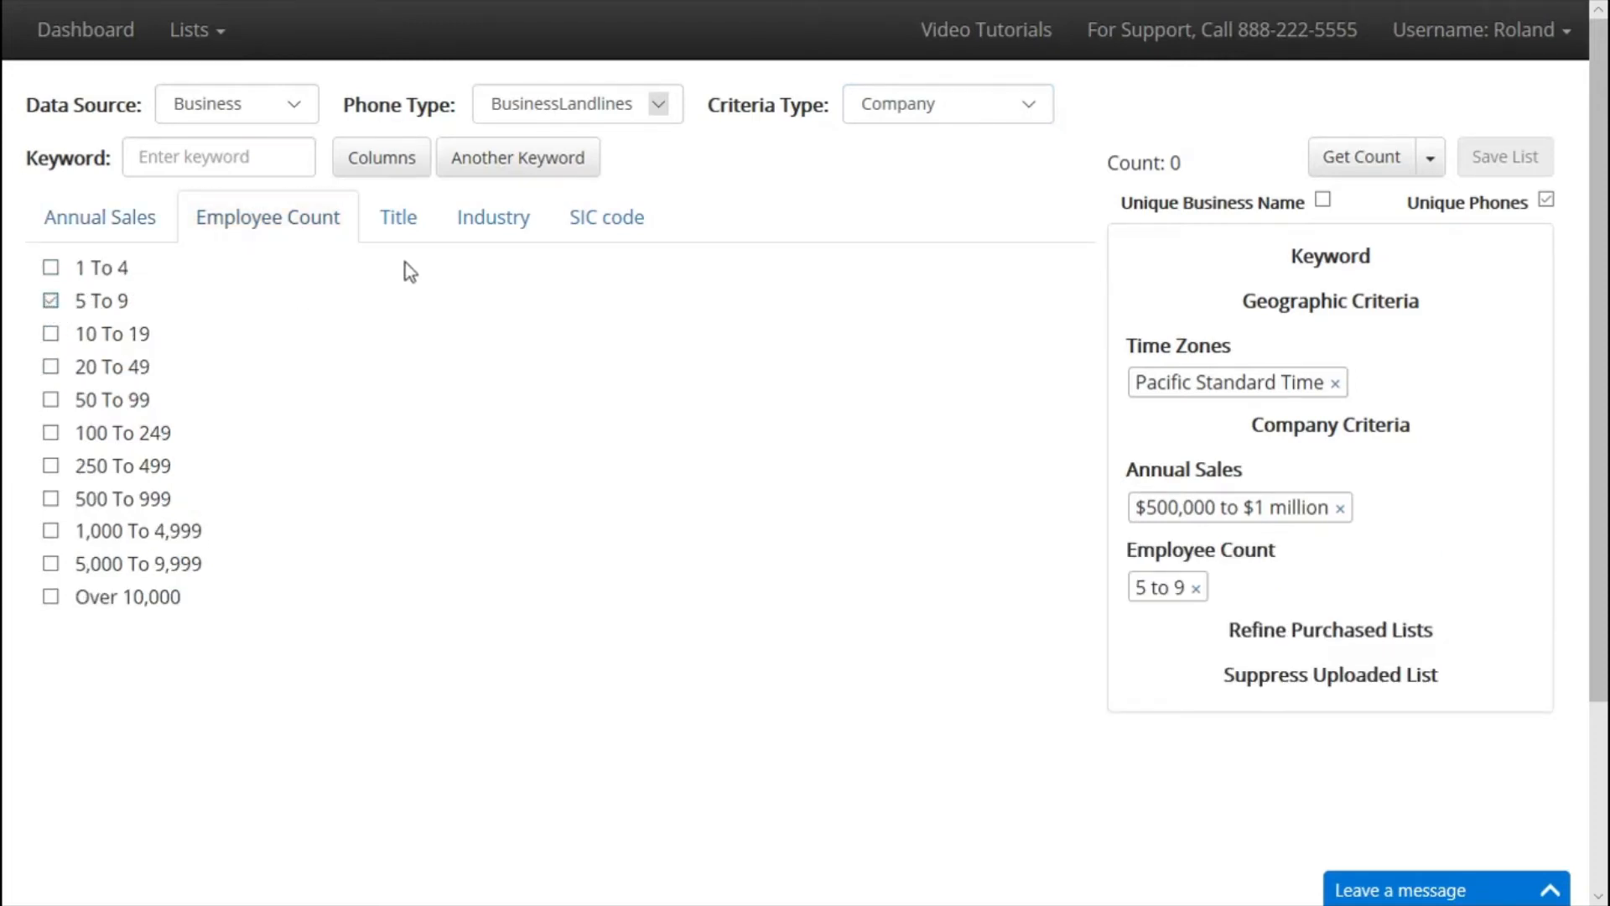
# Add Owner and Ceo to the job title criteria.
pyautogui.click(390, 228)
pyautogui.scroll(-2, 667, 570)
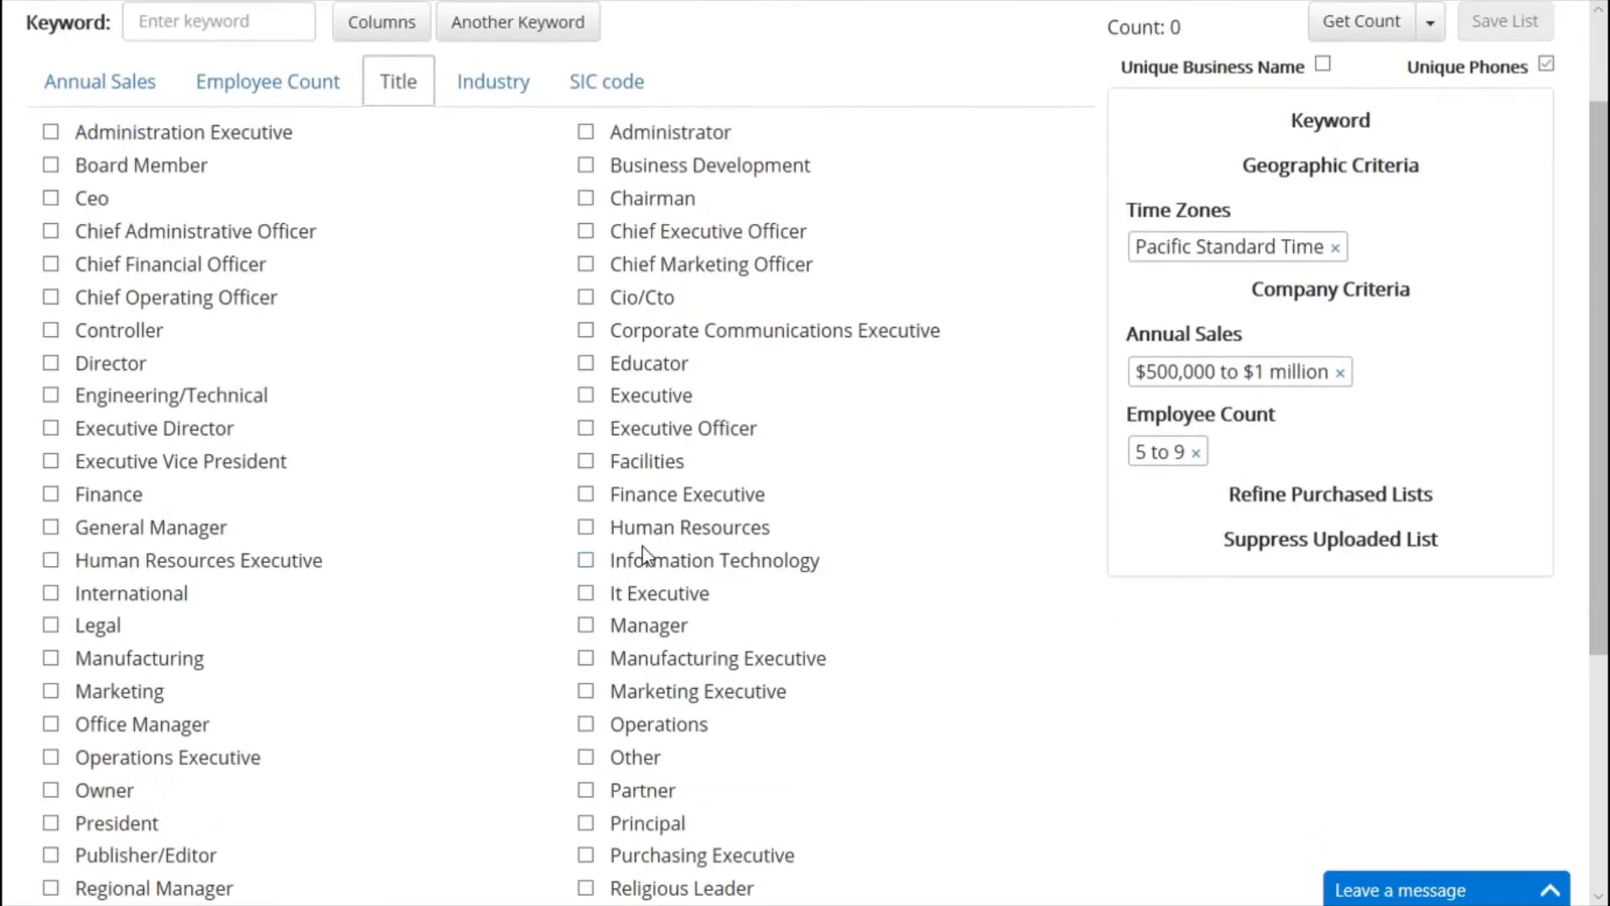
pyautogui.click(50, 790)
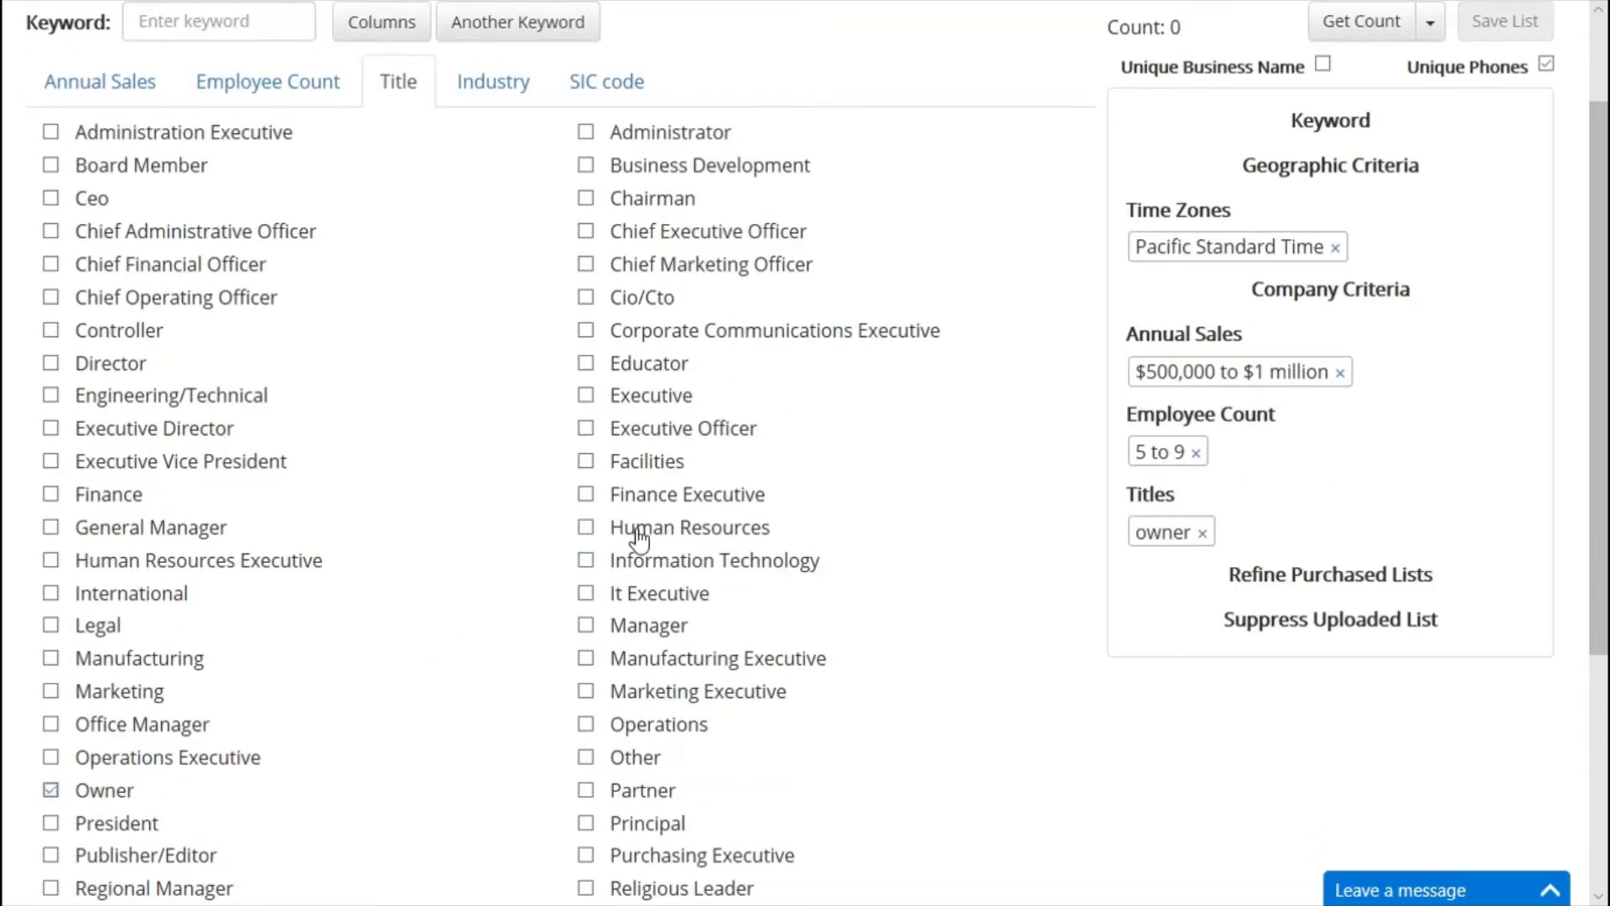
pyautogui.scroll(2, 640, 457)
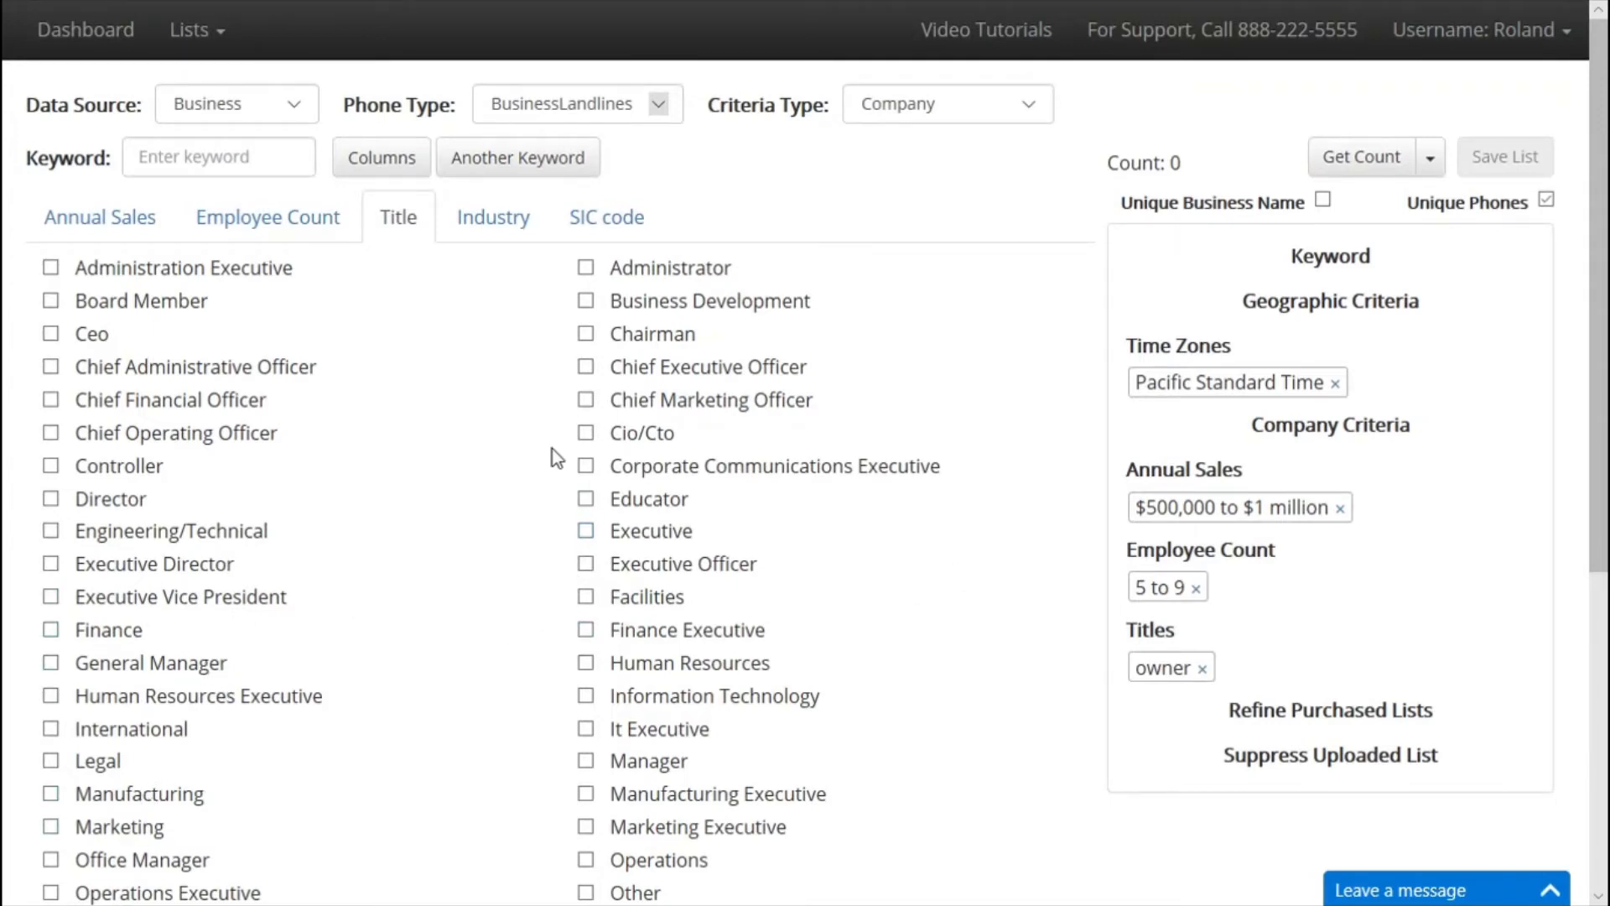
pyautogui.click(52, 334)
pyautogui.click(539, 238)
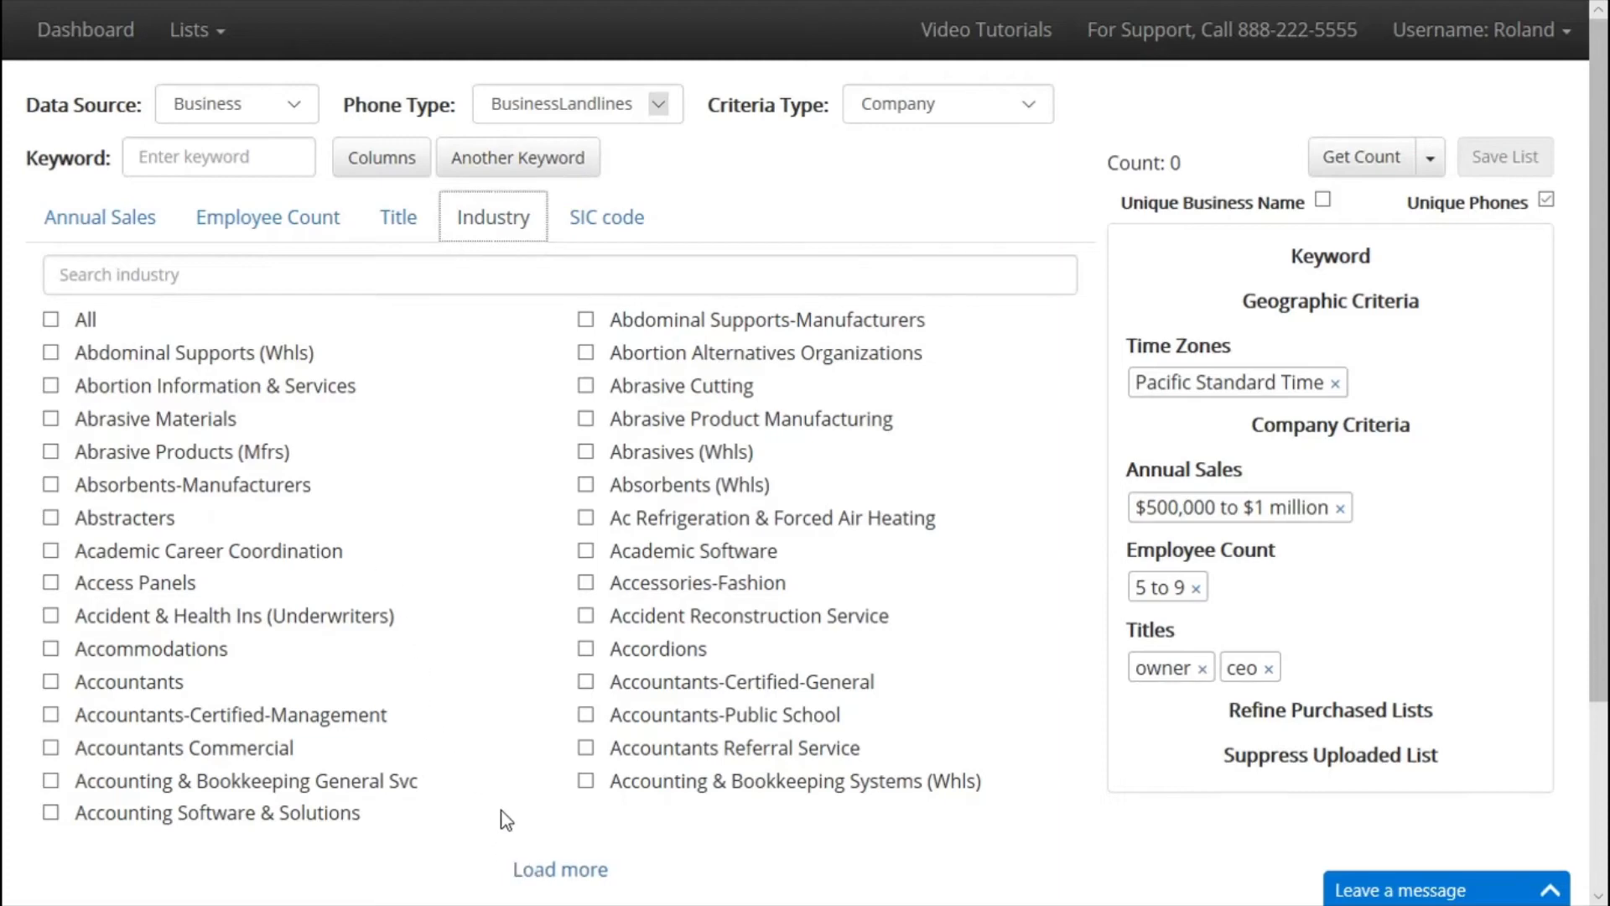
# Search the industry list for 'food' and tick All to add every matching industry.
pyautogui.click(558, 871)
pyautogui.scroll(-6, 562, 729)
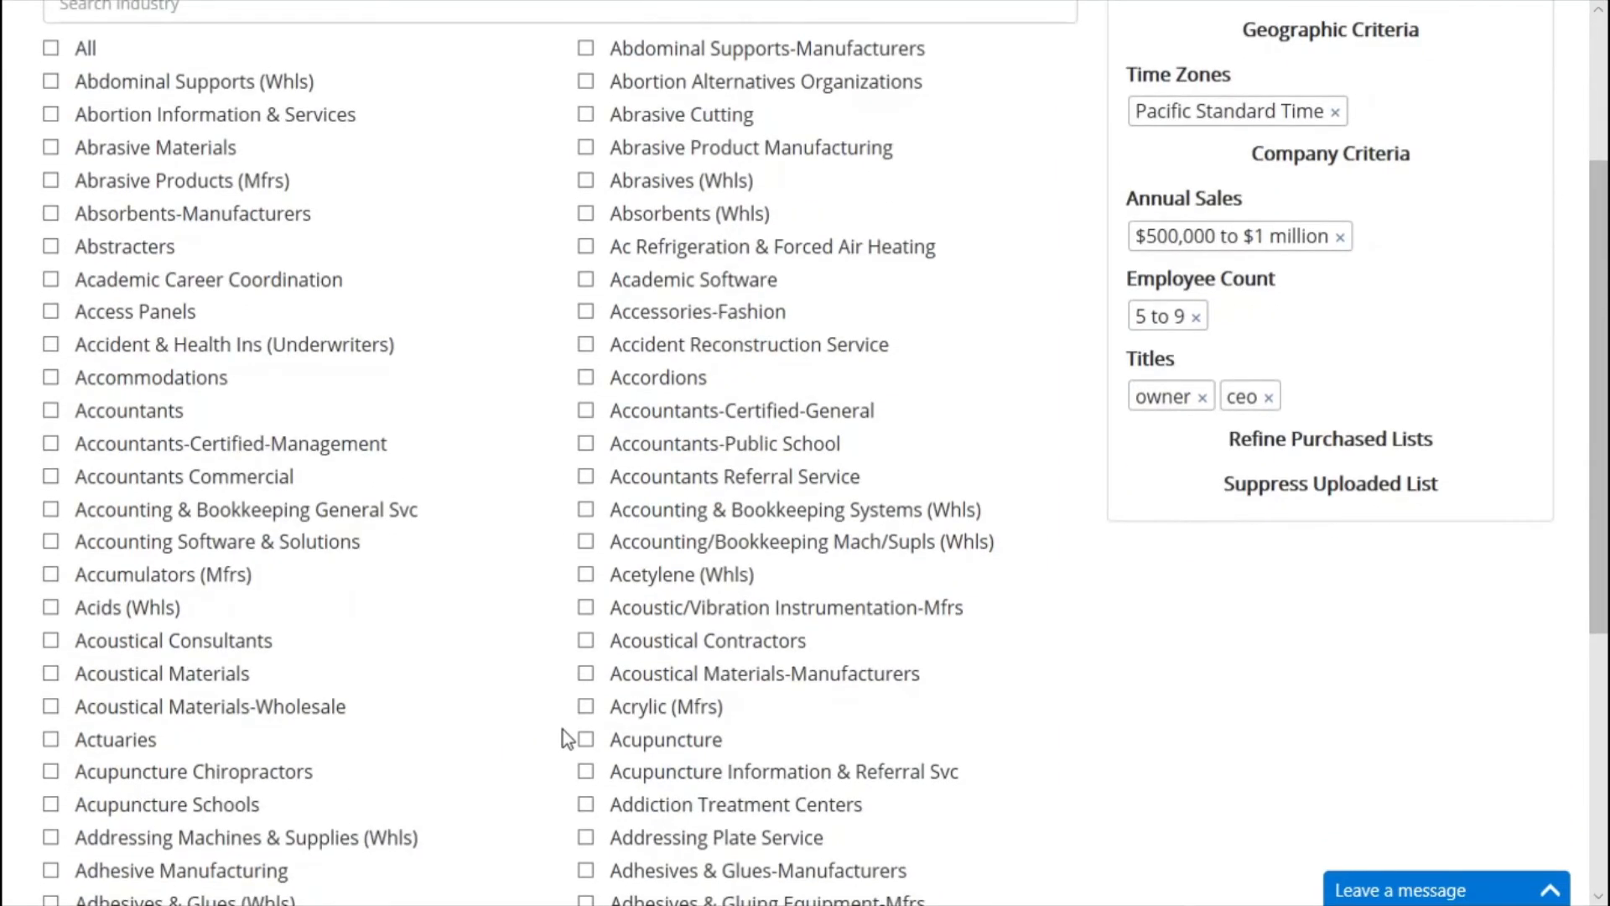
pyautogui.click(566, 841)
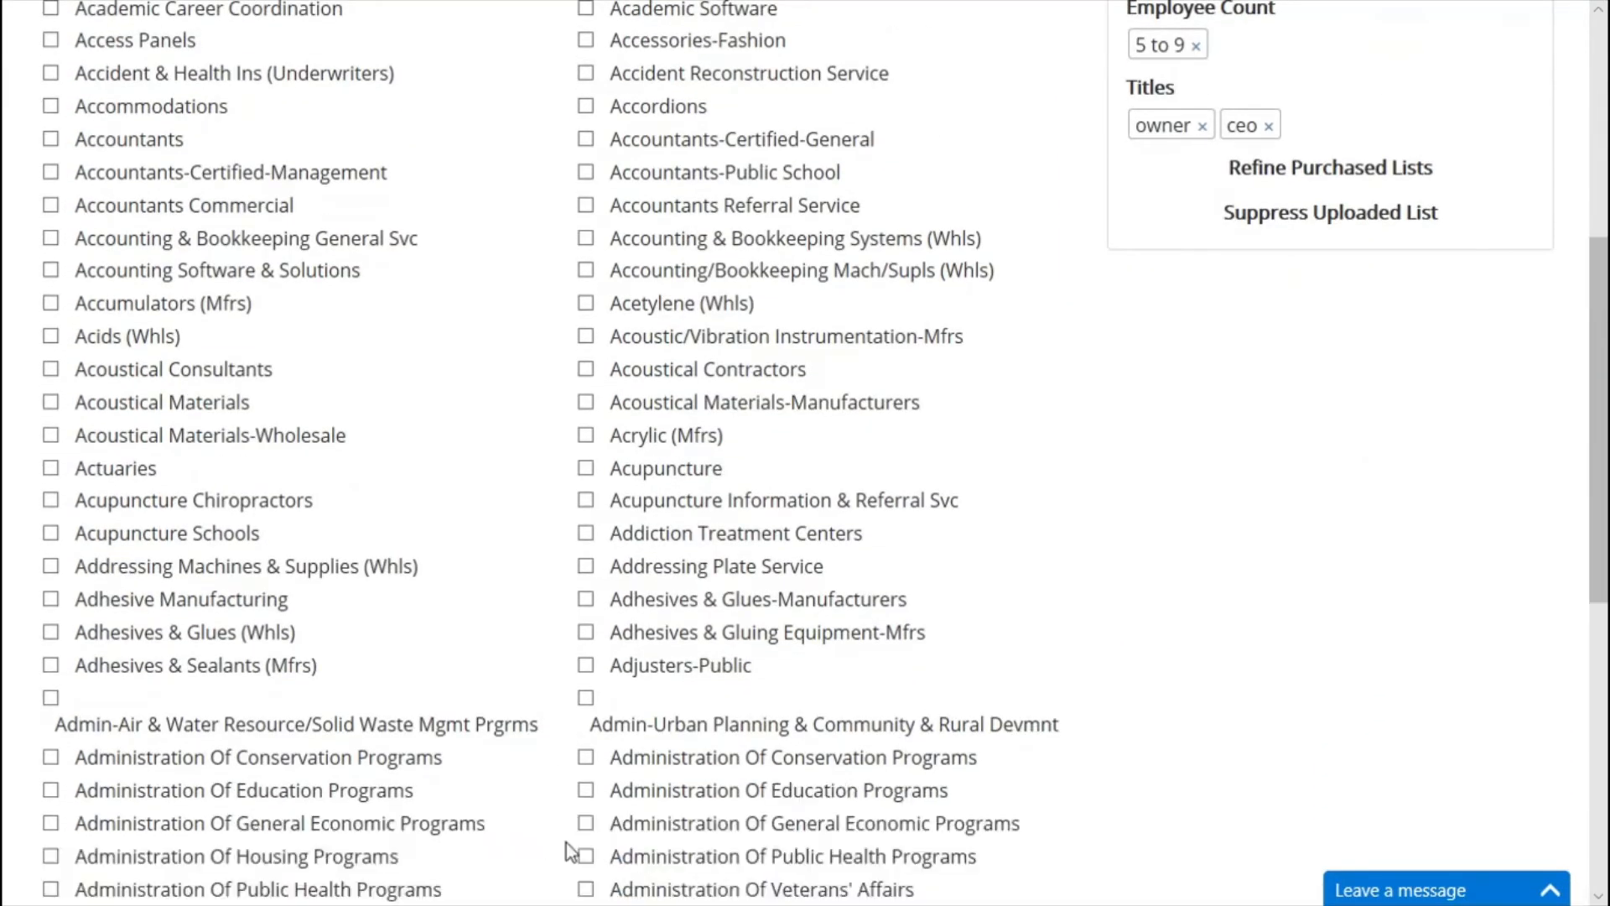
pyautogui.scroll(6, 555, 712)
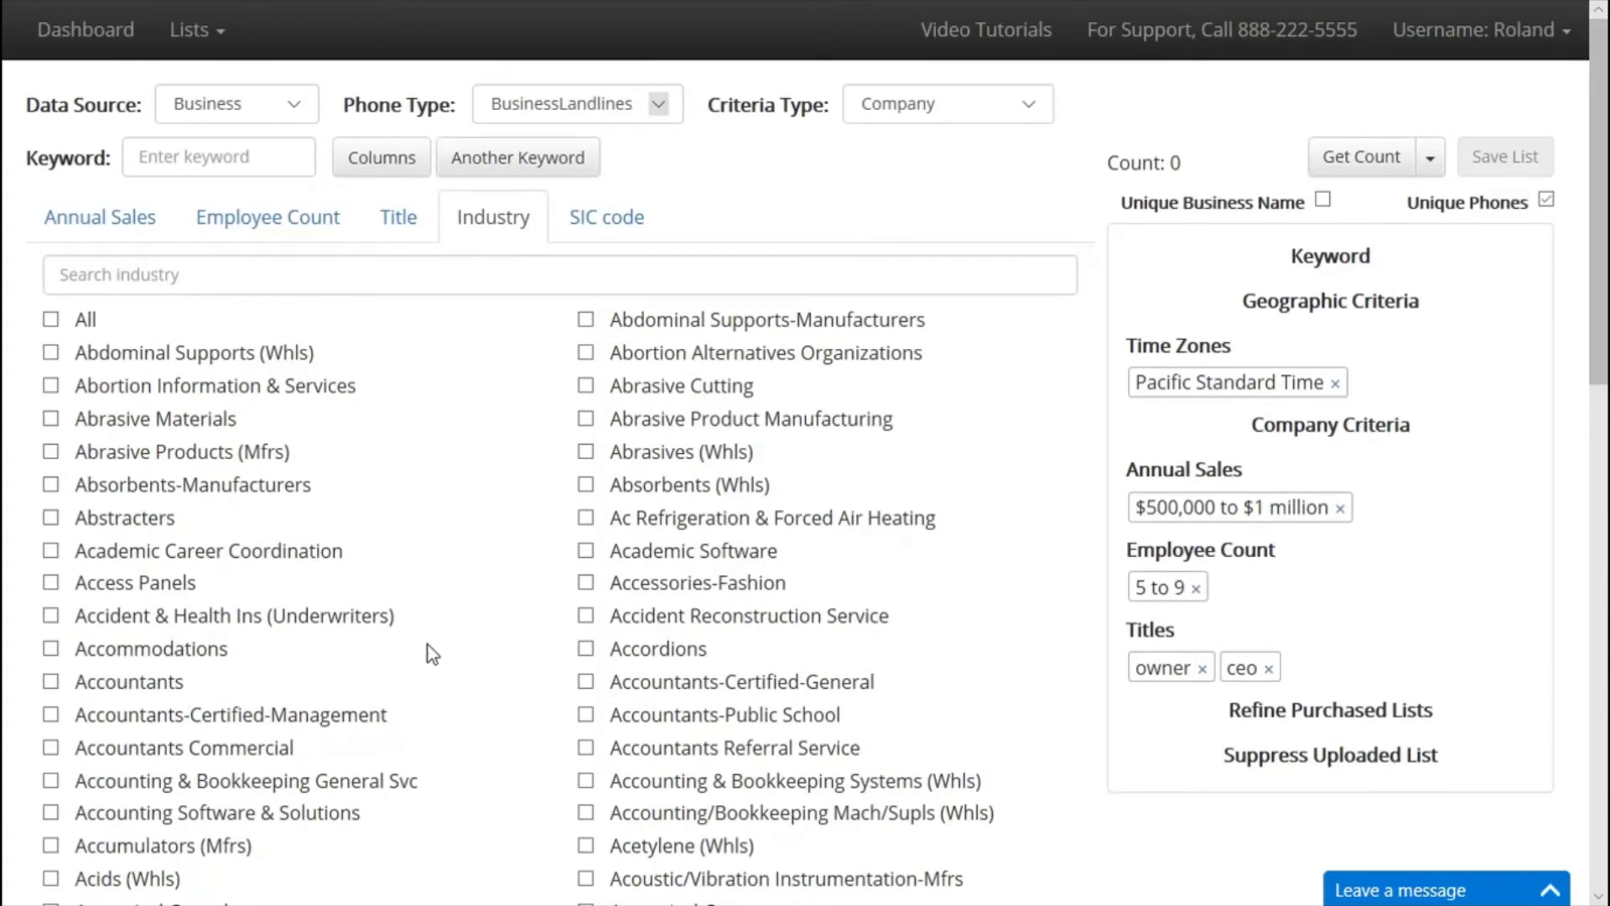
pyautogui.click(388, 269)
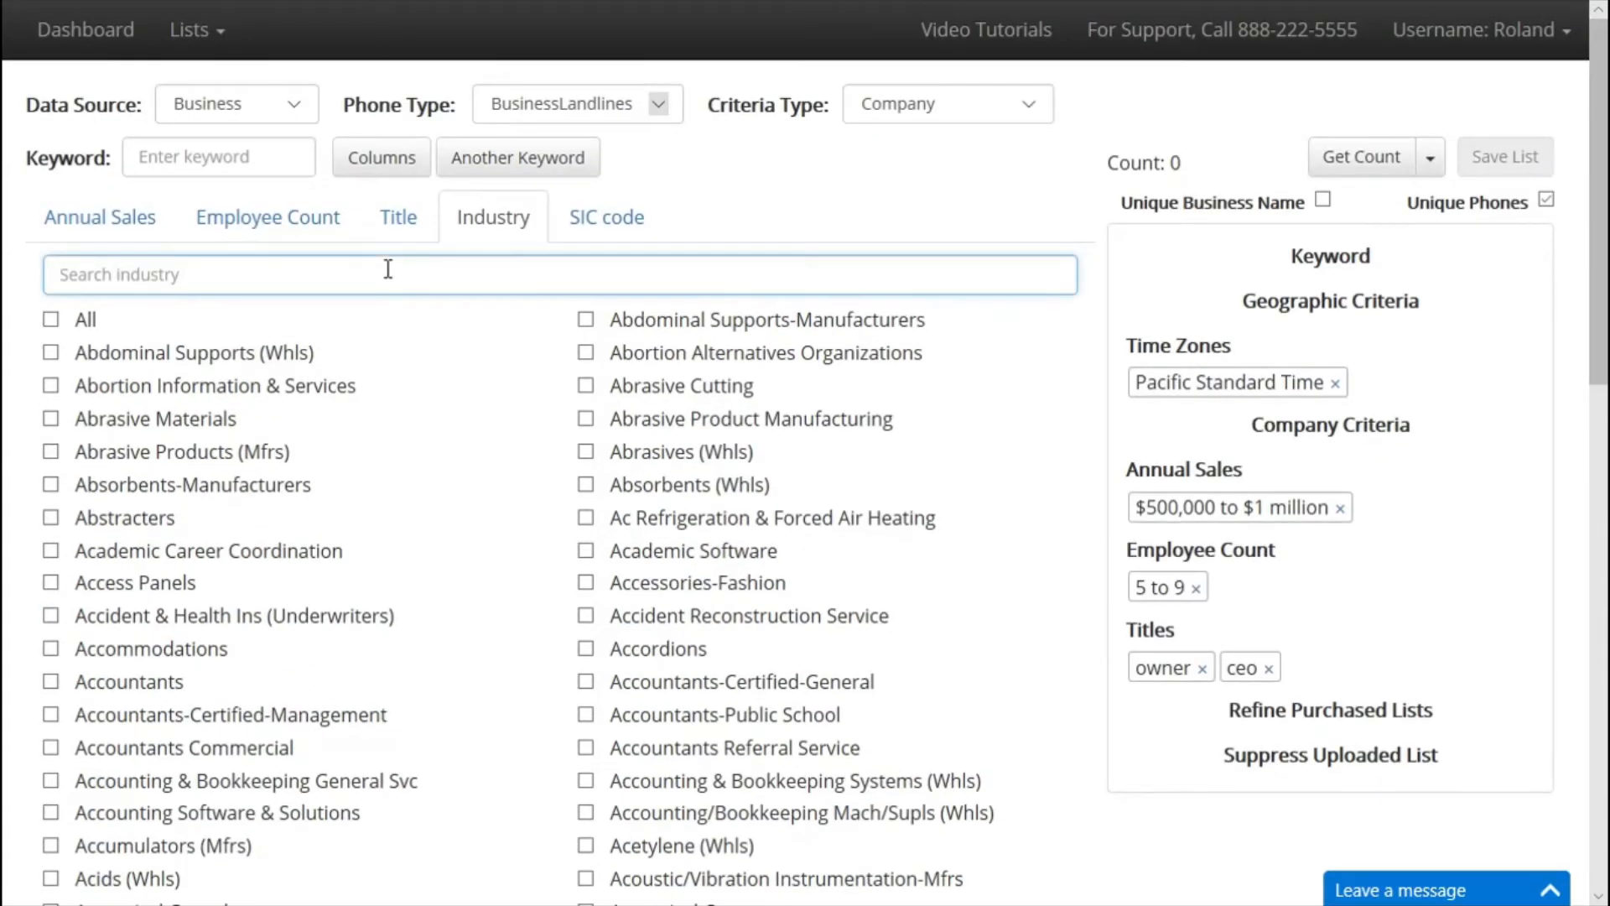
pyautogui.write('food')
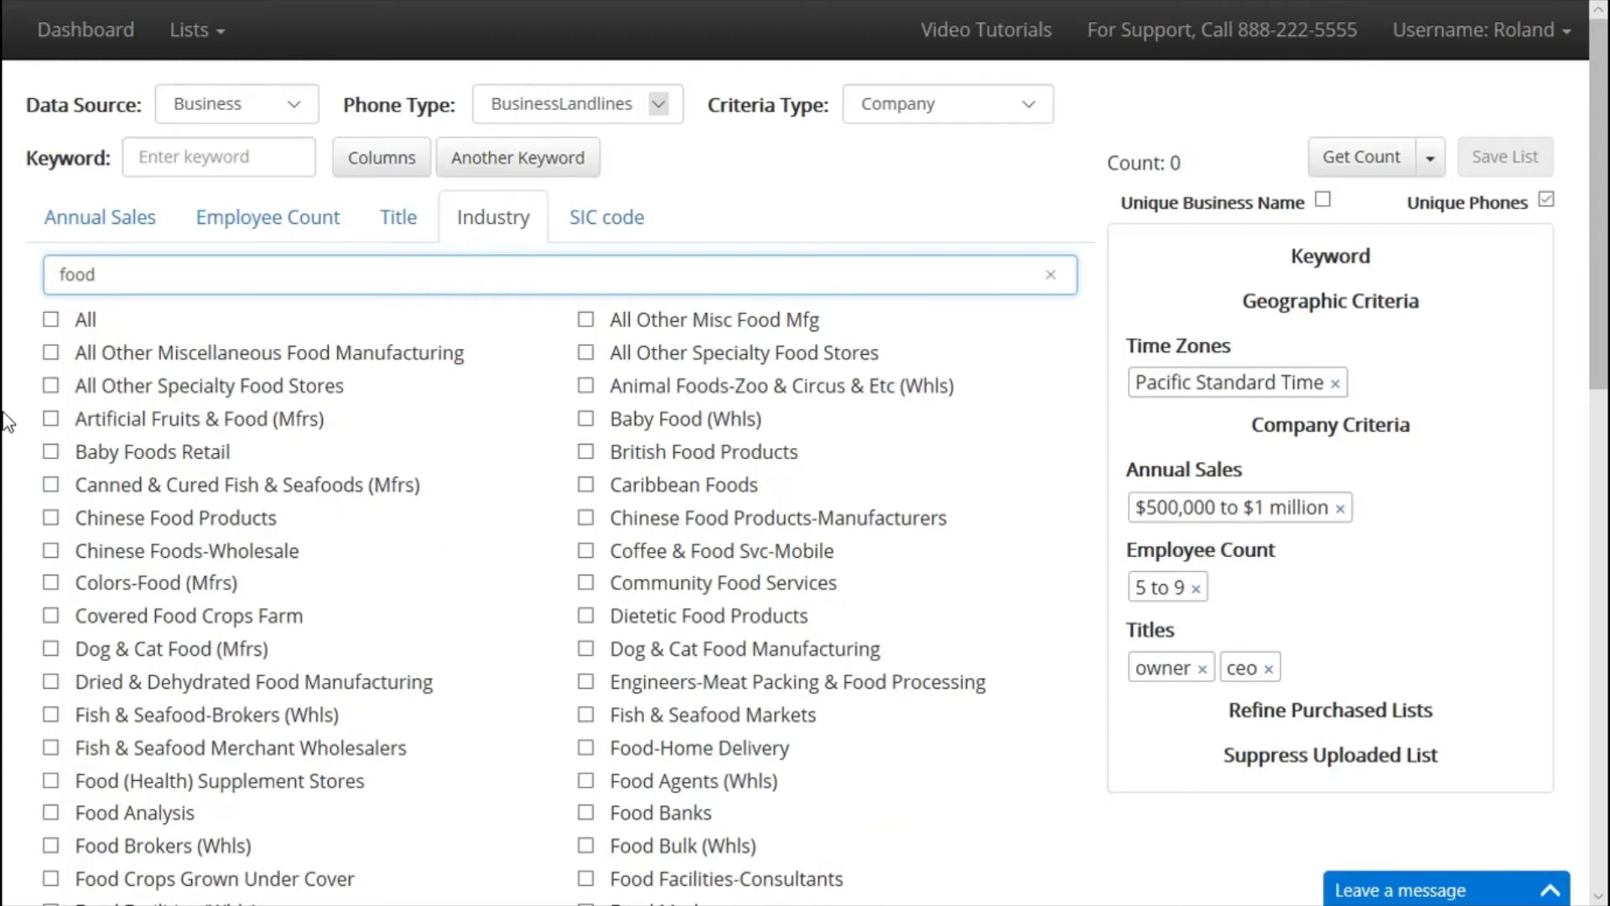
pyautogui.click(50, 319)
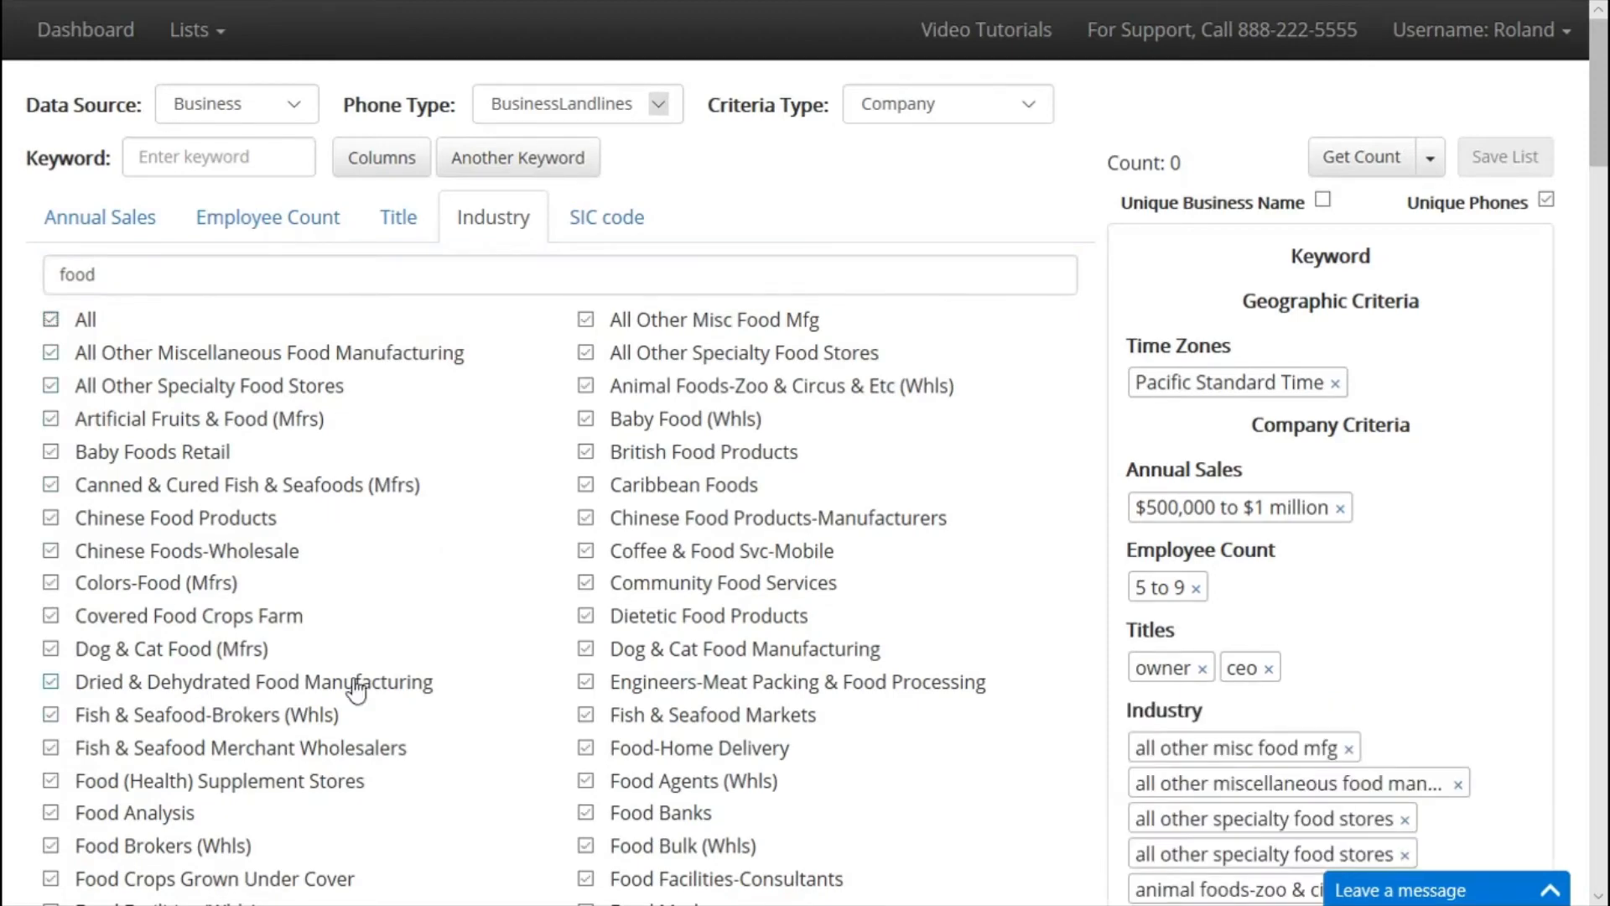
pyautogui.scroll(-1, 1215, 791)
pyautogui.scroll(-2, 1215, 791)
pyautogui.scroll(4, 1221, 621)
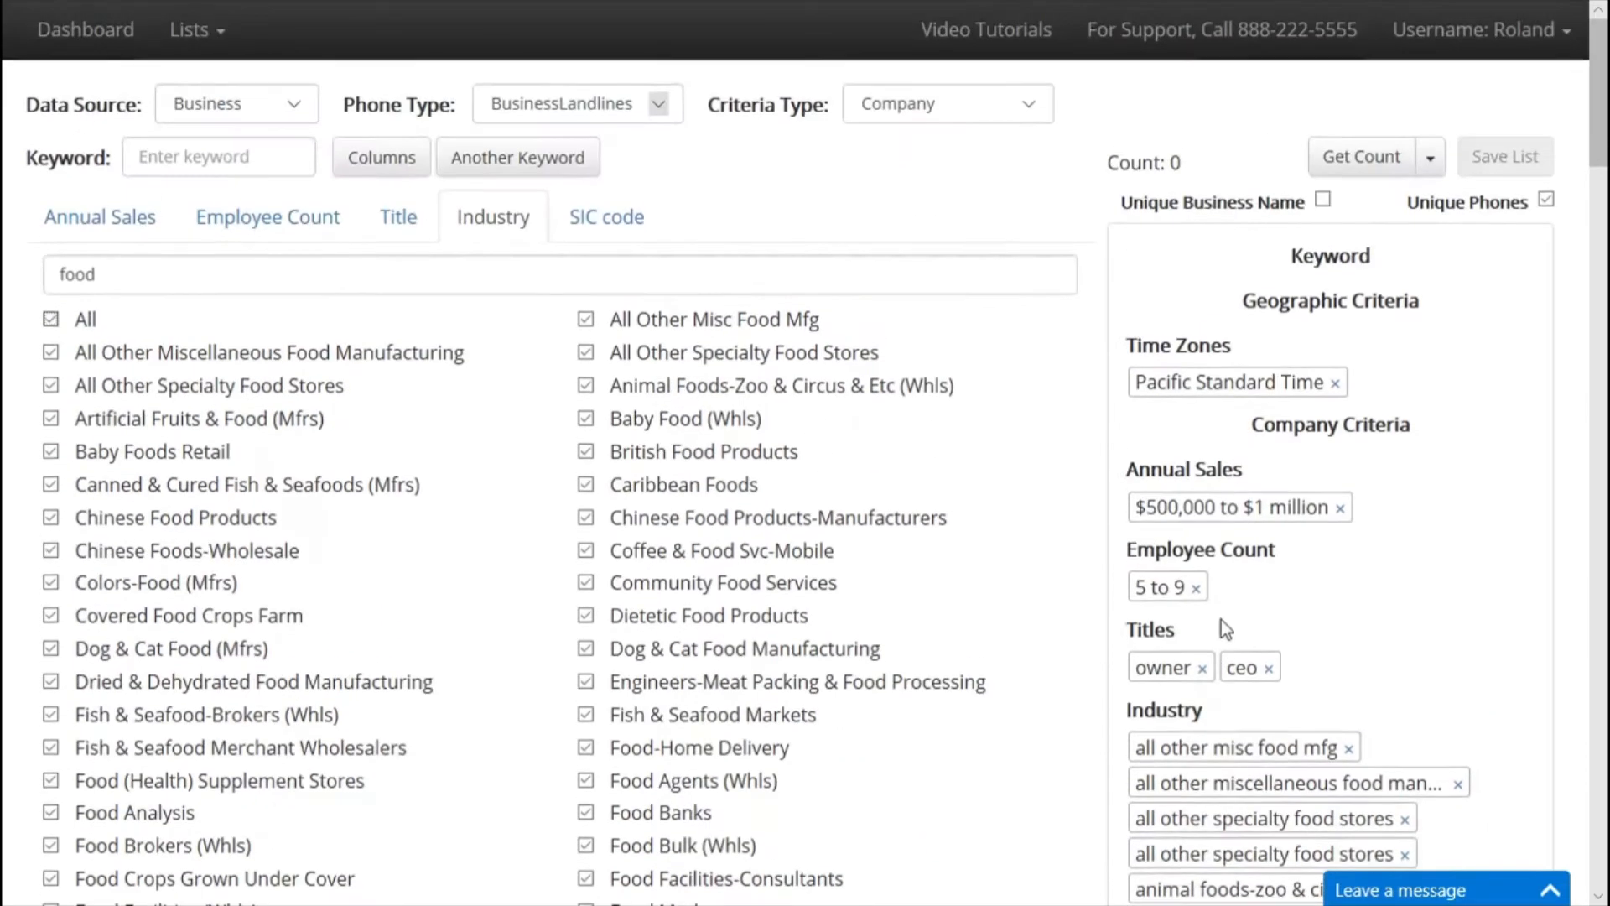
pyautogui.click(626, 223)
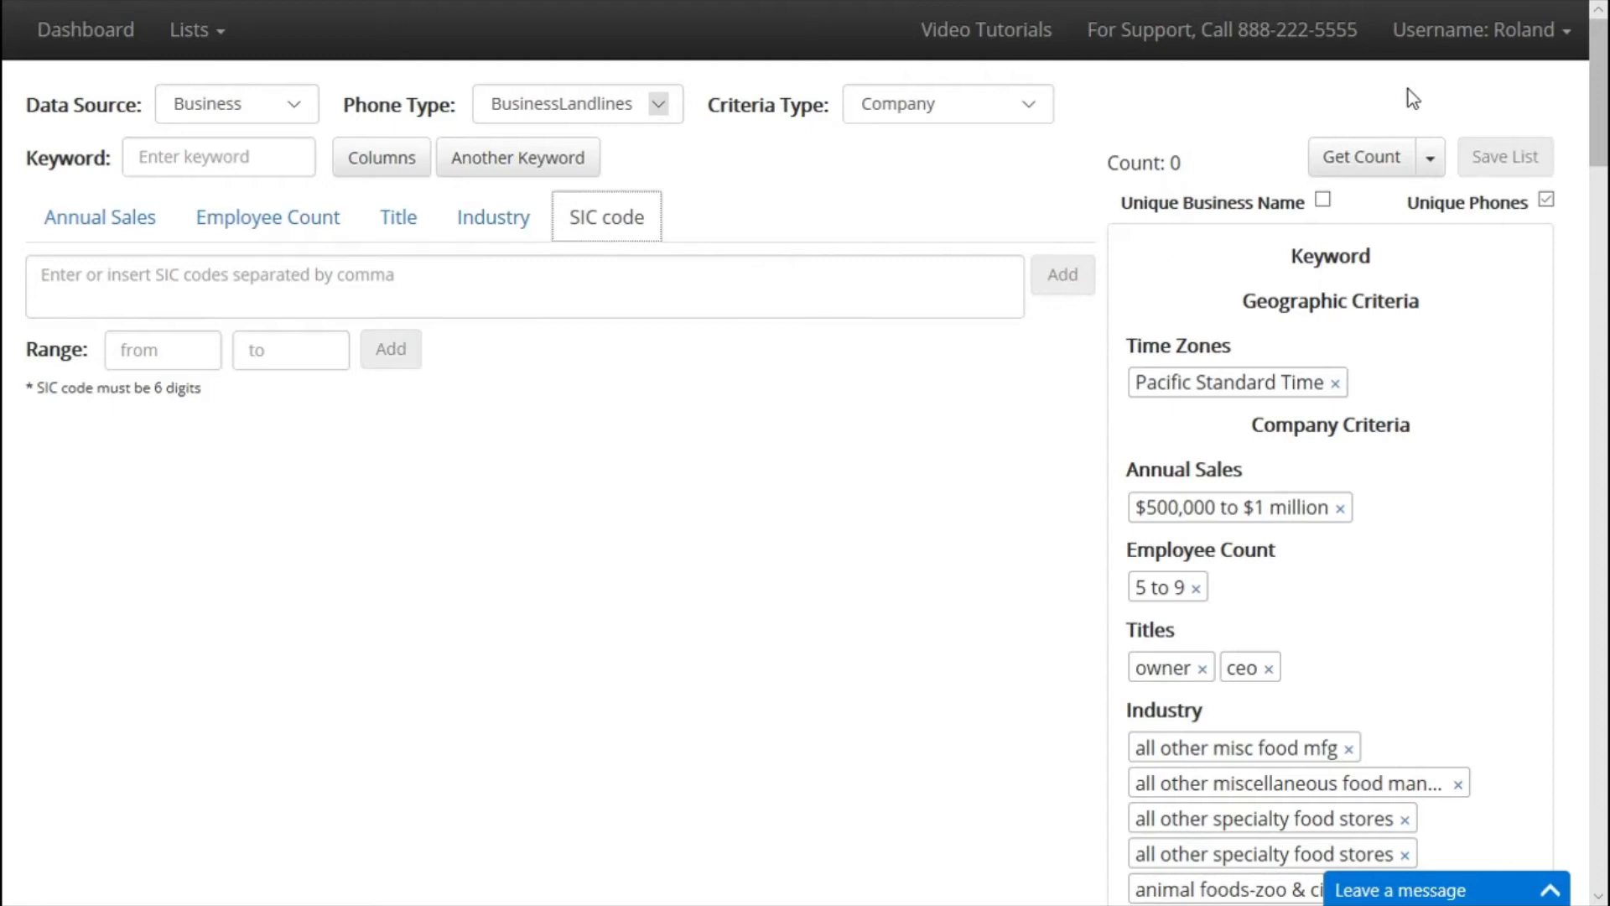
# Get the record count for the food-industry business criteria.
pyautogui.scroll(-2, 1233, 297)
pyautogui.click(1353, 31)
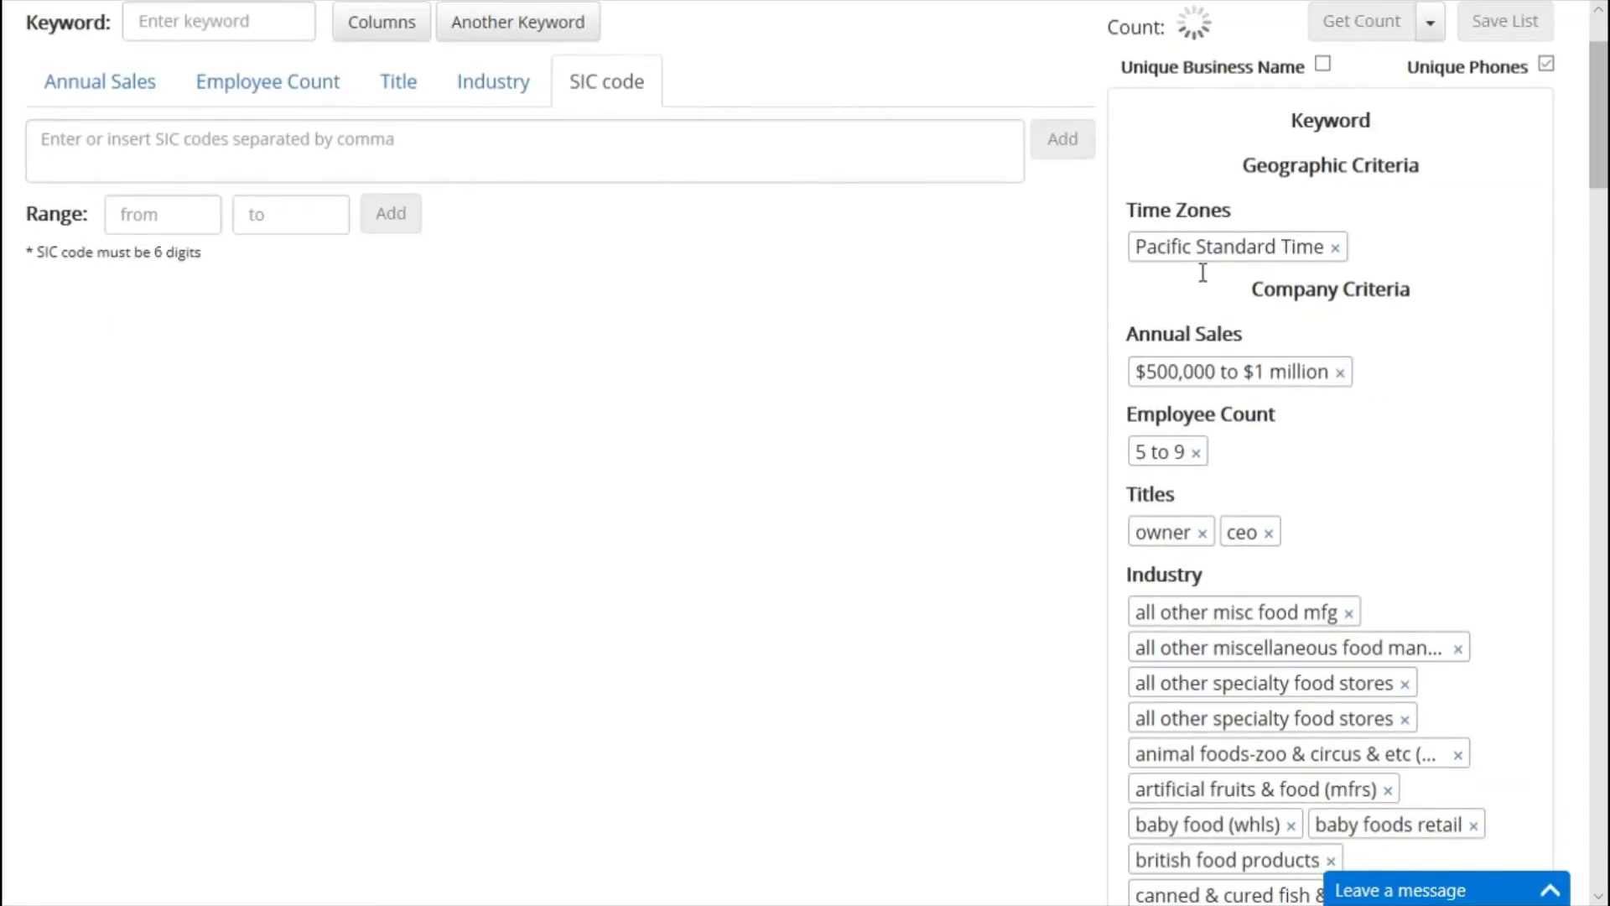
pyautogui.scroll(2, 854, 379)
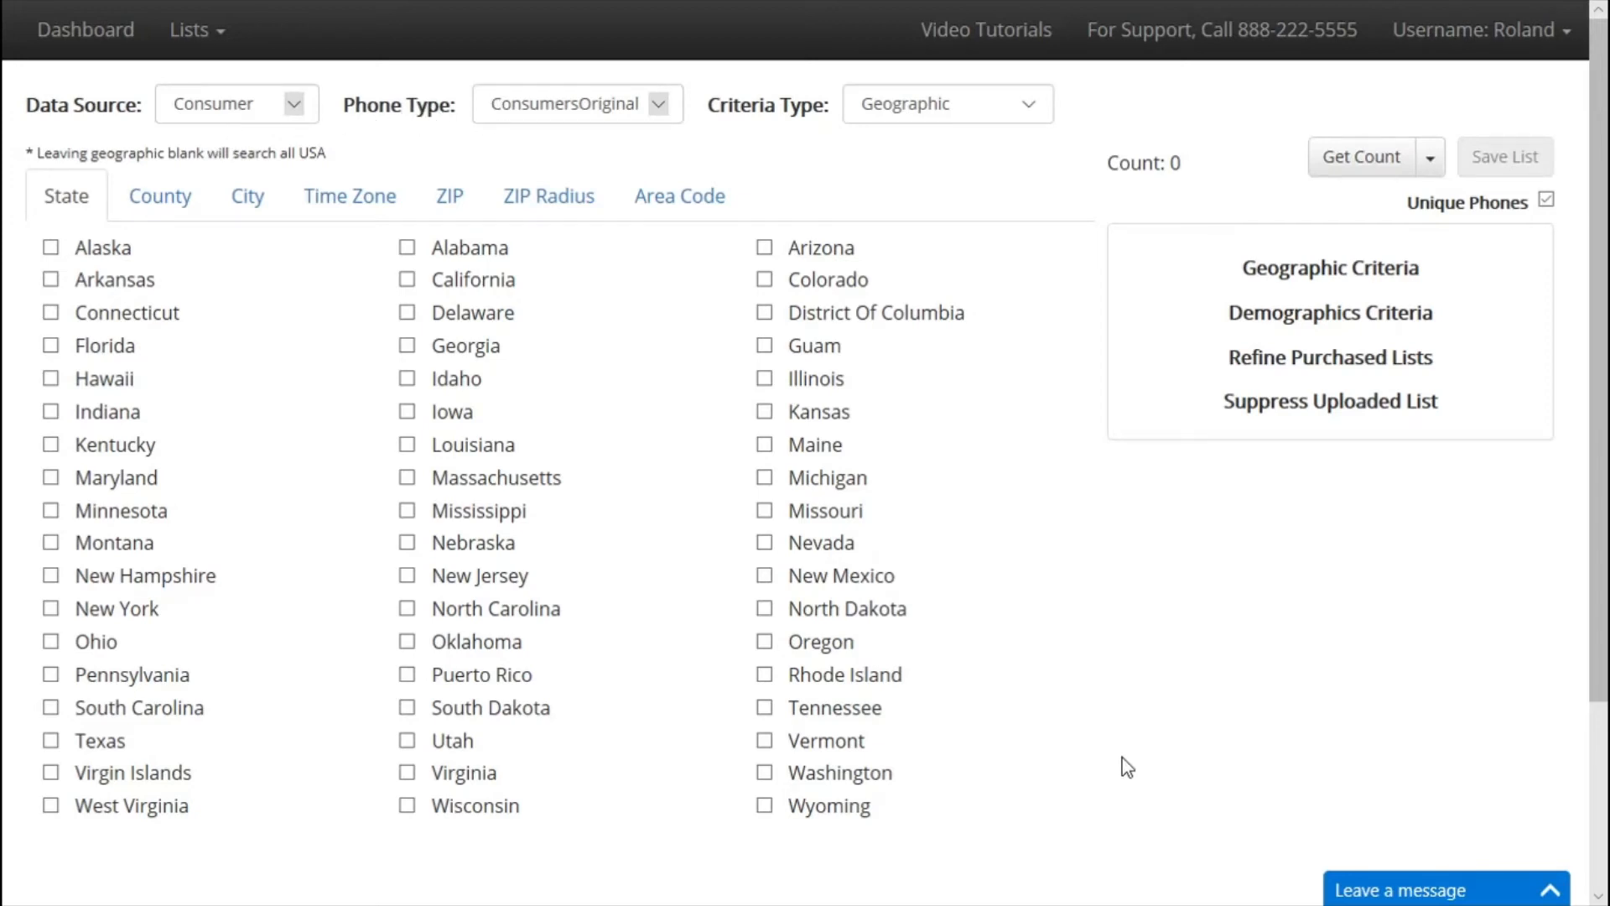
# Set the phone type to ConsumersLandline, then change it to ConsumersMobile.
pyautogui.click(592, 112)
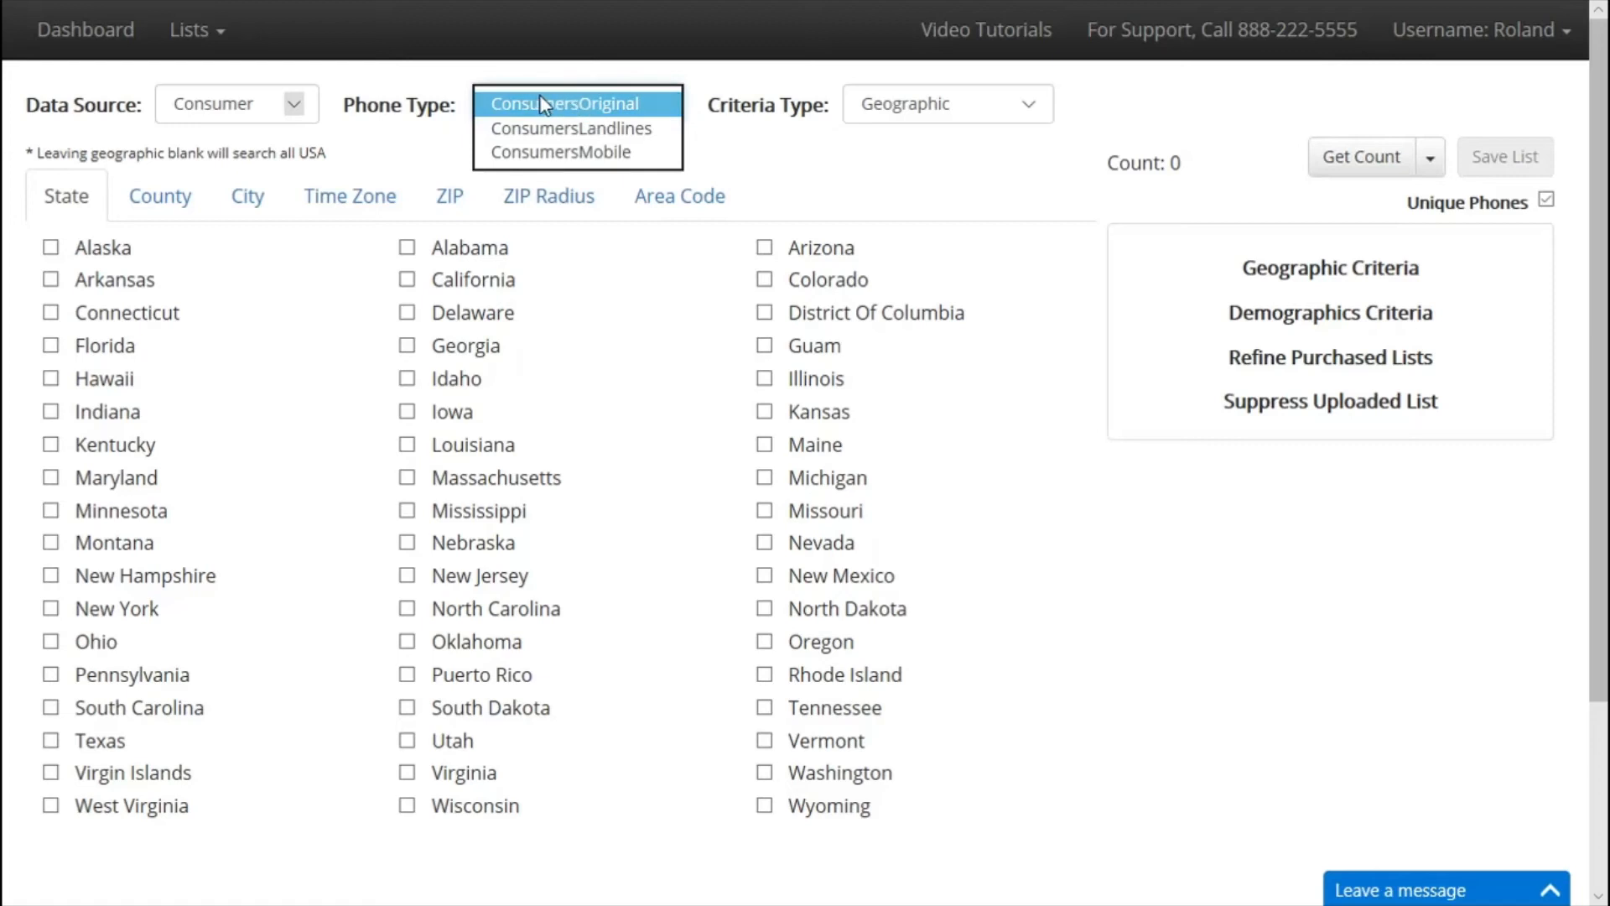
pyautogui.click(640, 130)
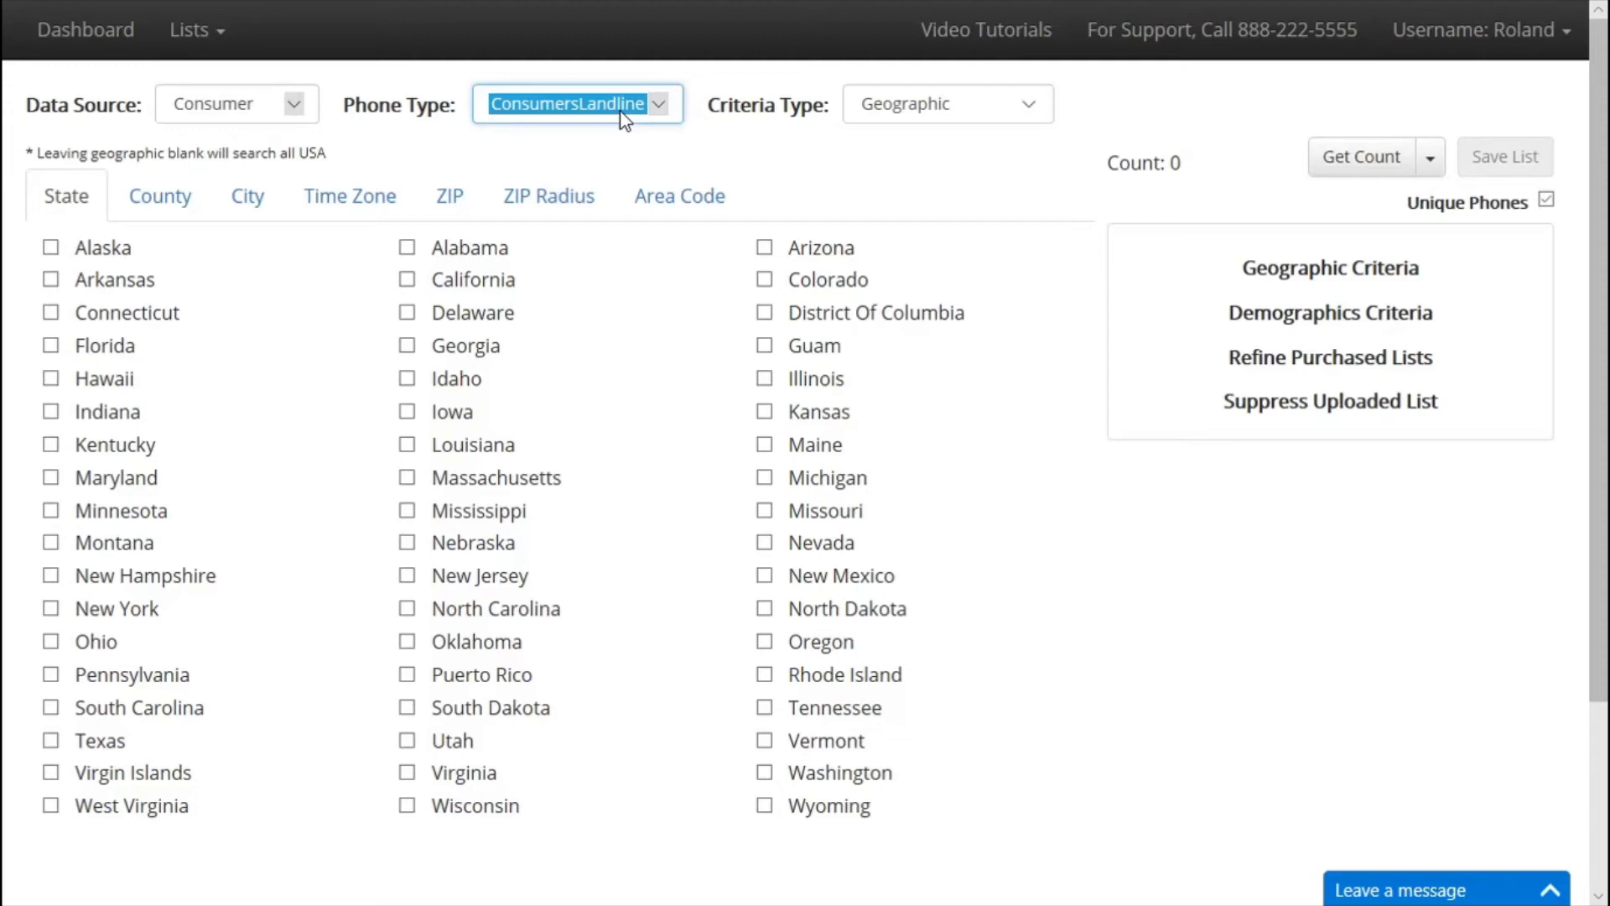
pyautogui.click(620, 112)
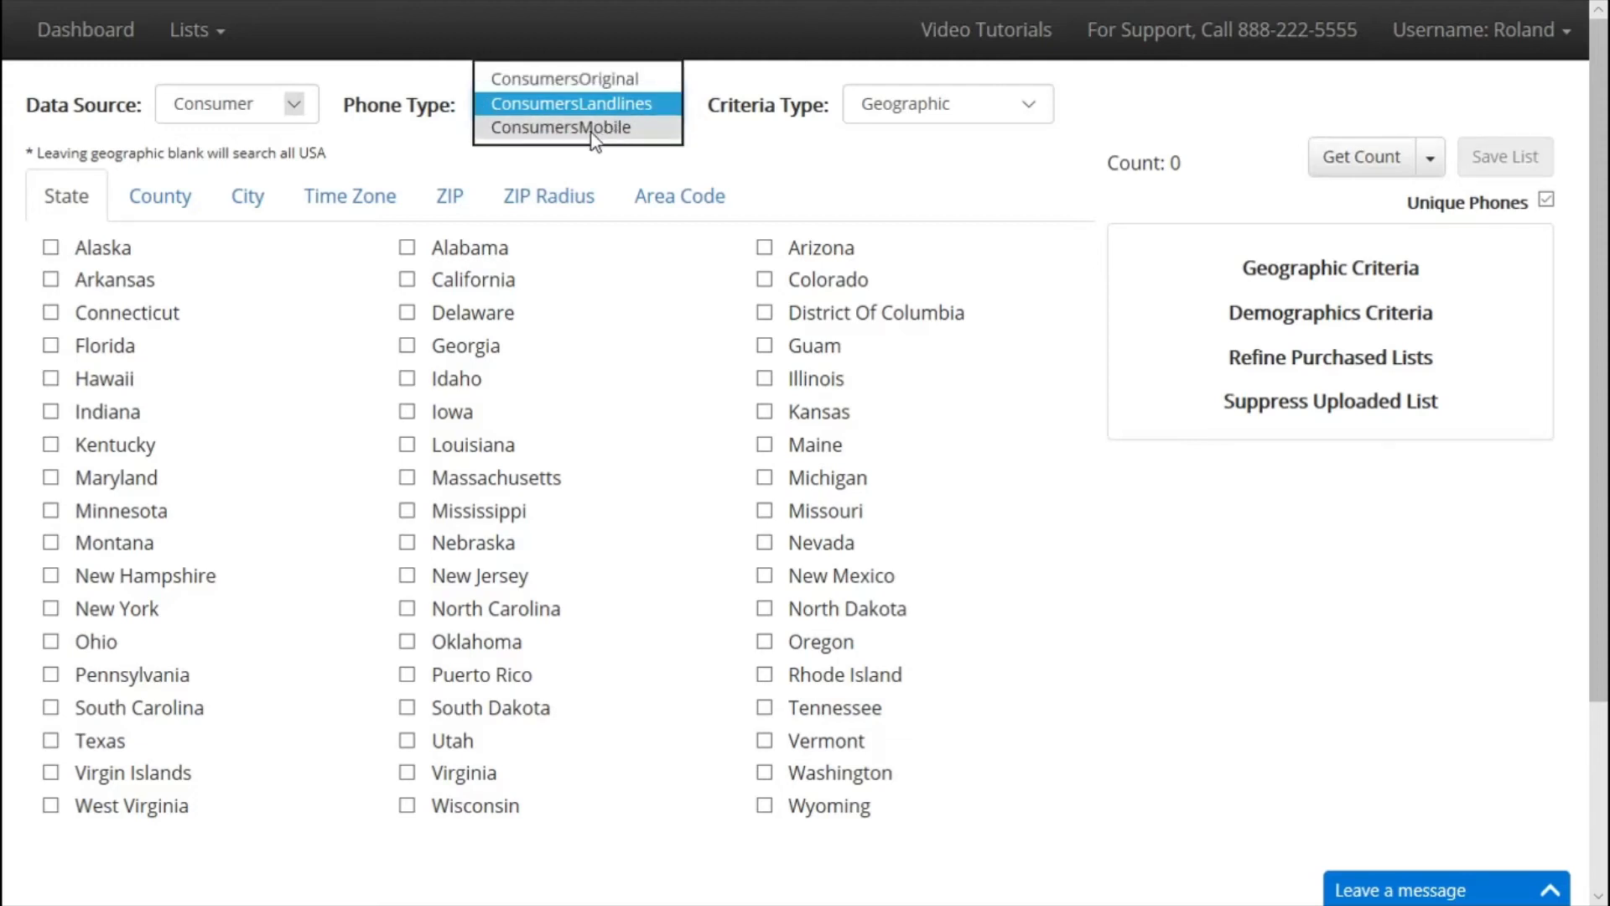
pyautogui.click(601, 134)
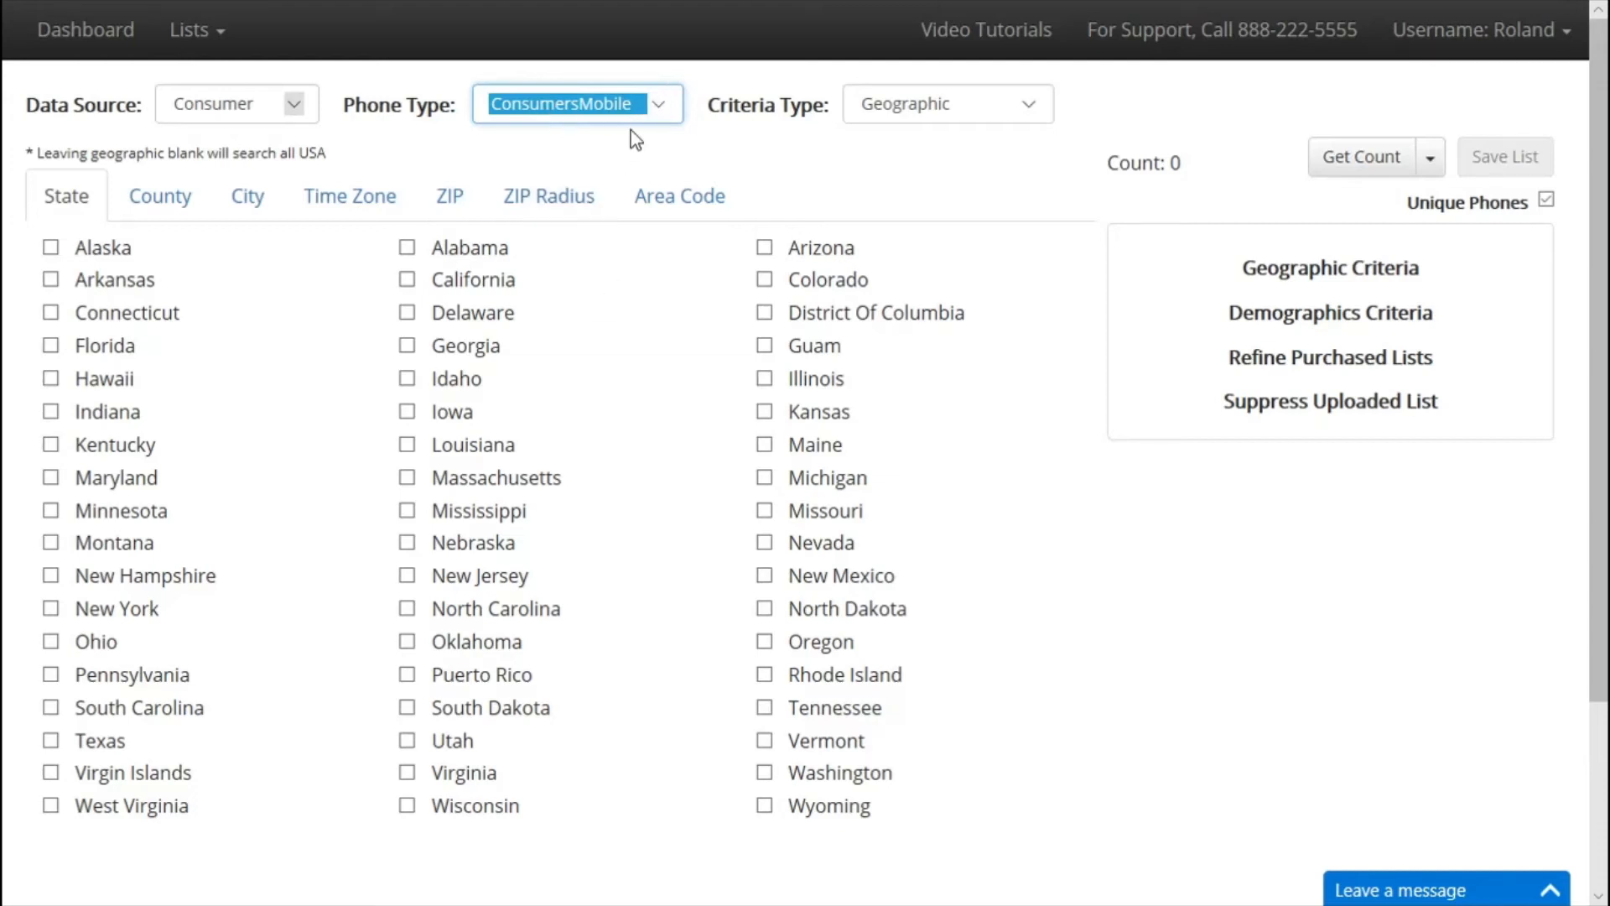
# Switch the data source to Business and set the phone type to BusinessMobile.
pyautogui.click(270, 110)
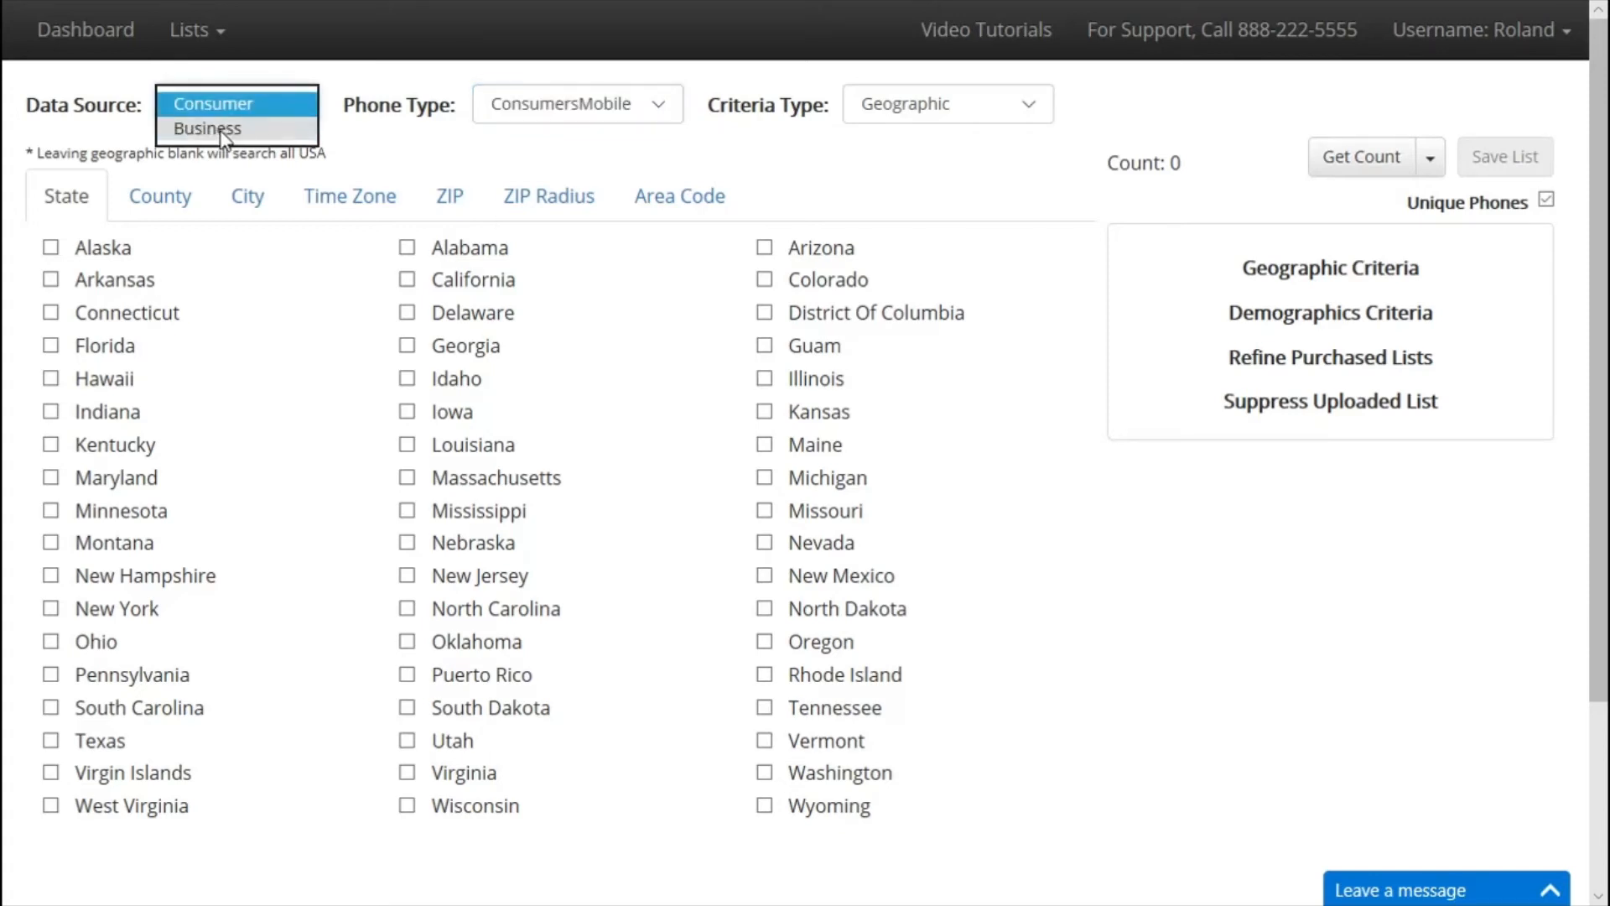
pyautogui.click(211, 128)
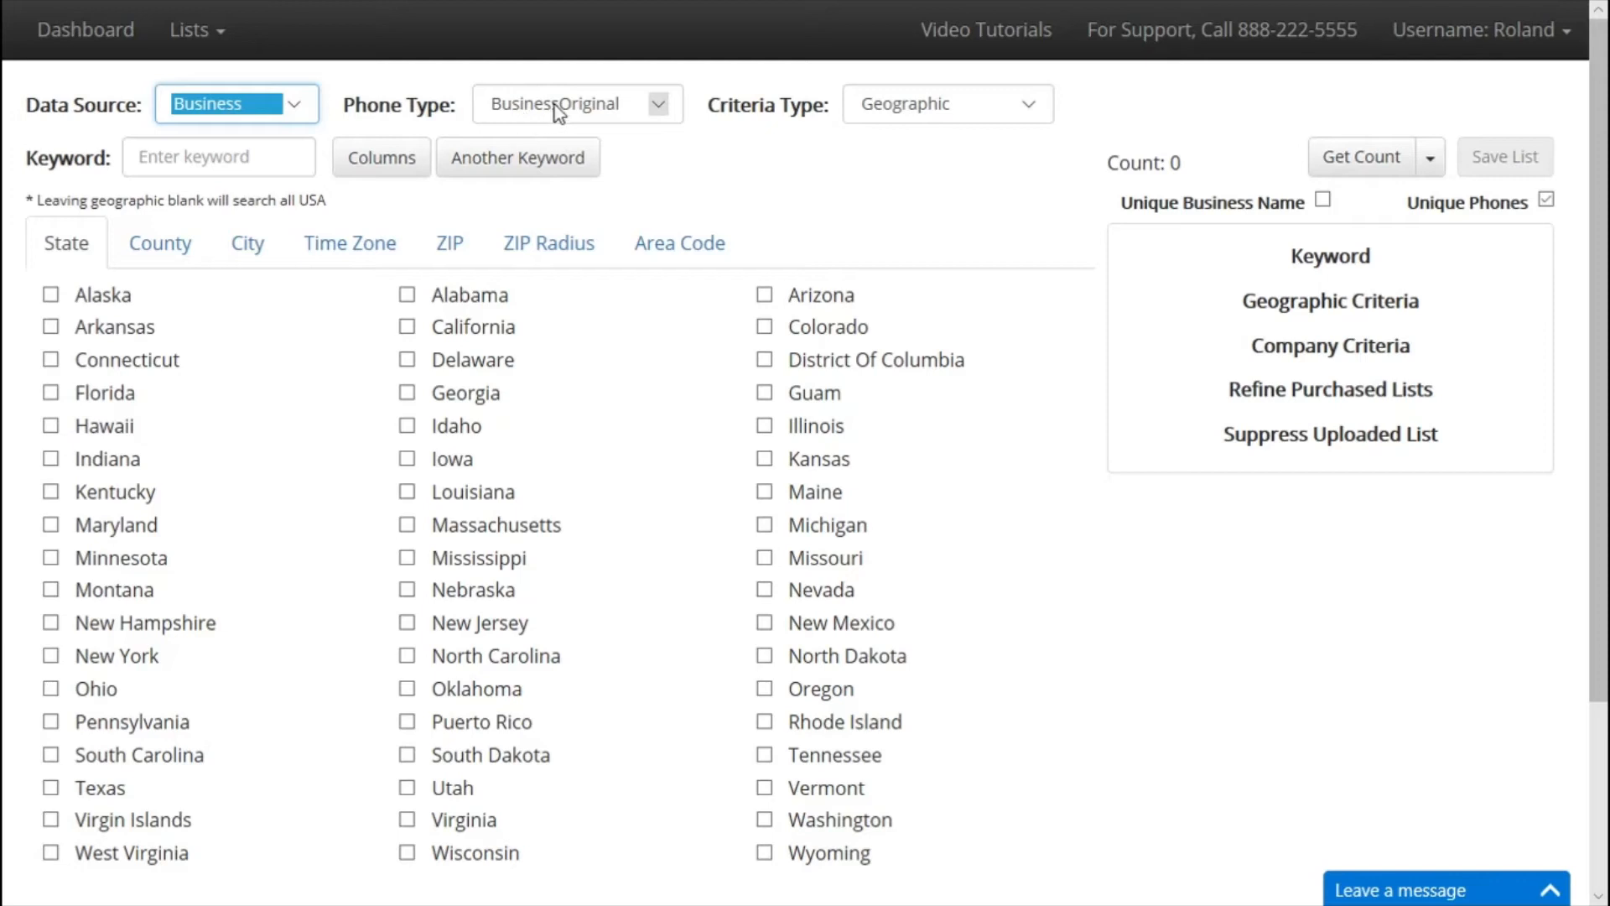
pyautogui.click(577, 114)
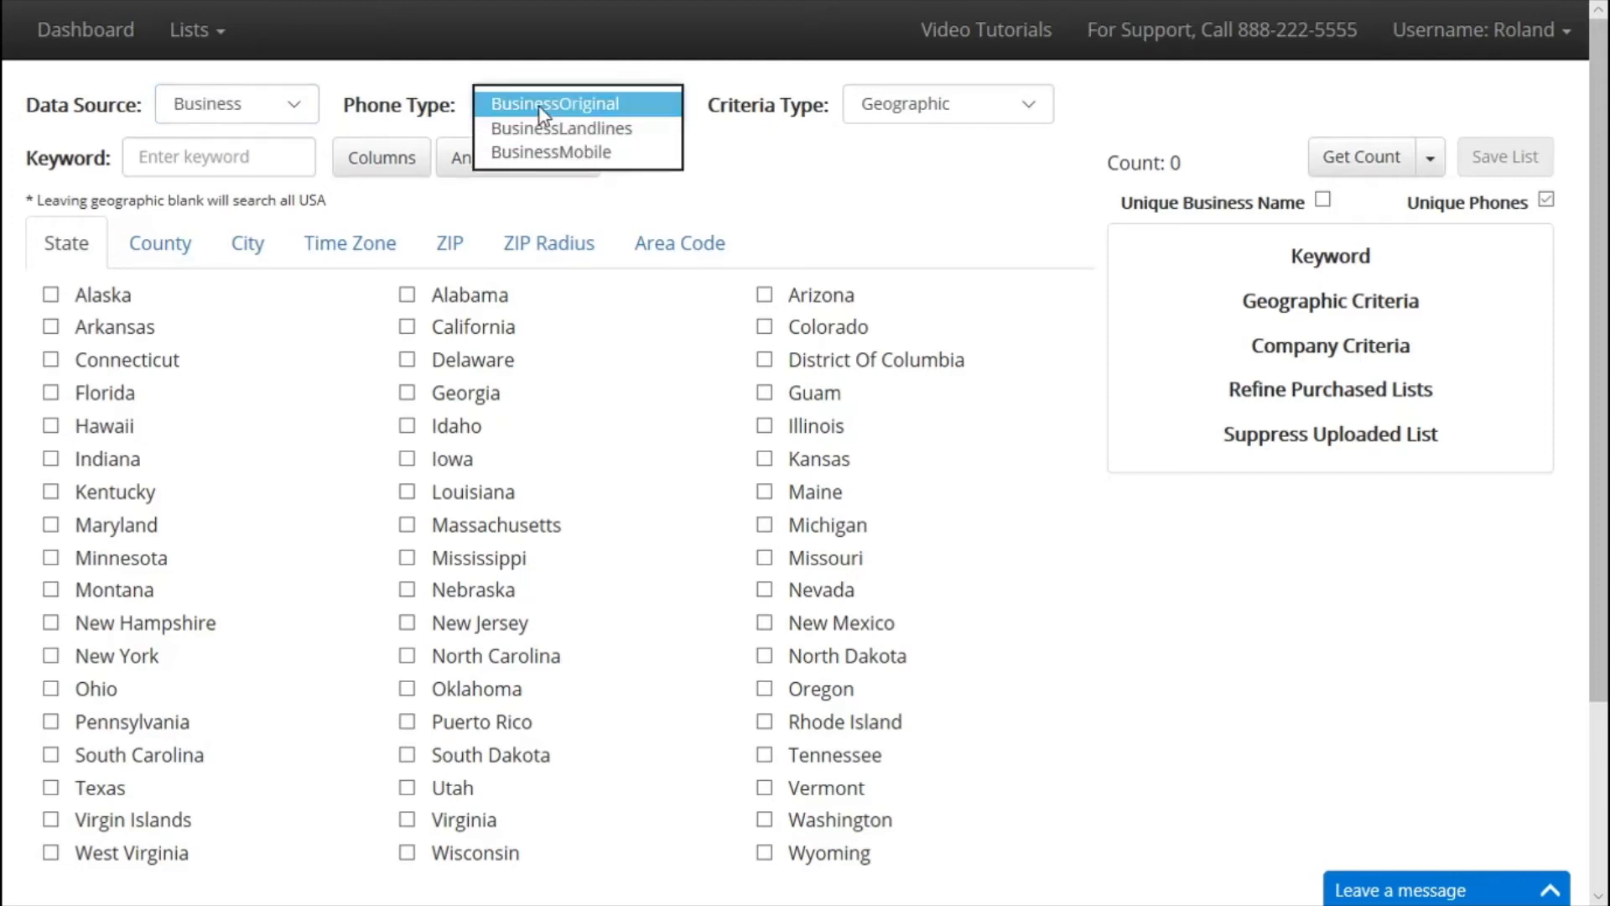
pyautogui.click(610, 129)
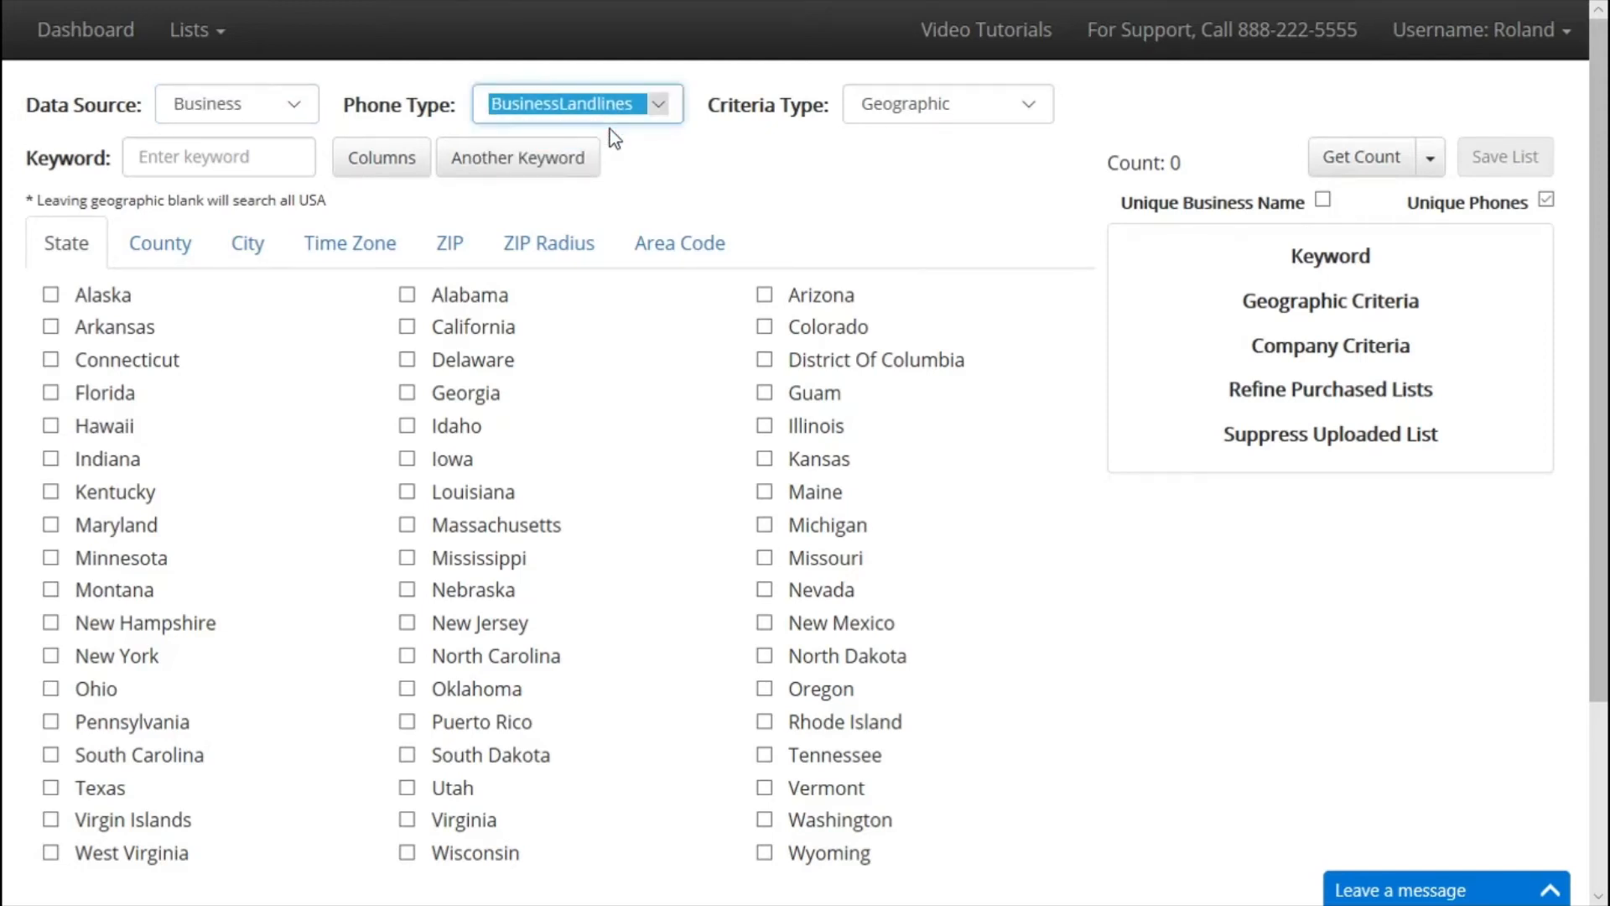
pyautogui.click(597, 113)
pyautogui.click(586, 130)
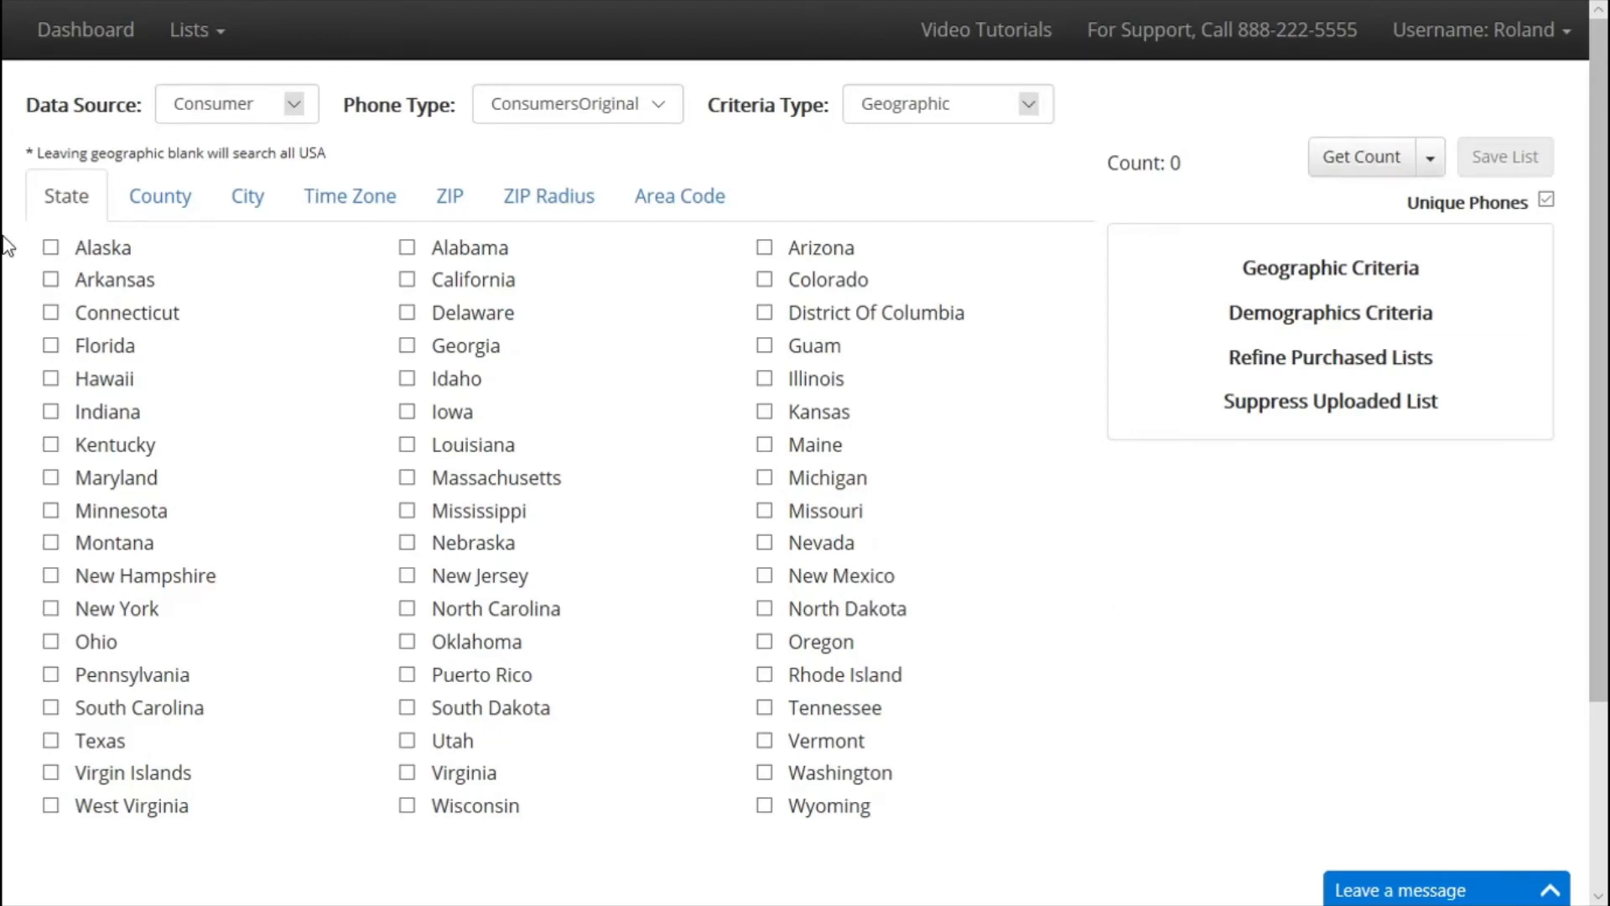
# Change the data source to Business, then to Directory.
pyautogui.click(256, 112)
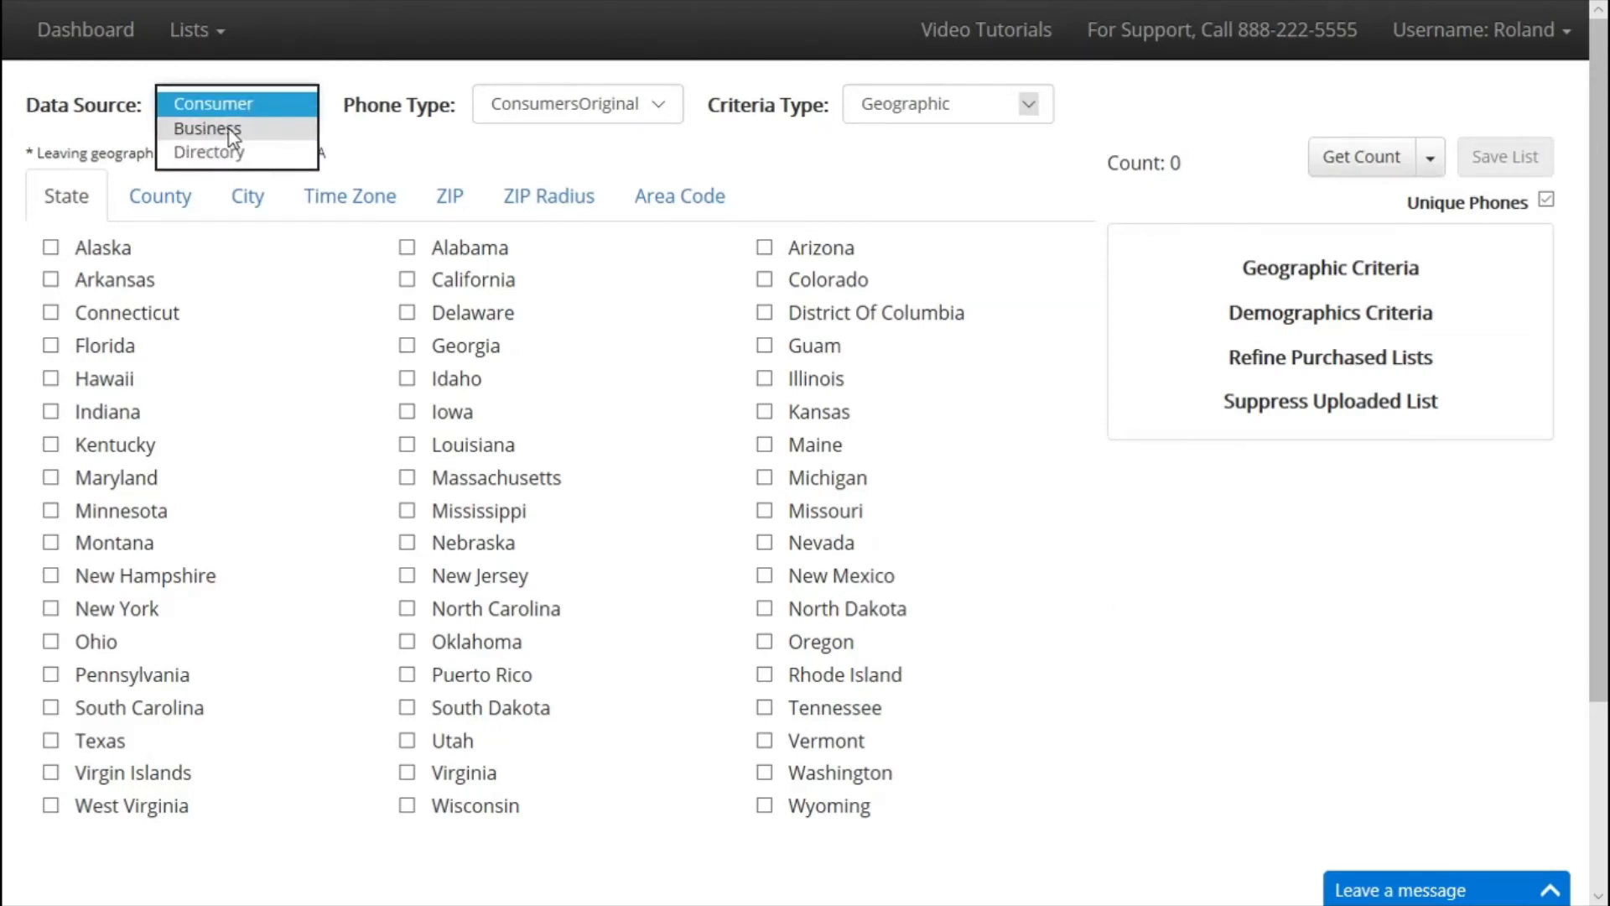
pyautogui.click(229, 130)
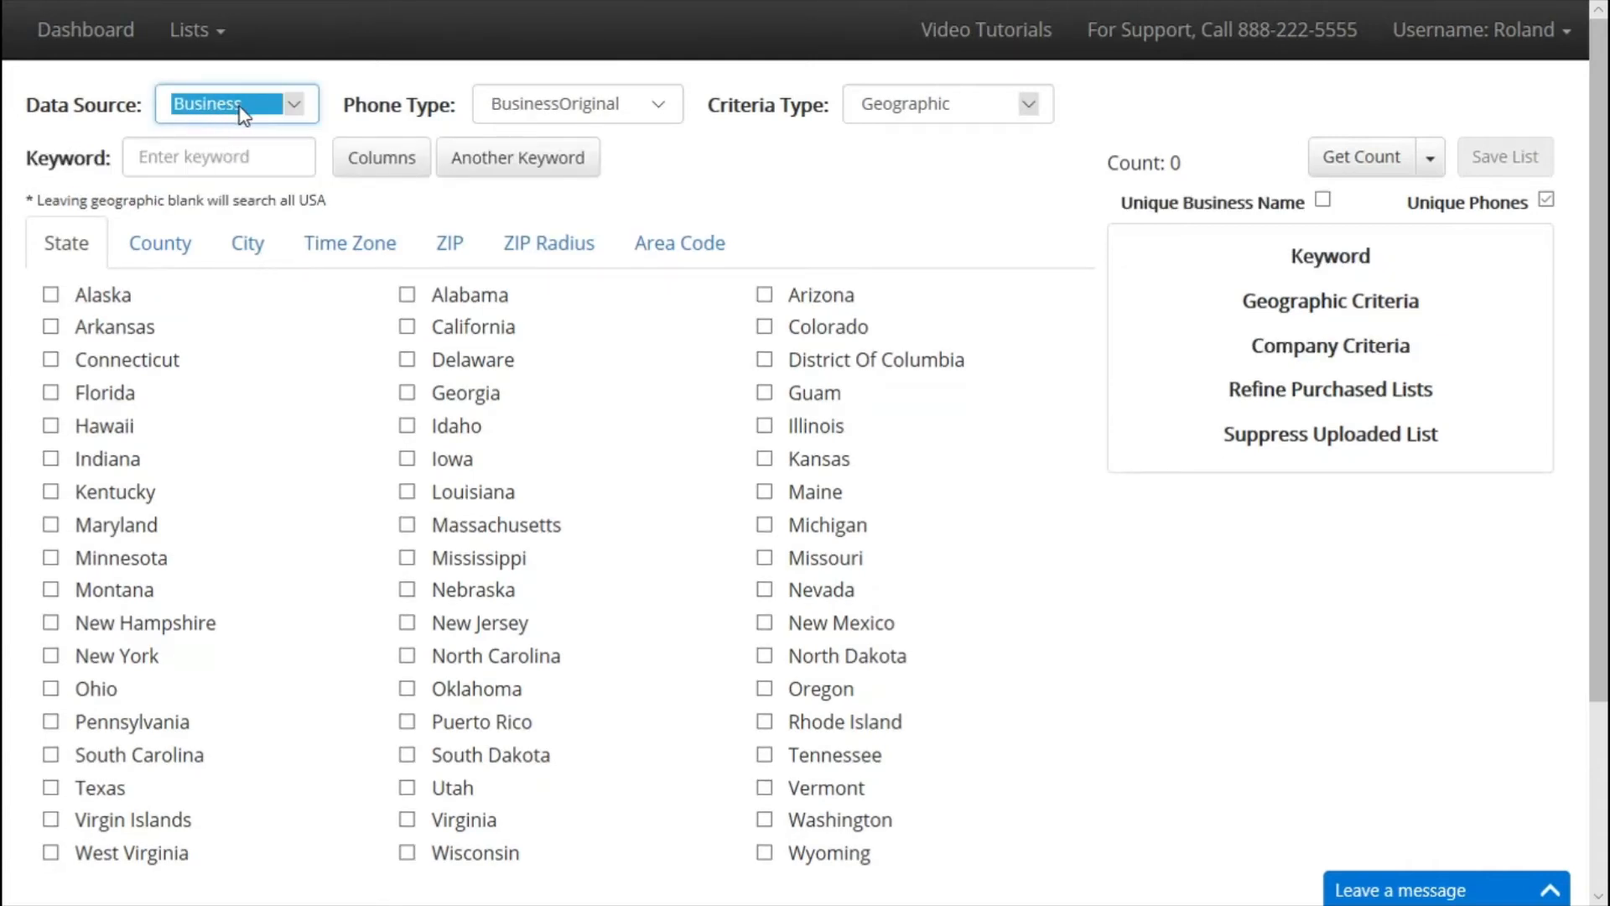
pyautogui.click(243, 114)
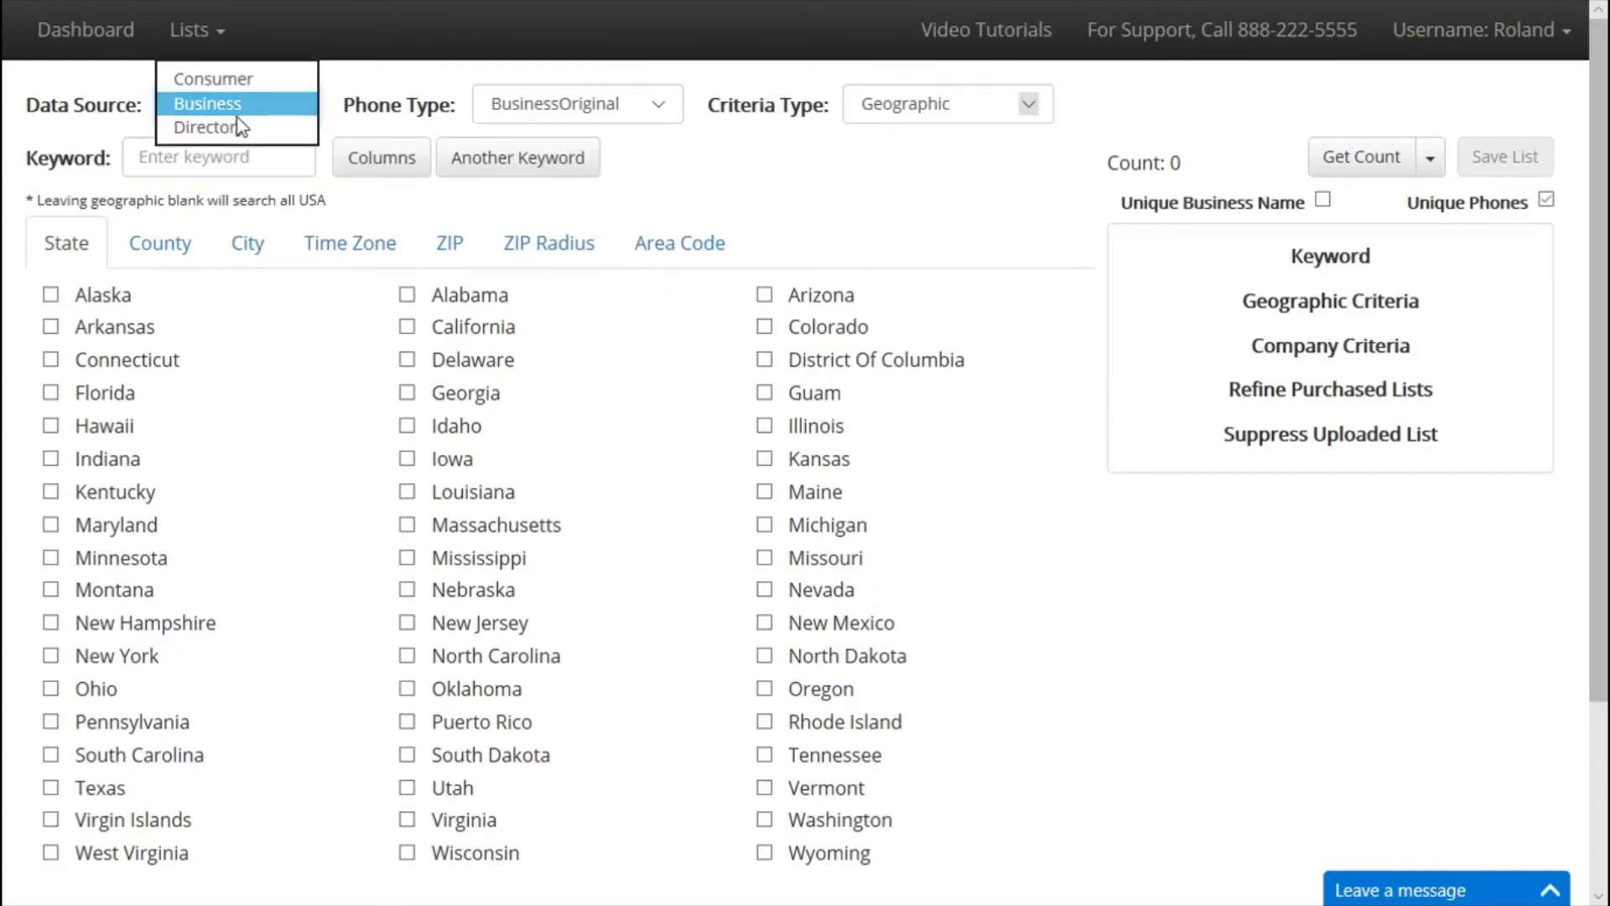
pyautogui.click(230, 131)
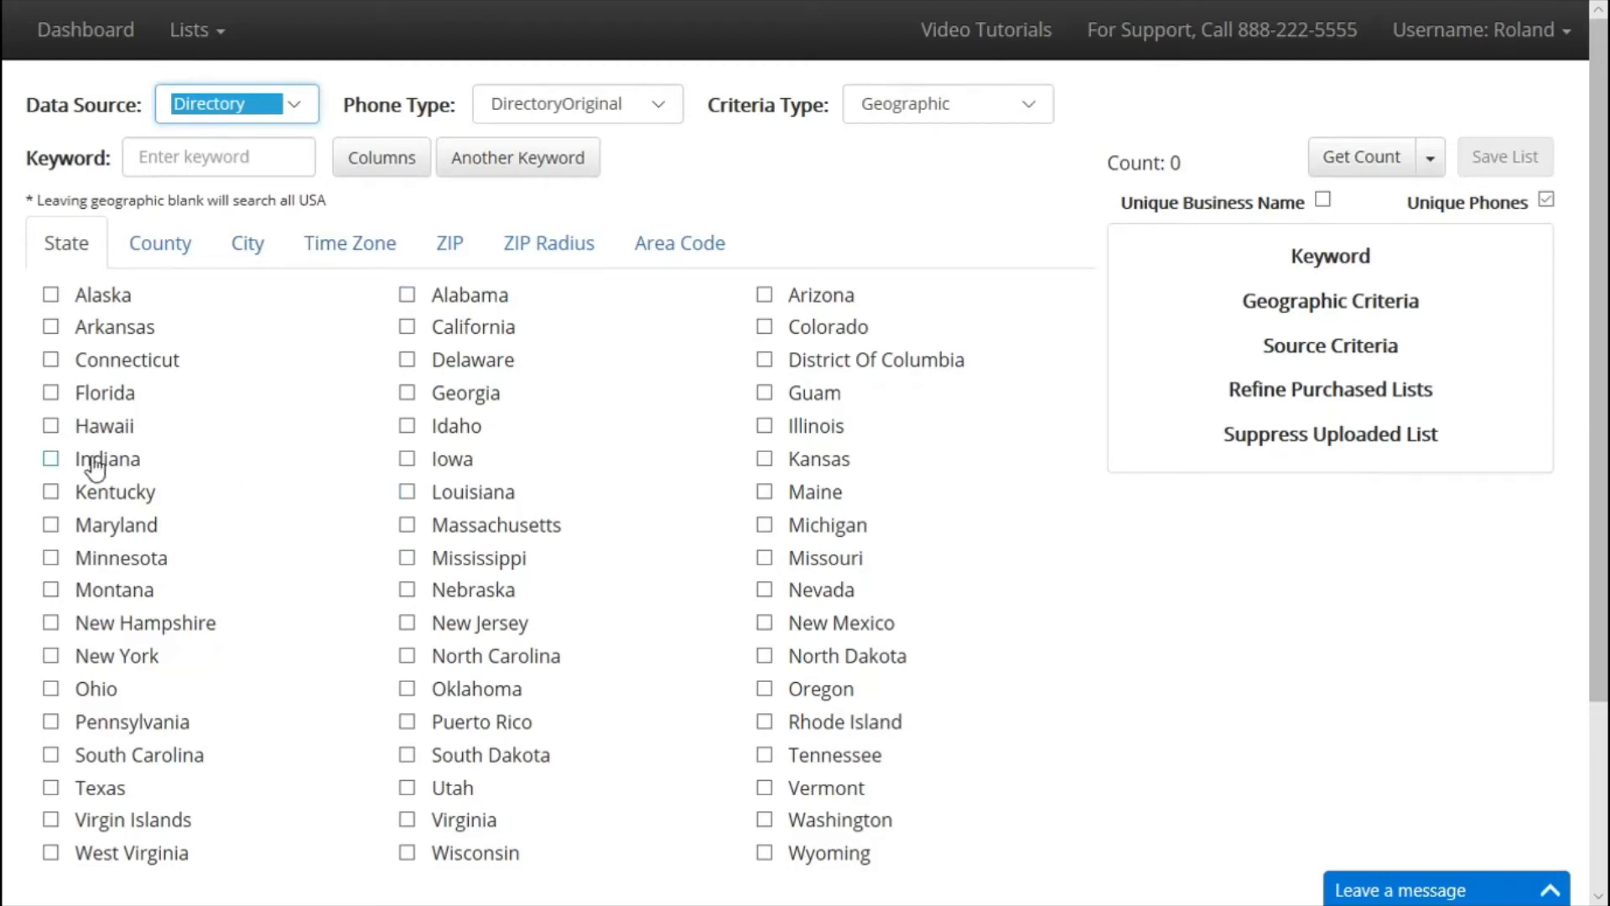
# Add Florida as the state and set the phone type to DirectoryMobile.
pyautogui.click(51, 392)
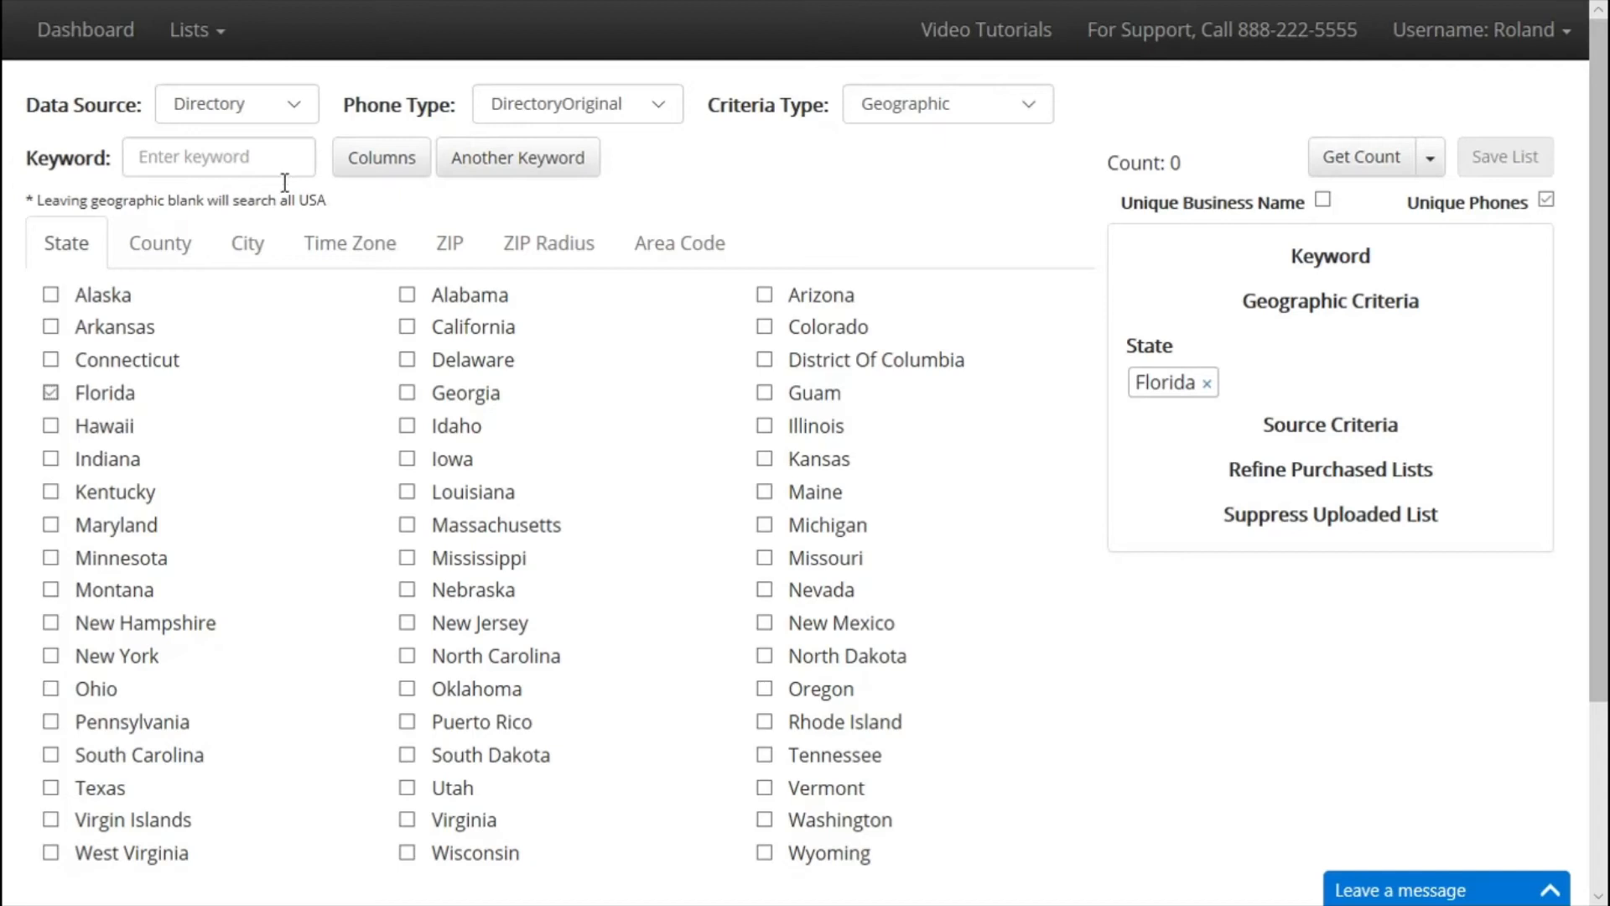
pyautogui.click(534, 106)
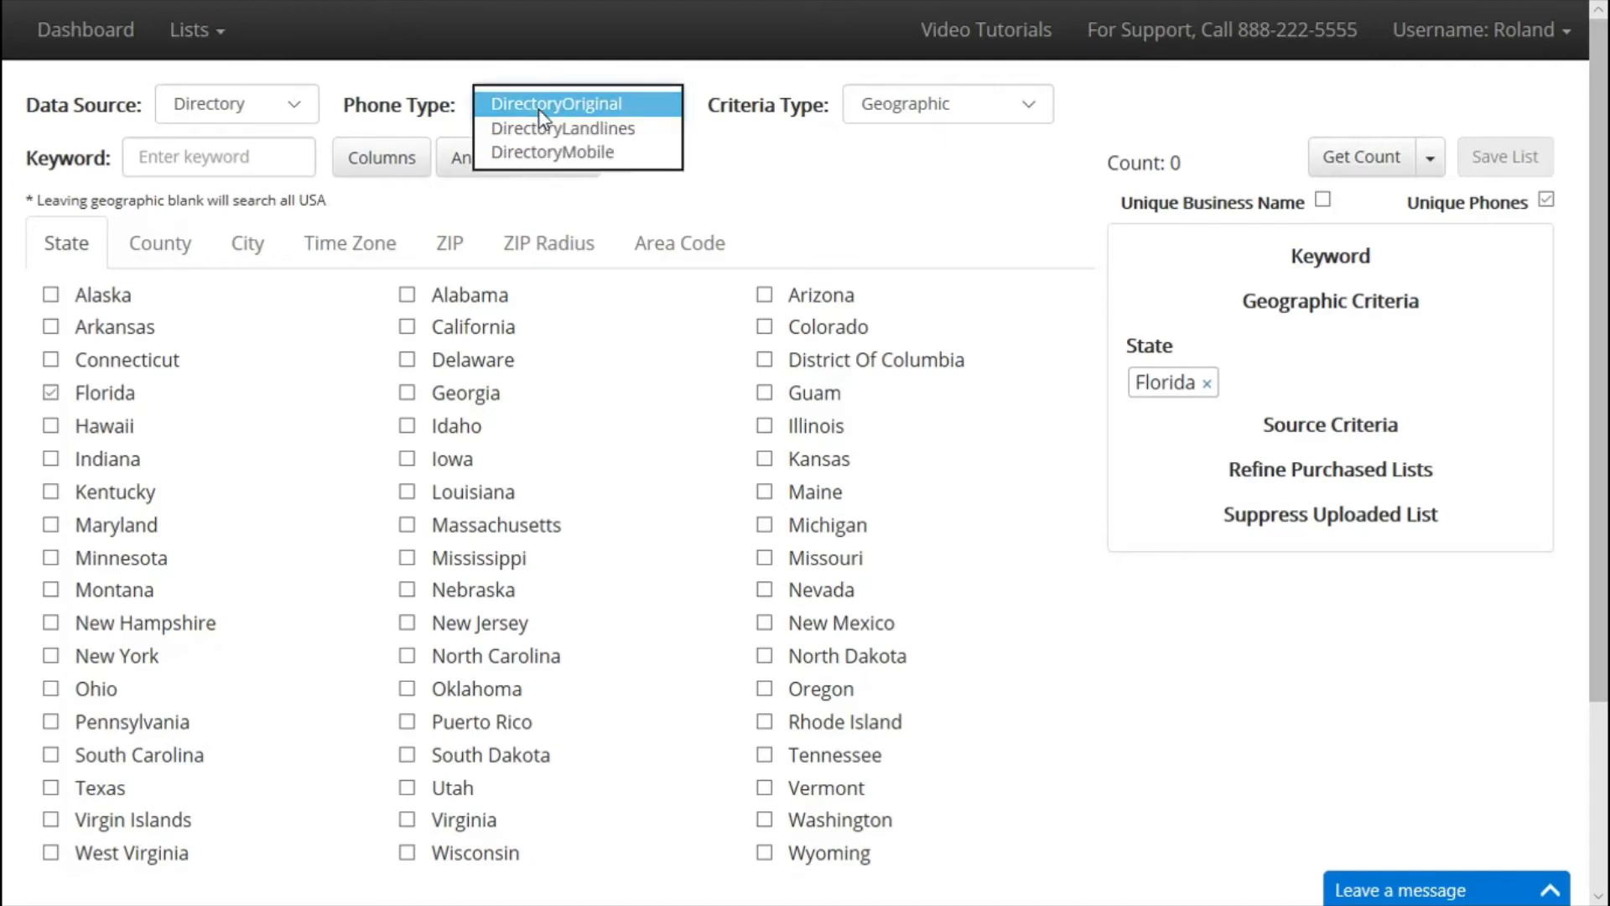
pyautogui.click(592, 153)
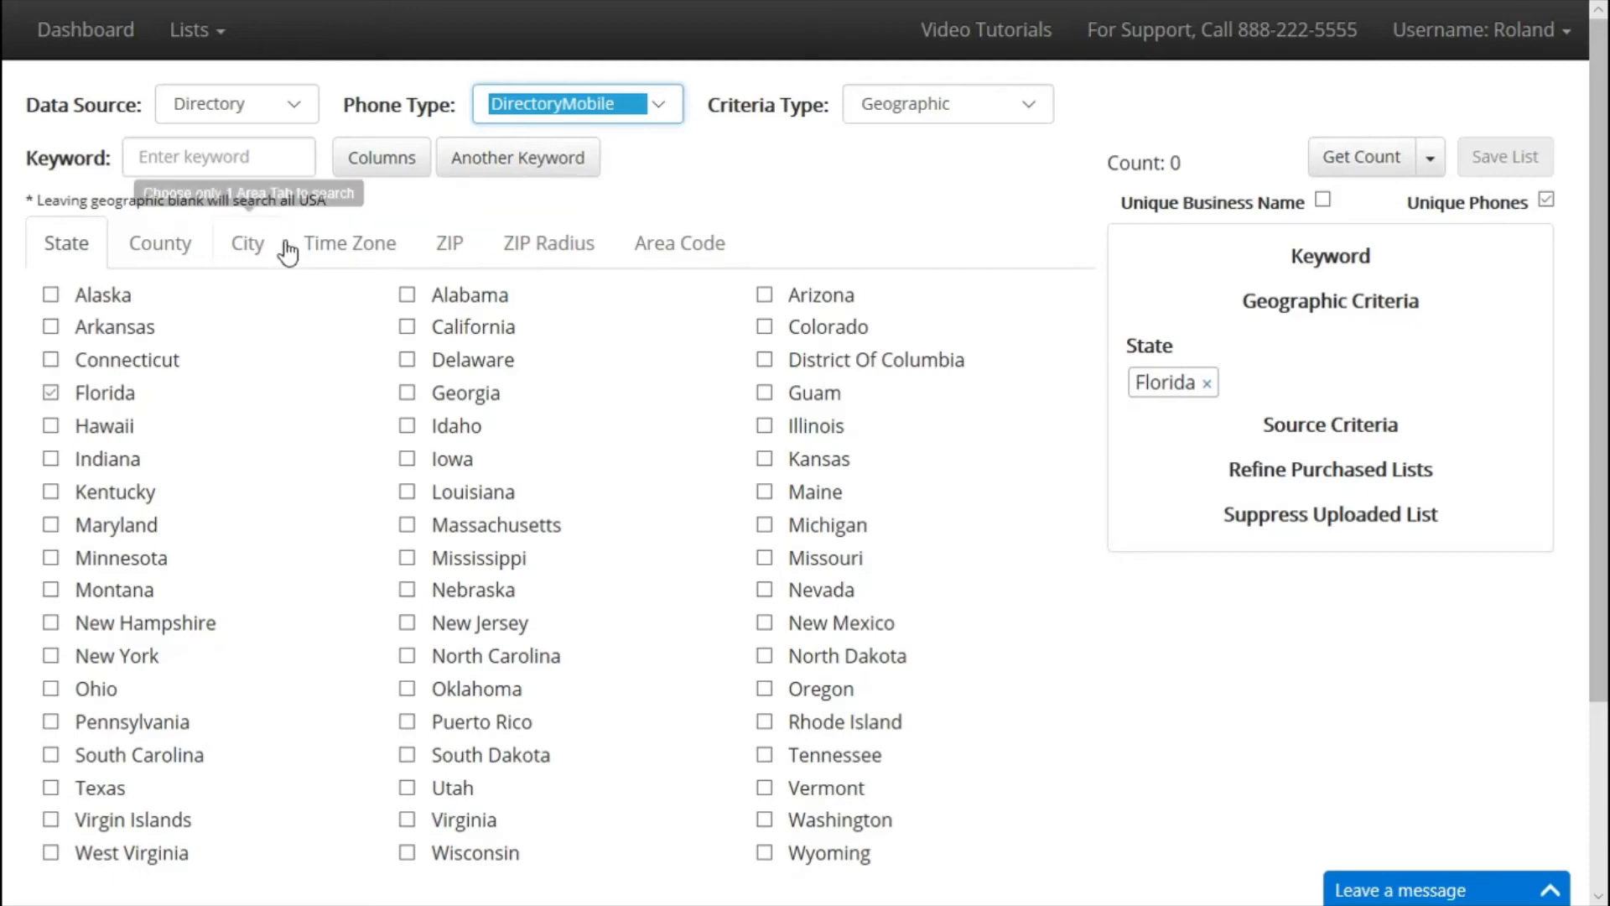
# Enter the keyword 'construction' in the Keyword field.
pyautogui.click(285, 163)
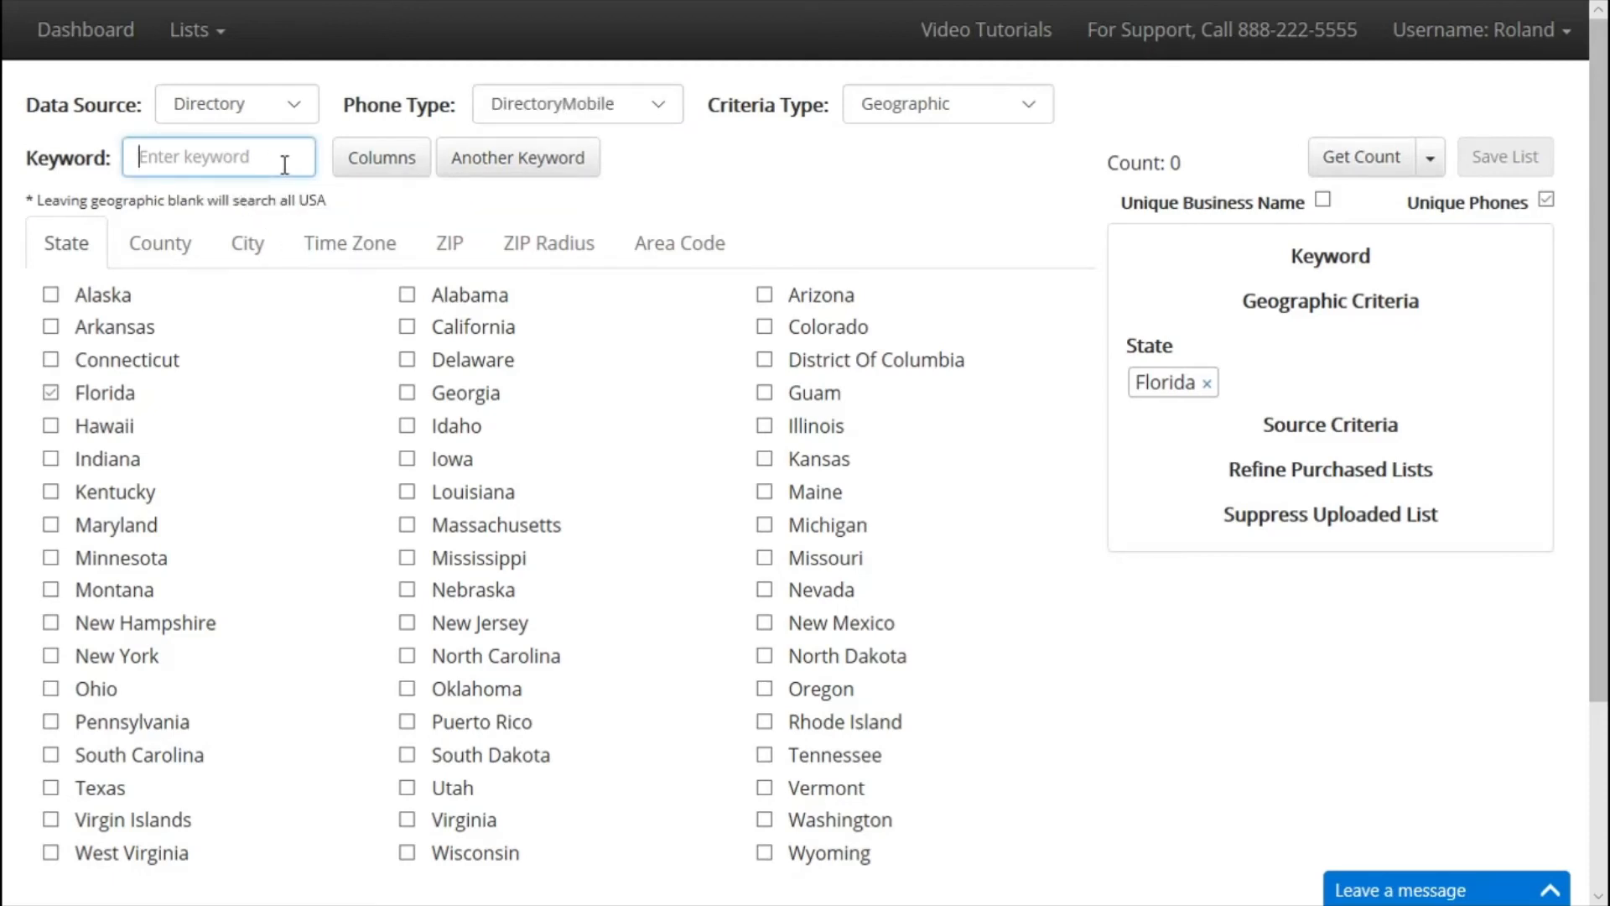
pyautogui.write('con')
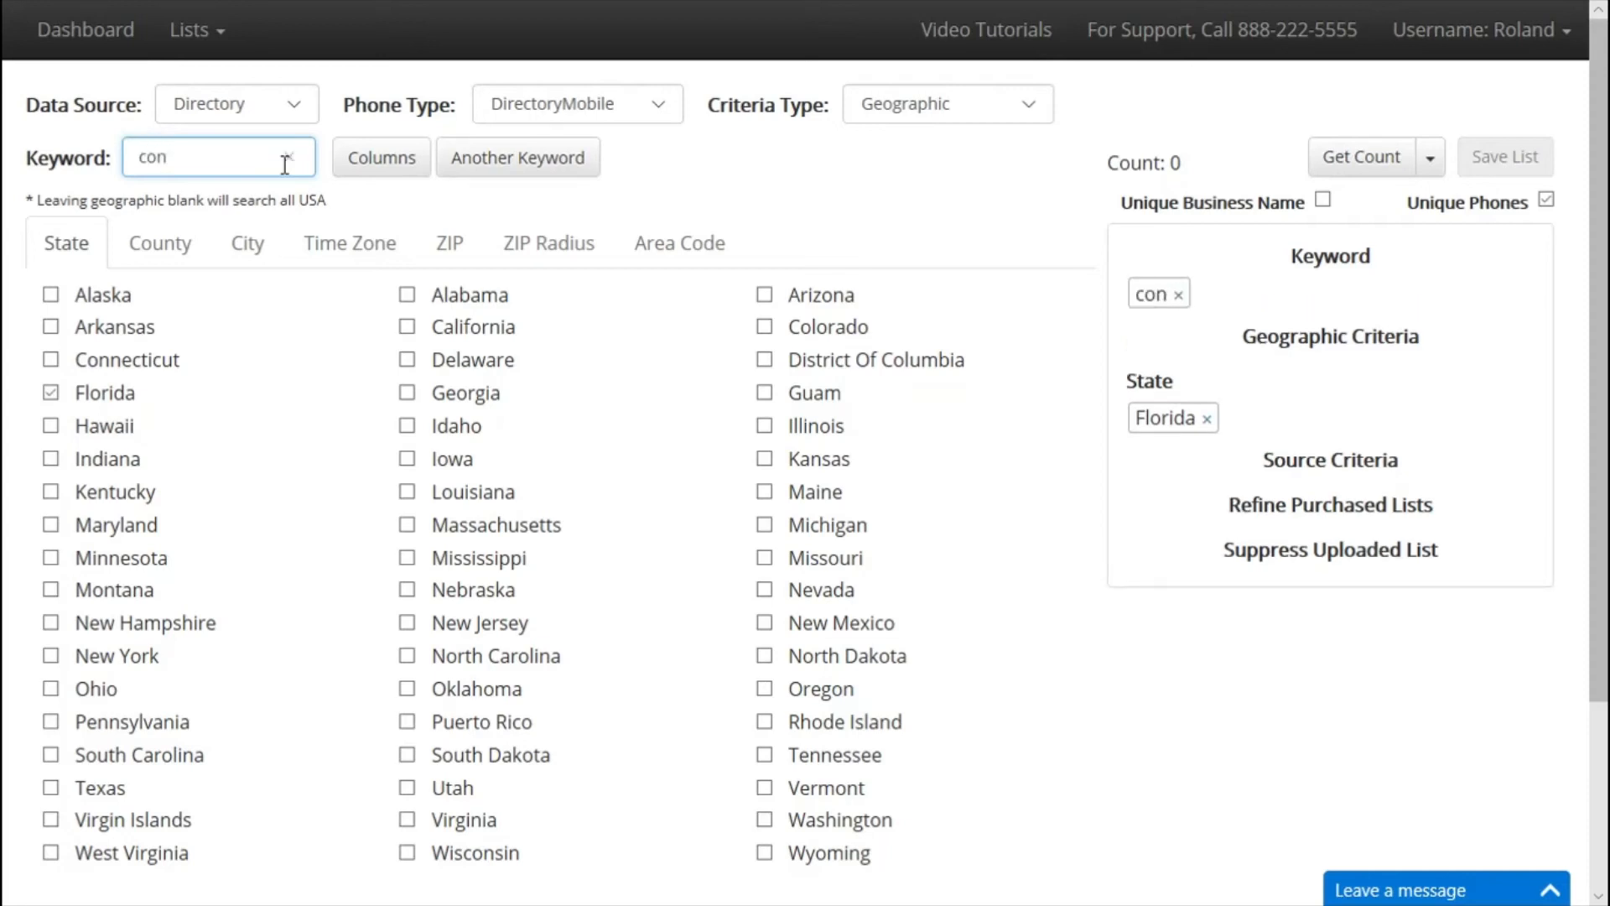
pyautogui.write('struc')
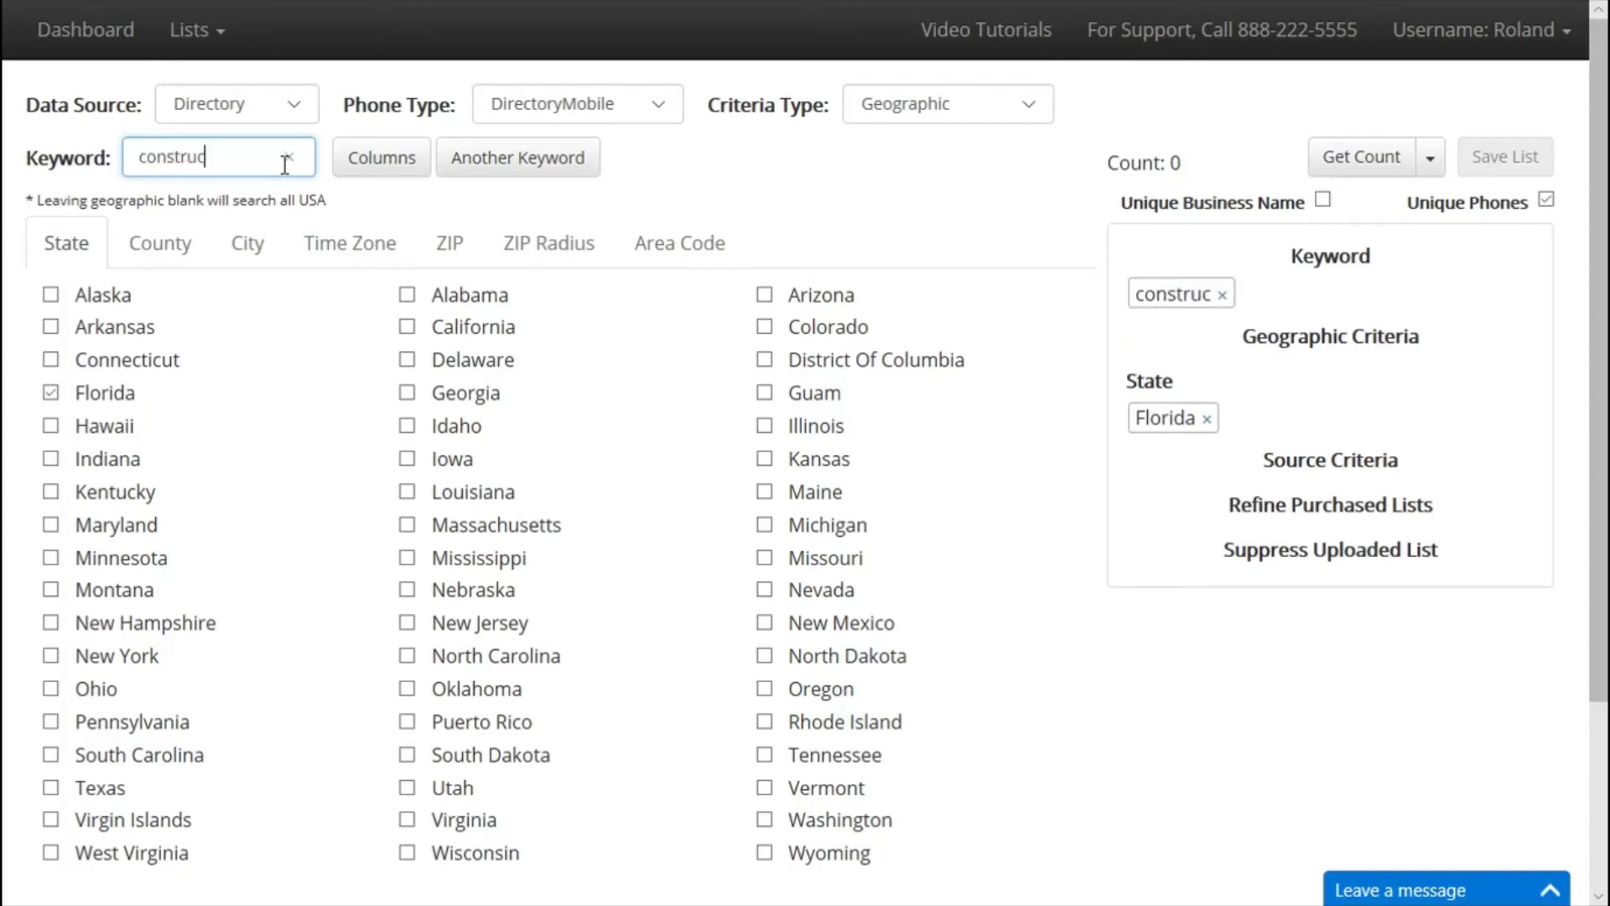
pyautogui.write('tion')
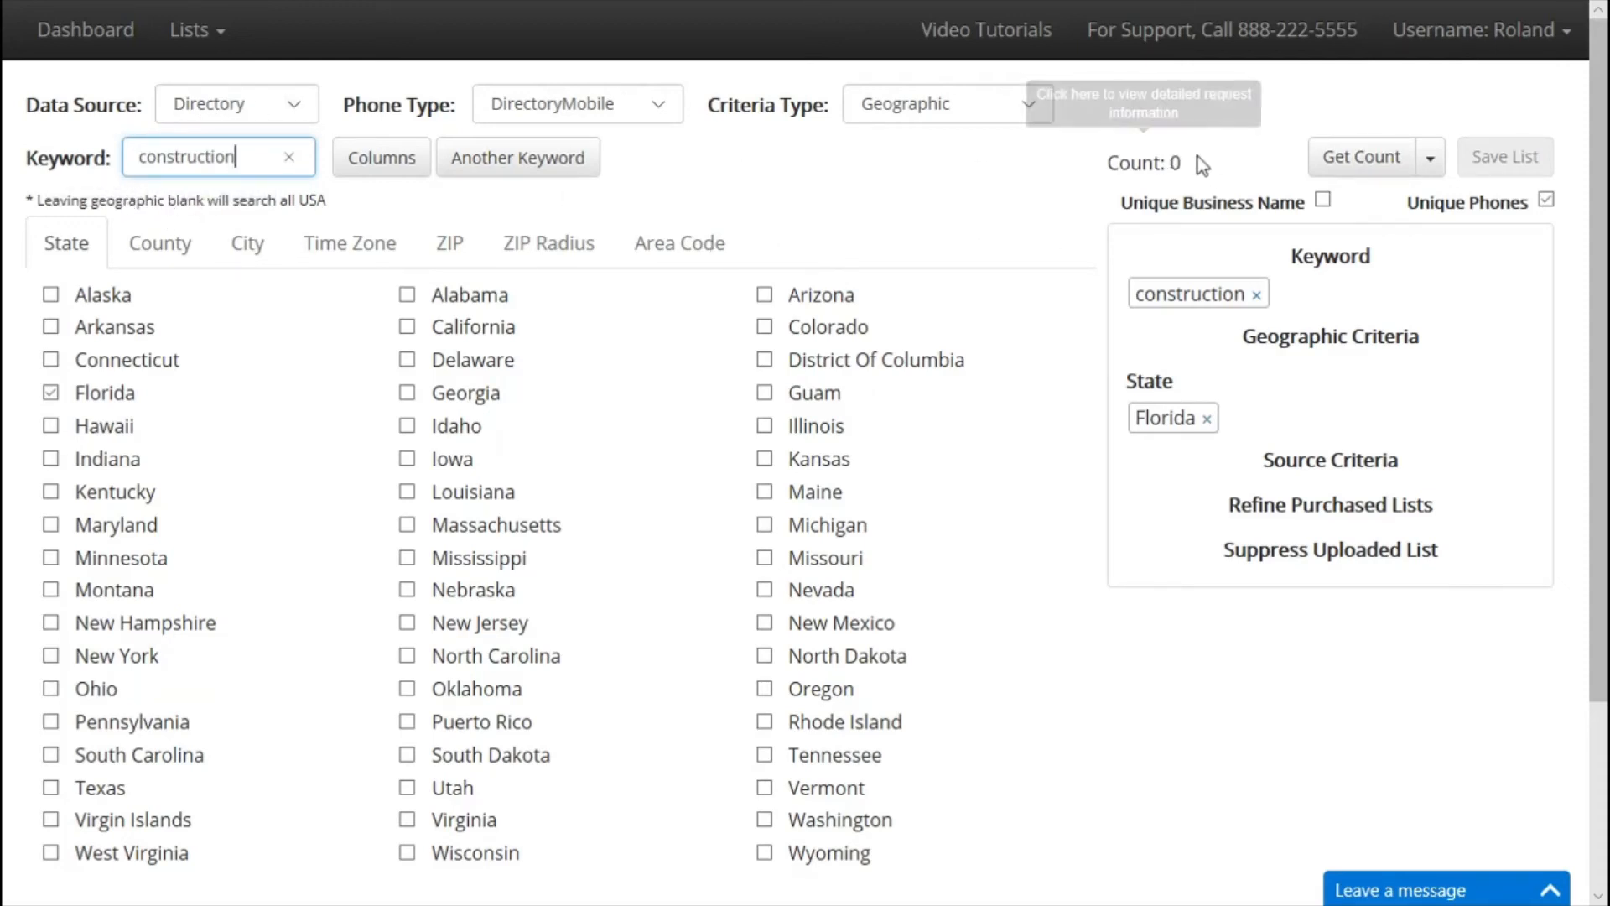
pyautogui.click(932, 110)
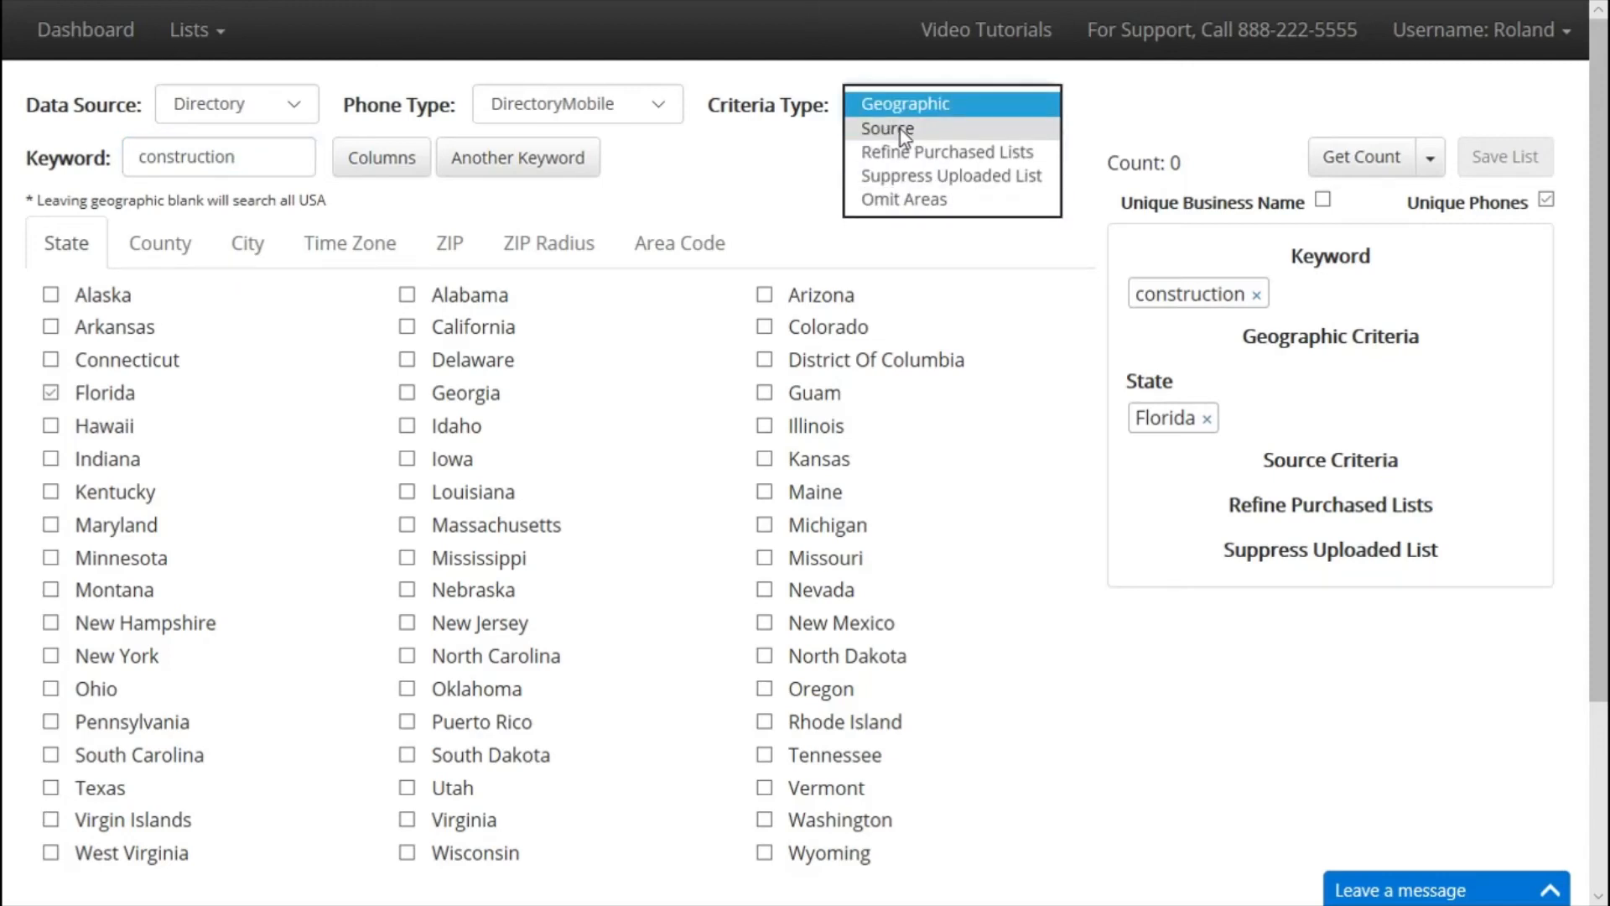
# Choose Source criteria, tick Facebook, Bing and Google, and get the record count.
pyautogui.click(899, 129)
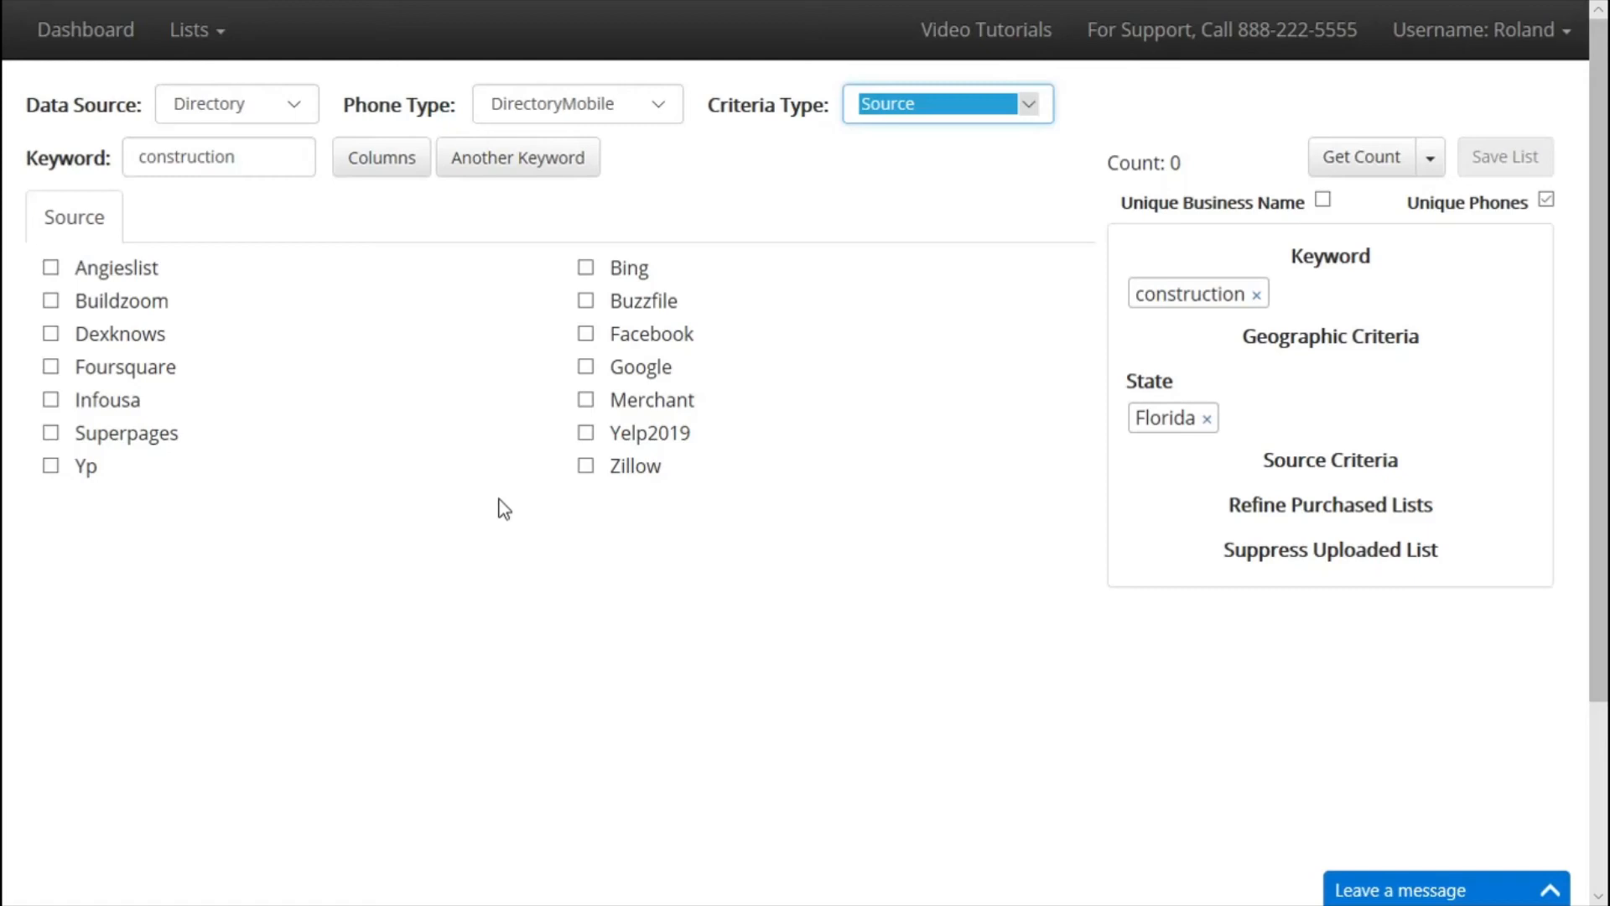
pyautogui.click(586, 334)
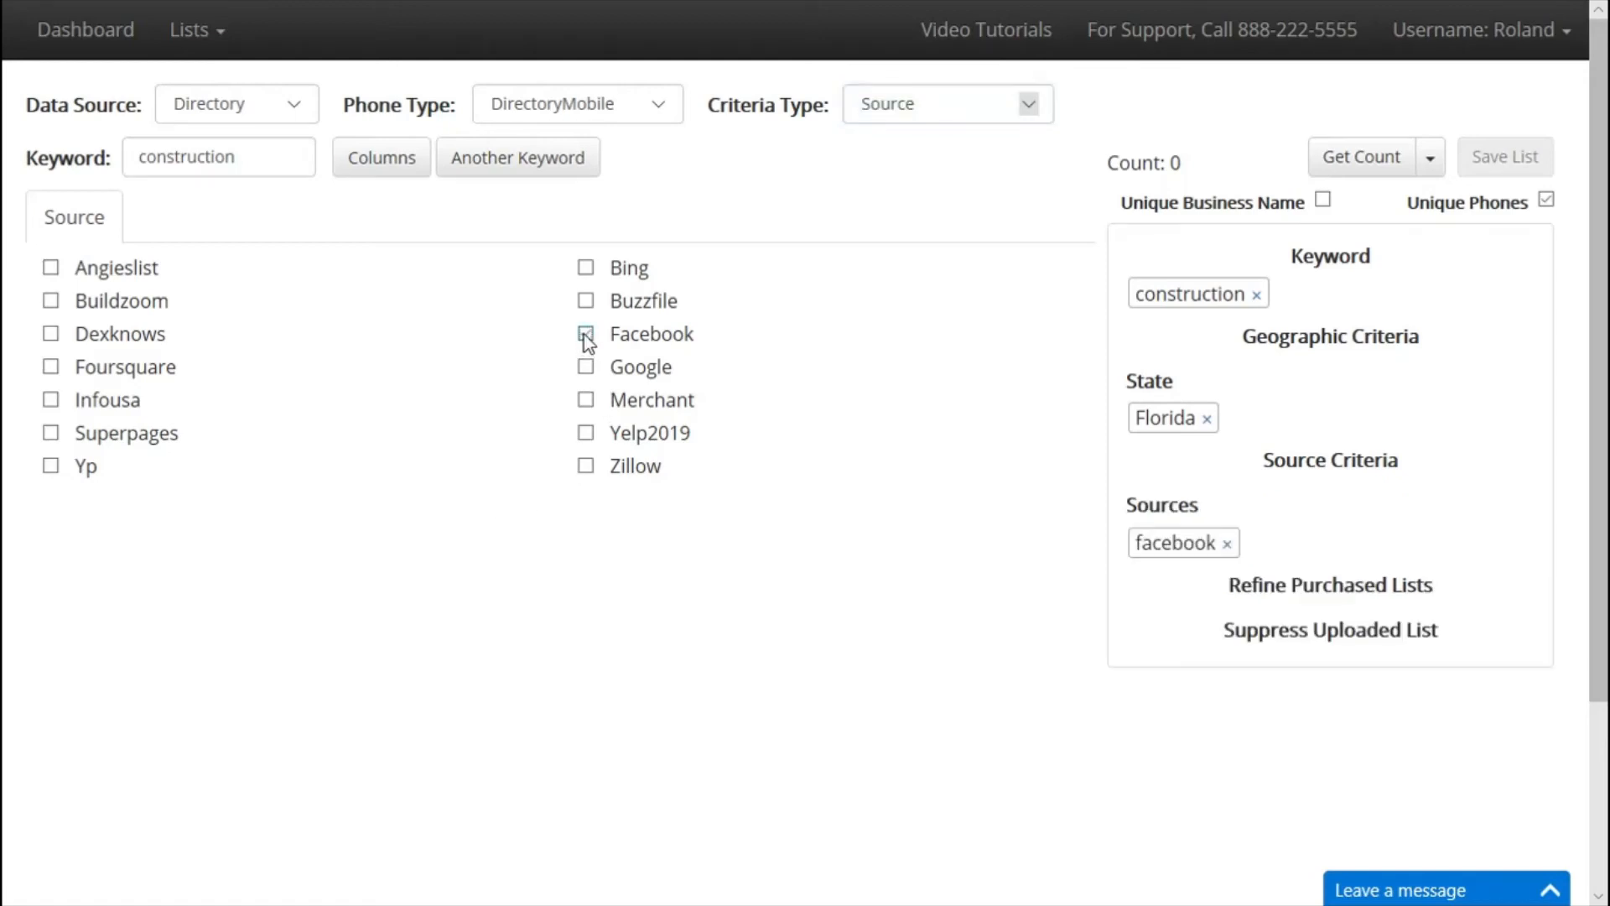
pyautogui.click(584, 270)
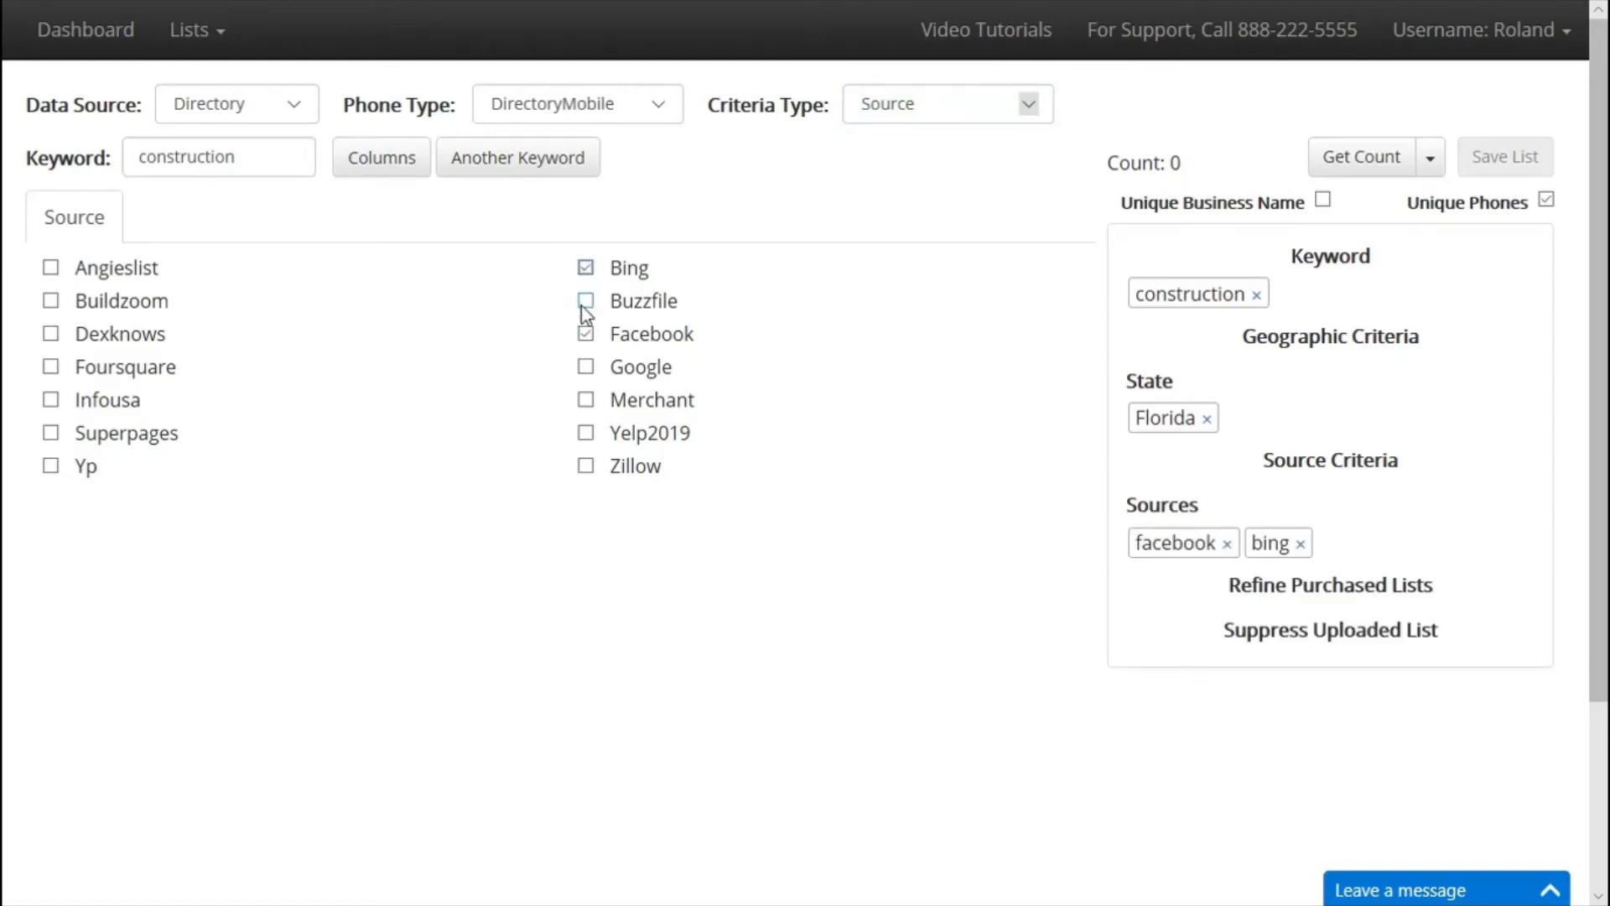
pyautogui.click(586, 366)
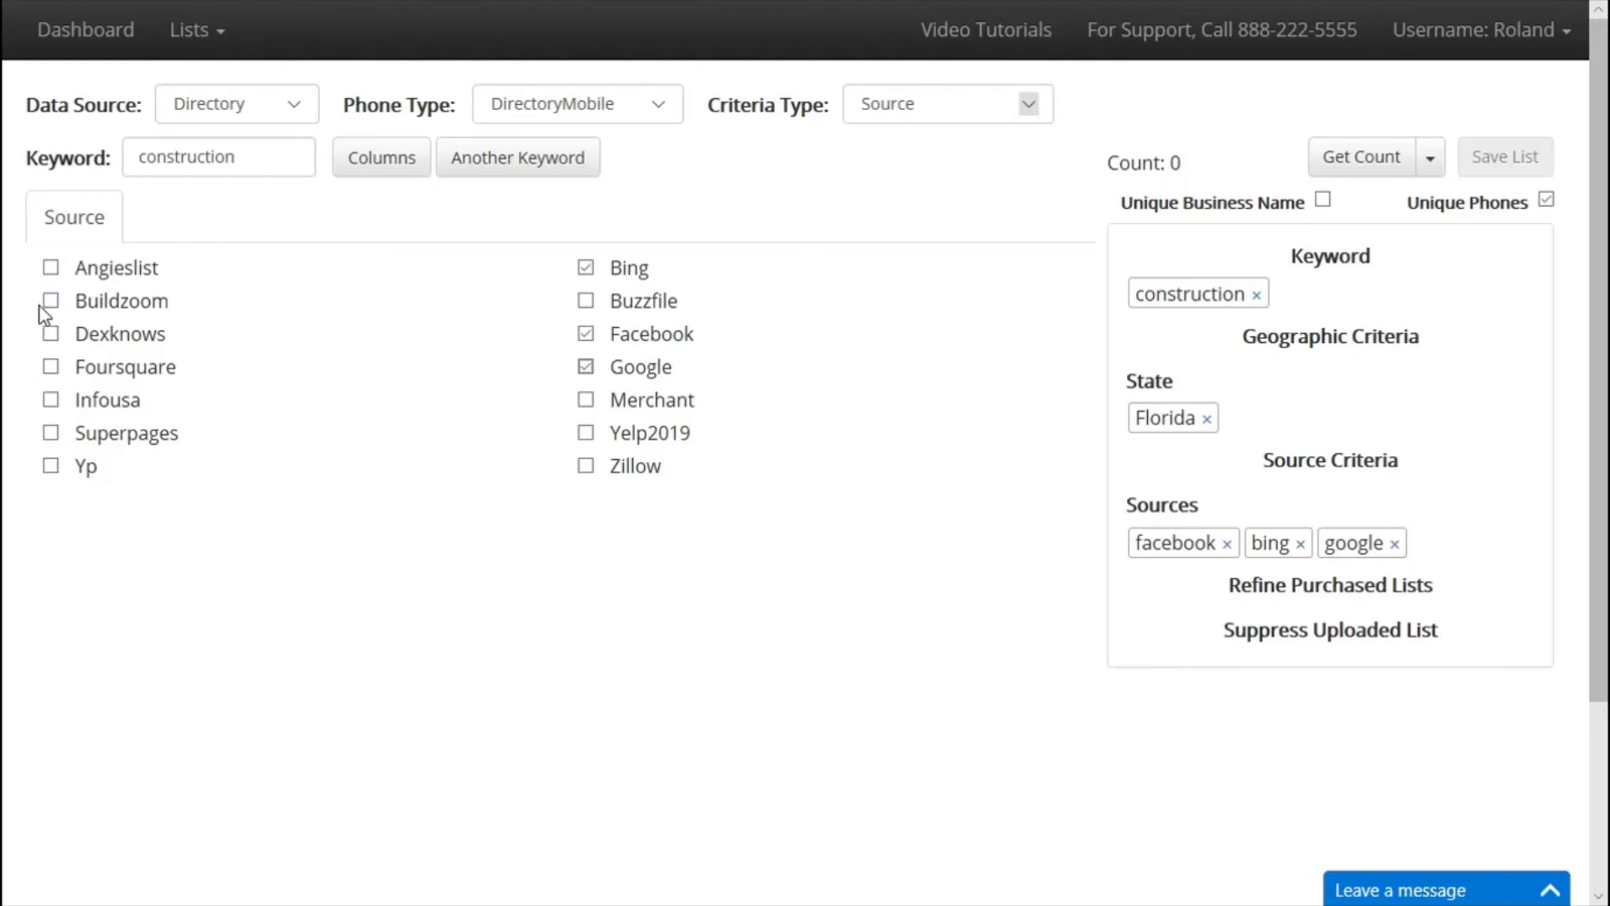
pyautogui.scroll(-2, 1383, 268)
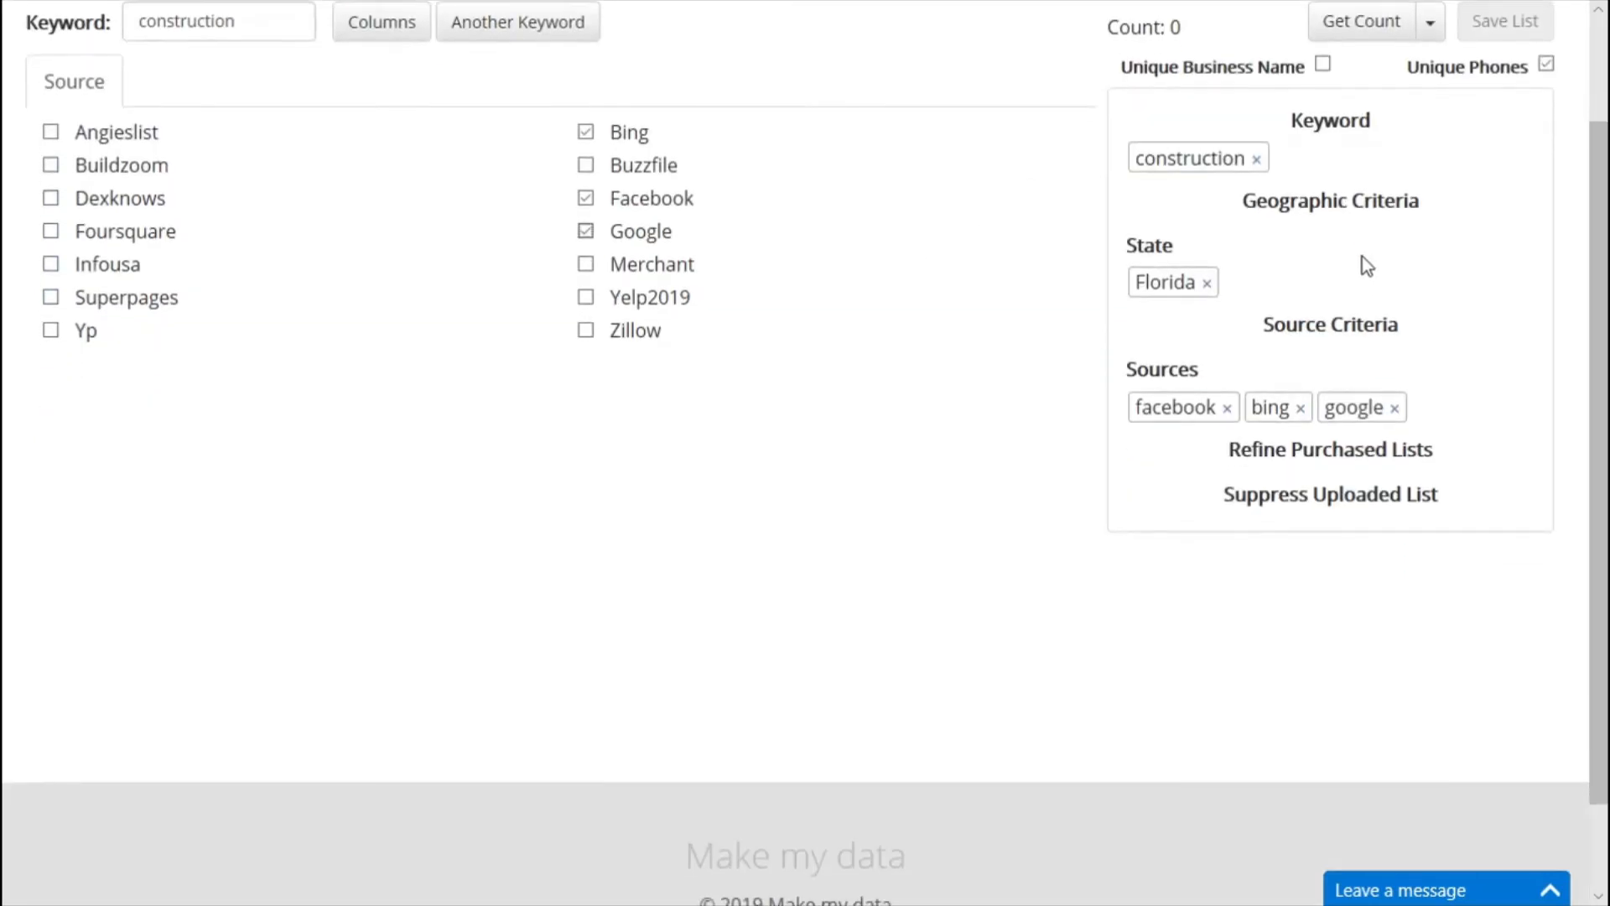
pyautogui.click(1362, 21)
pyautogui.scroll(2, 1208, 269)
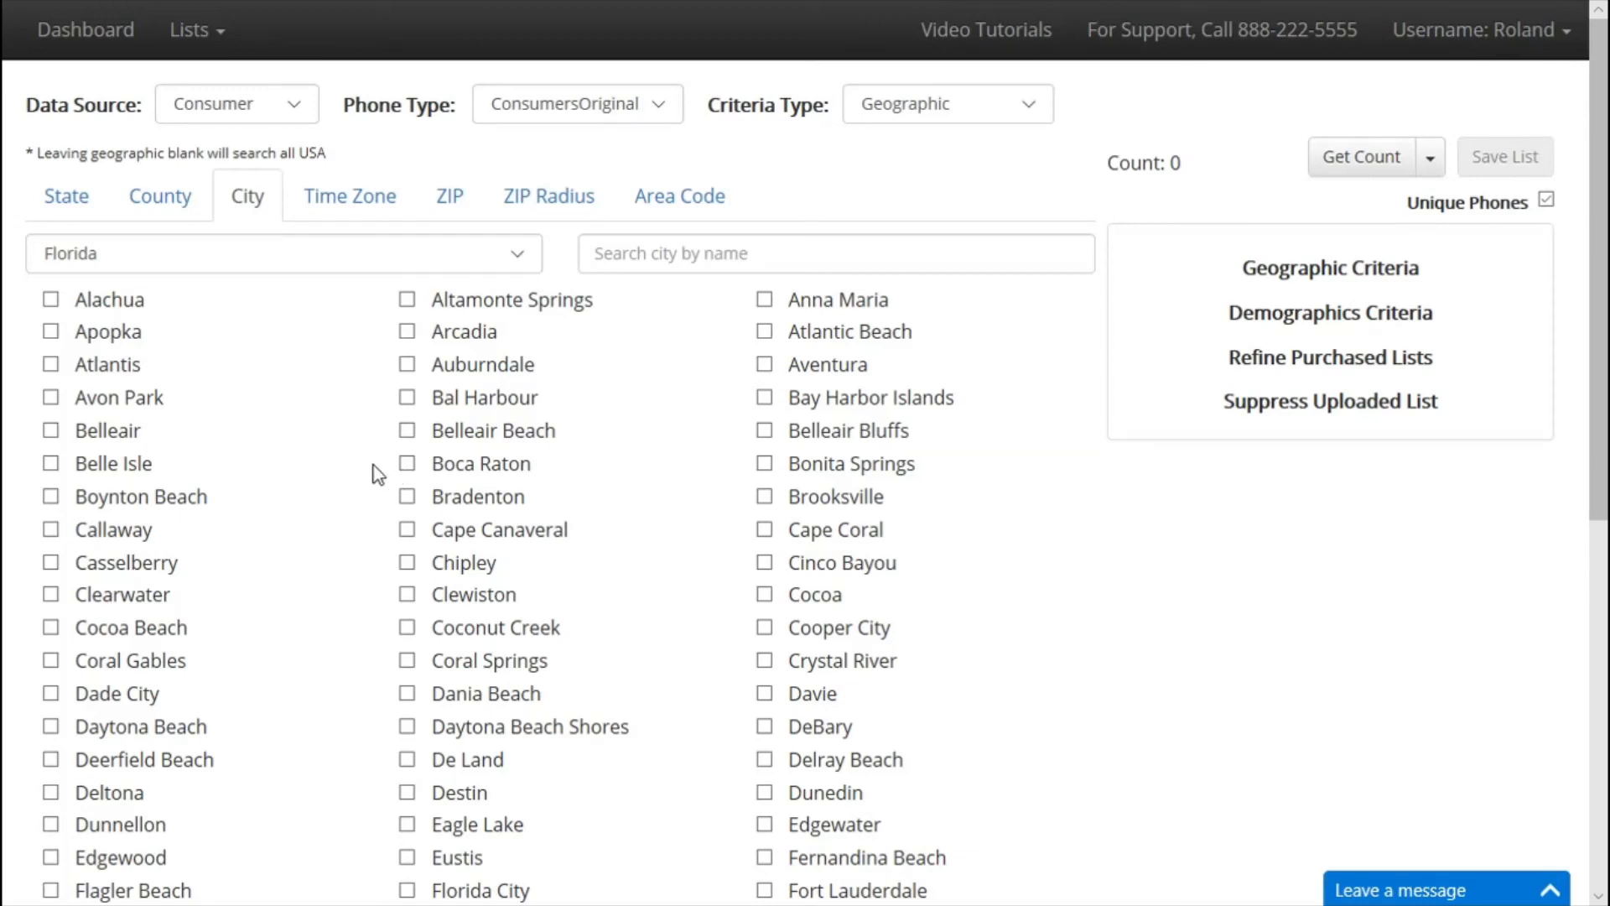
pyautogui.click(1539, 38)
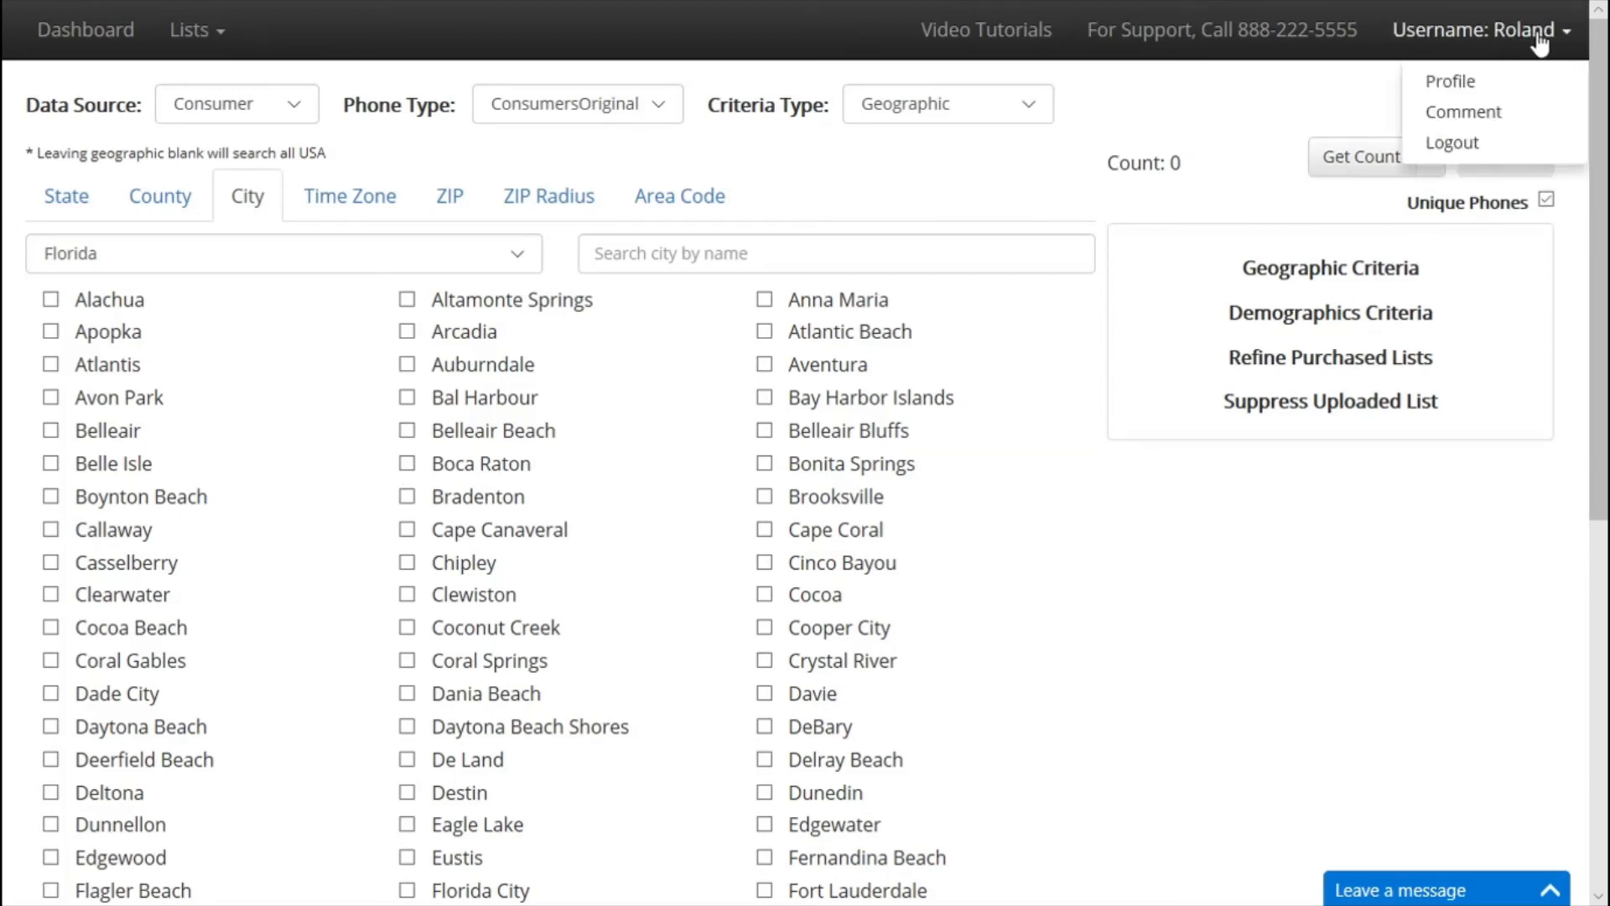
pyautogui.click(1473, 85)
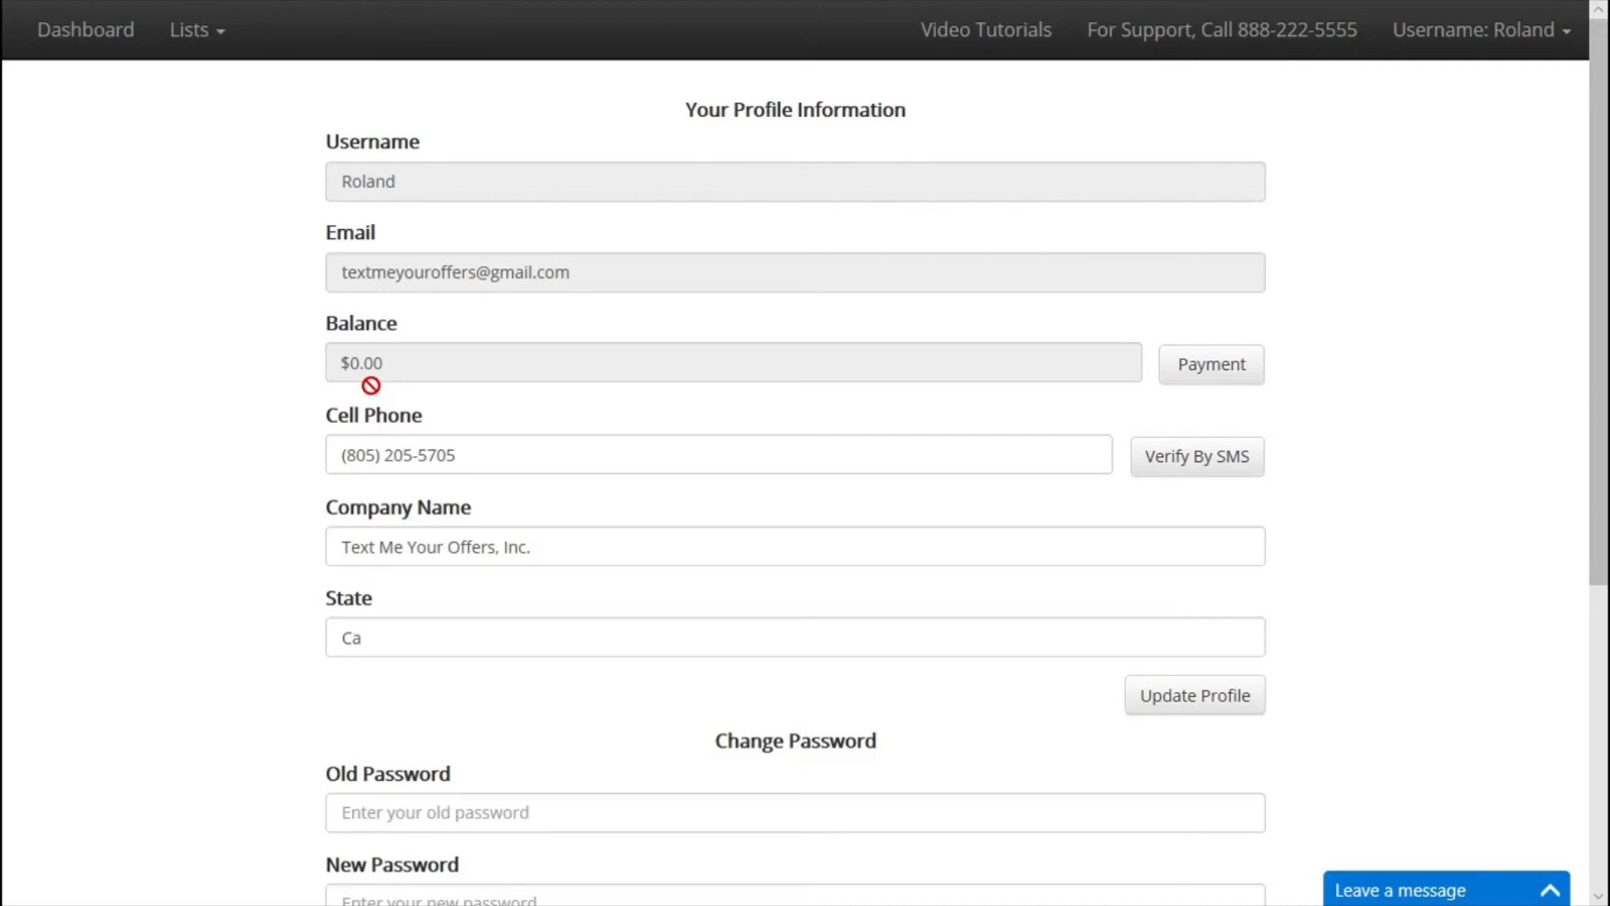
pyautogui.click(205, 38)
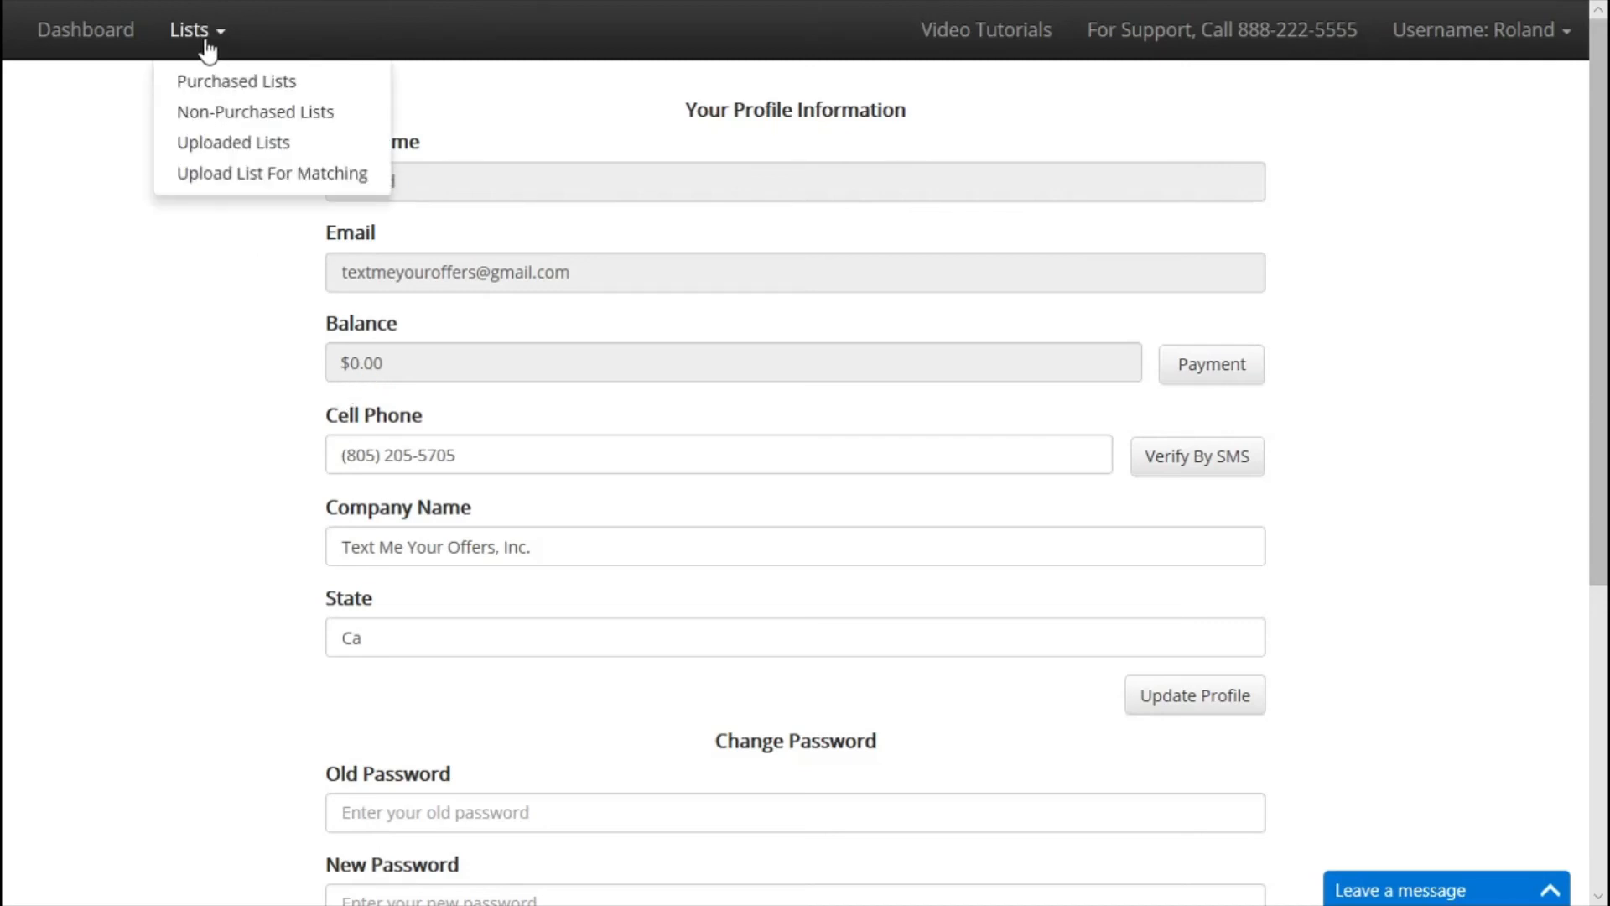
pyautogui.click(235, 114)
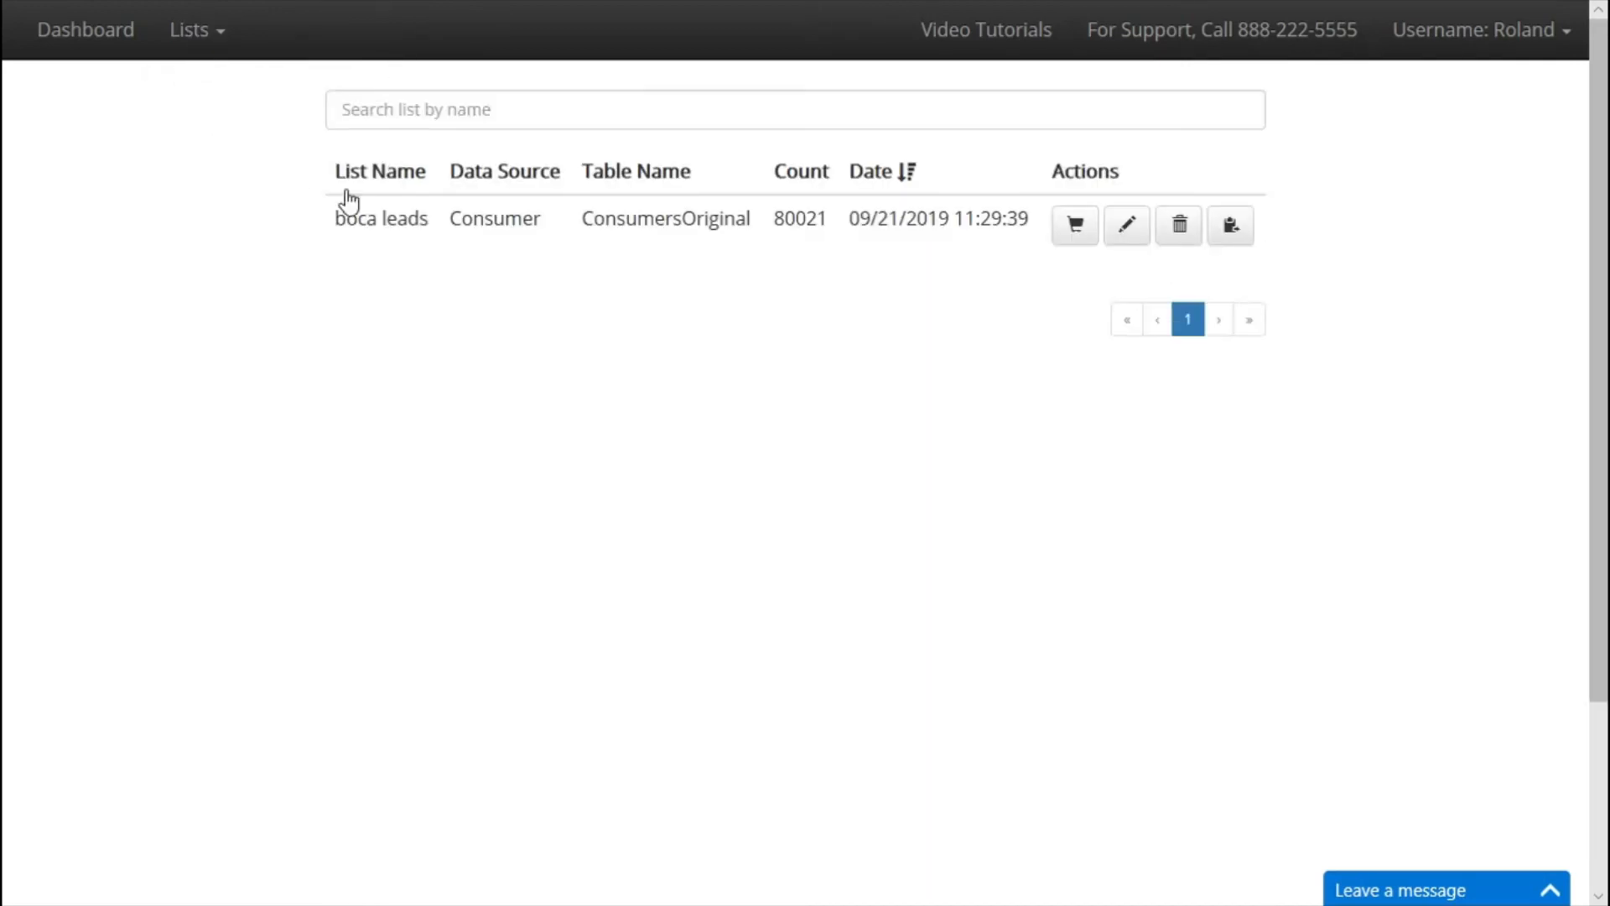
pyautogui.click(1082, 230)
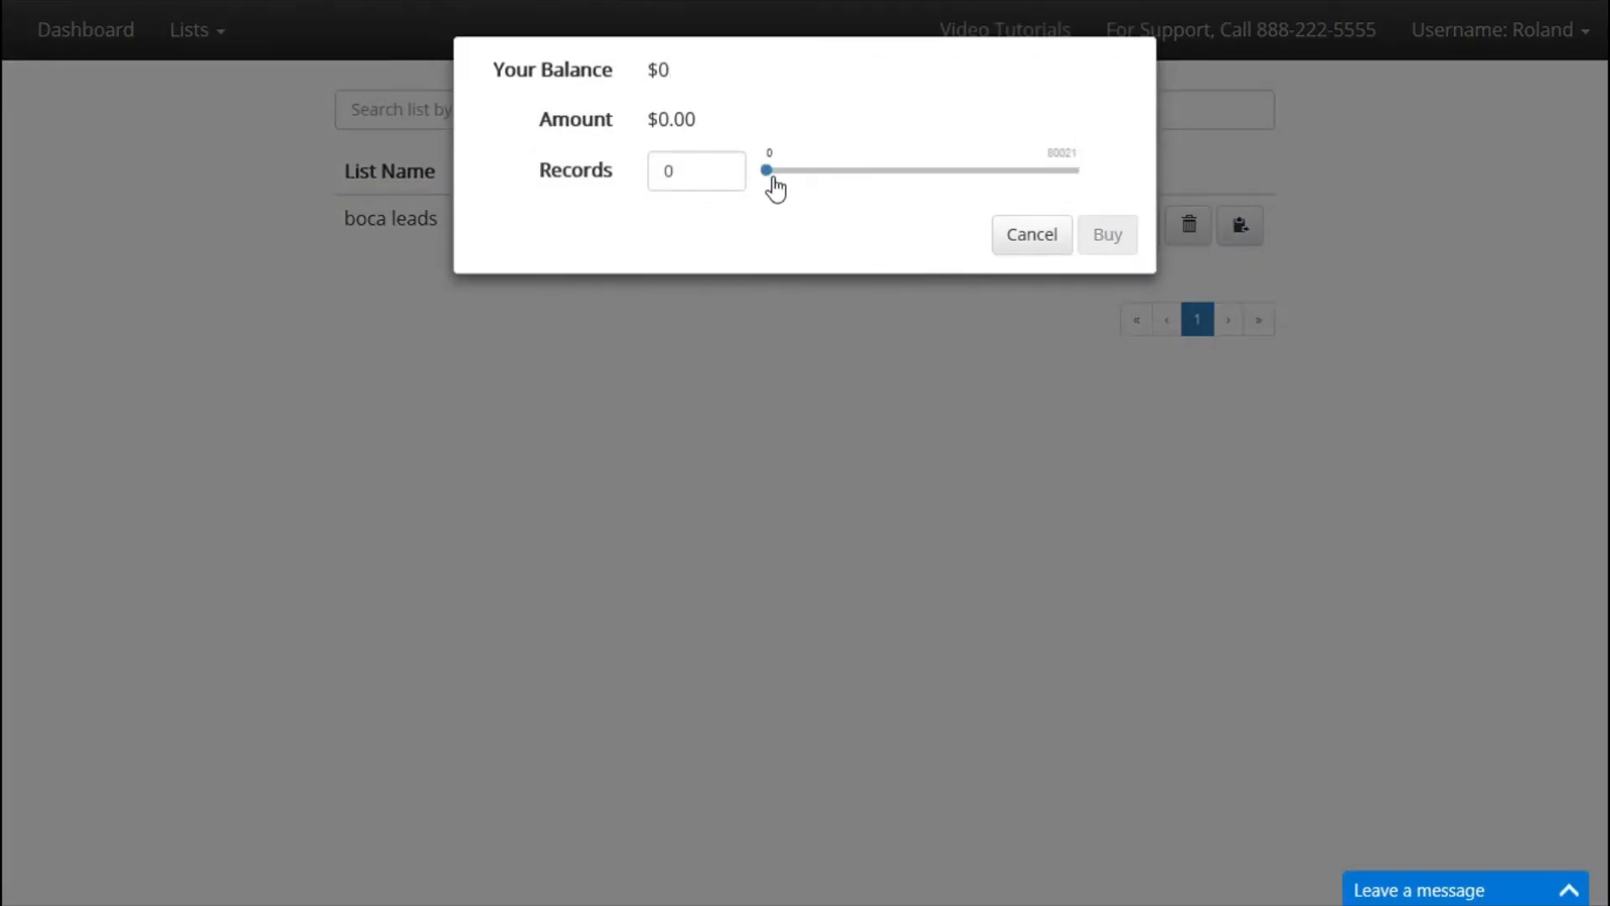
pyautogui.moveTo(772, 180); pyautogui.dragTo(869, 180)
pyautogui.click(1011, 245)
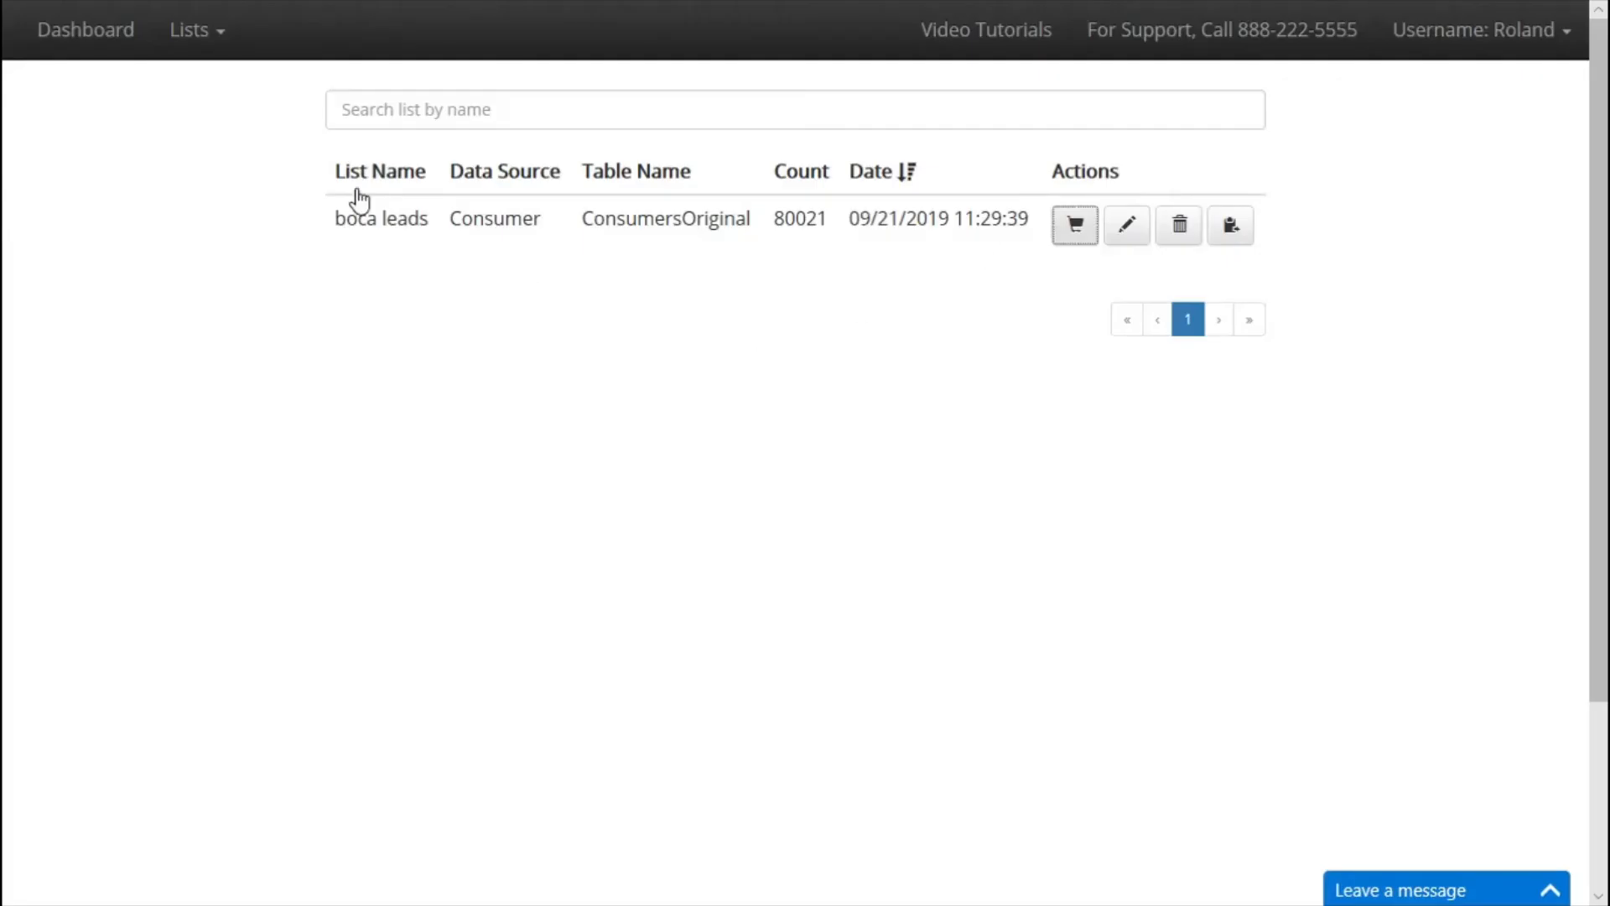
pyautogui.click(1545, 32)
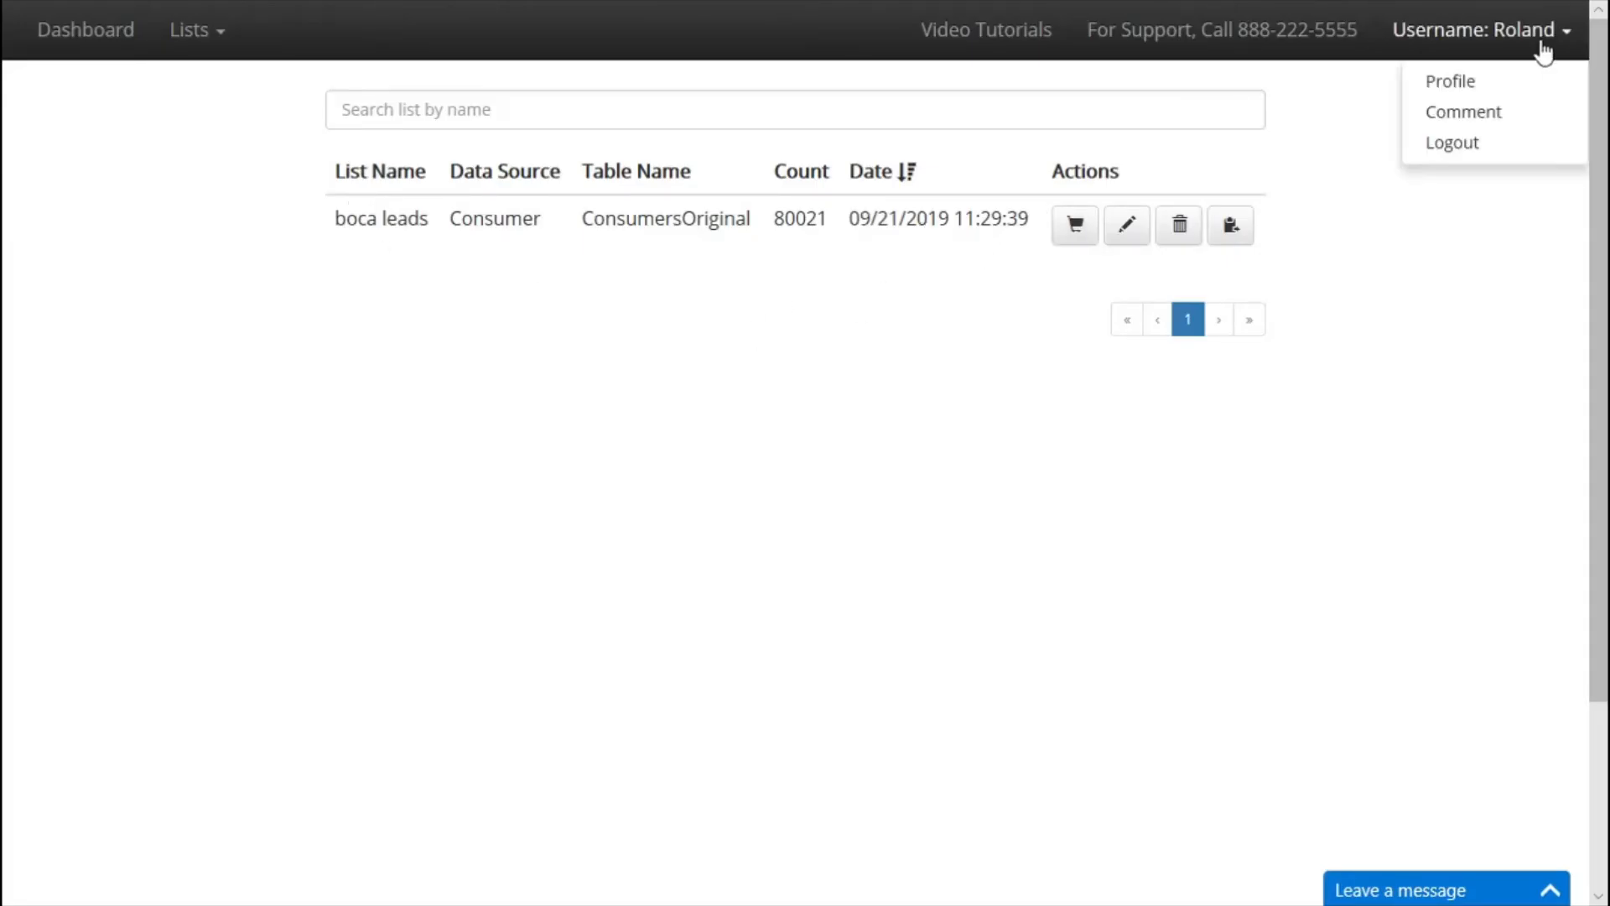
pyautogui.click(1477, 87)
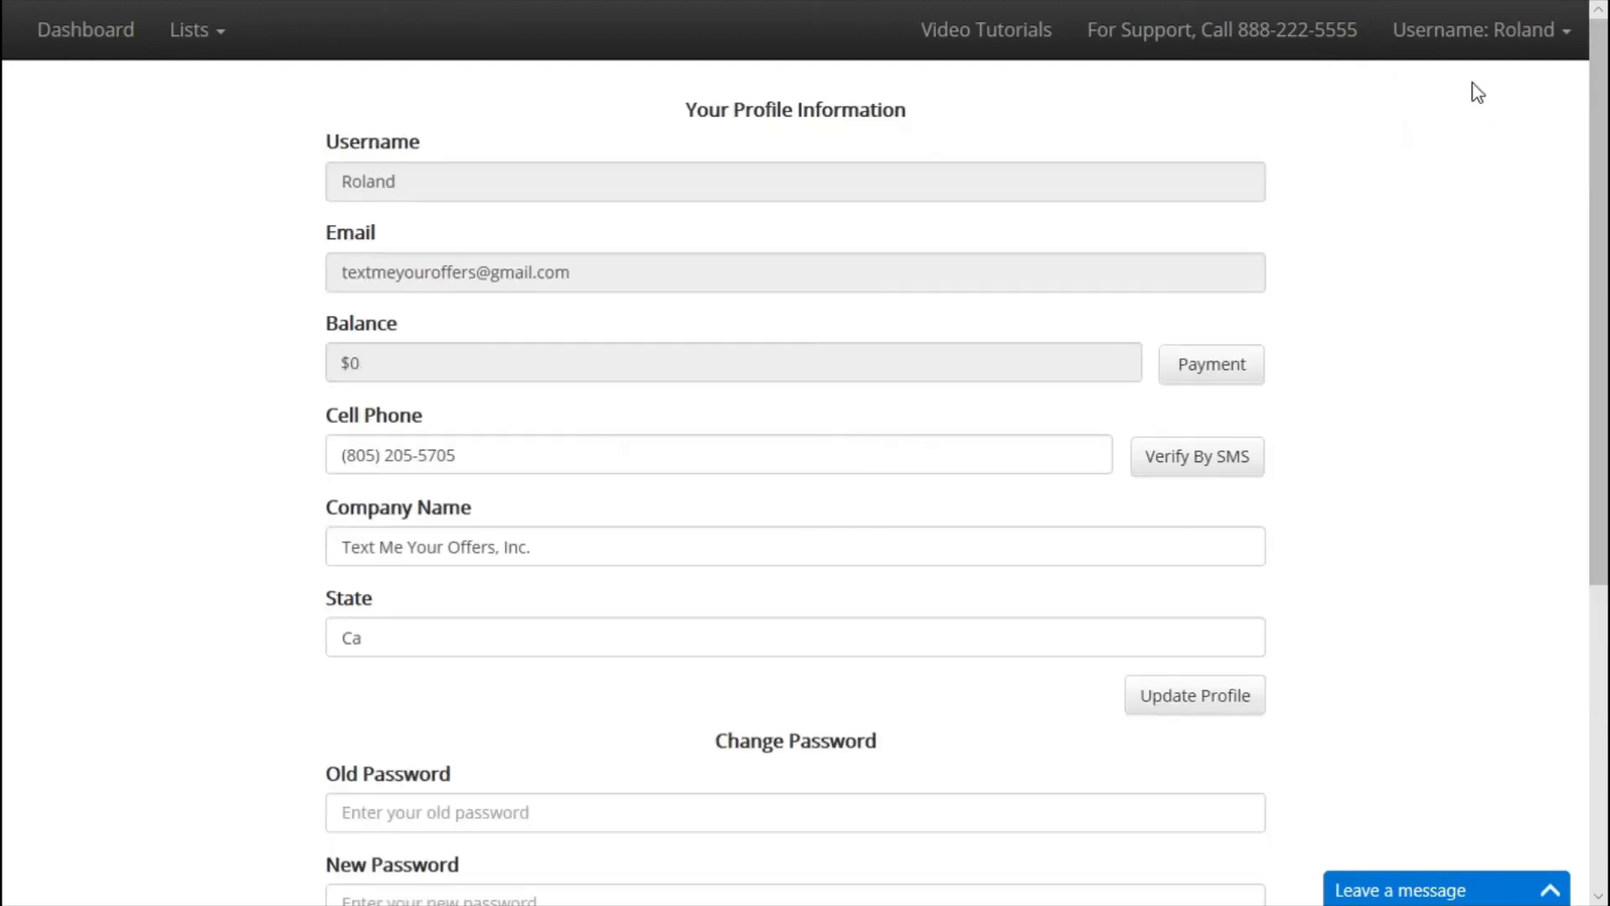
# Enter a 2500 payment amount with the card number, expiry date and CVC in the billing form.
pyautogui.click(1231, 369)
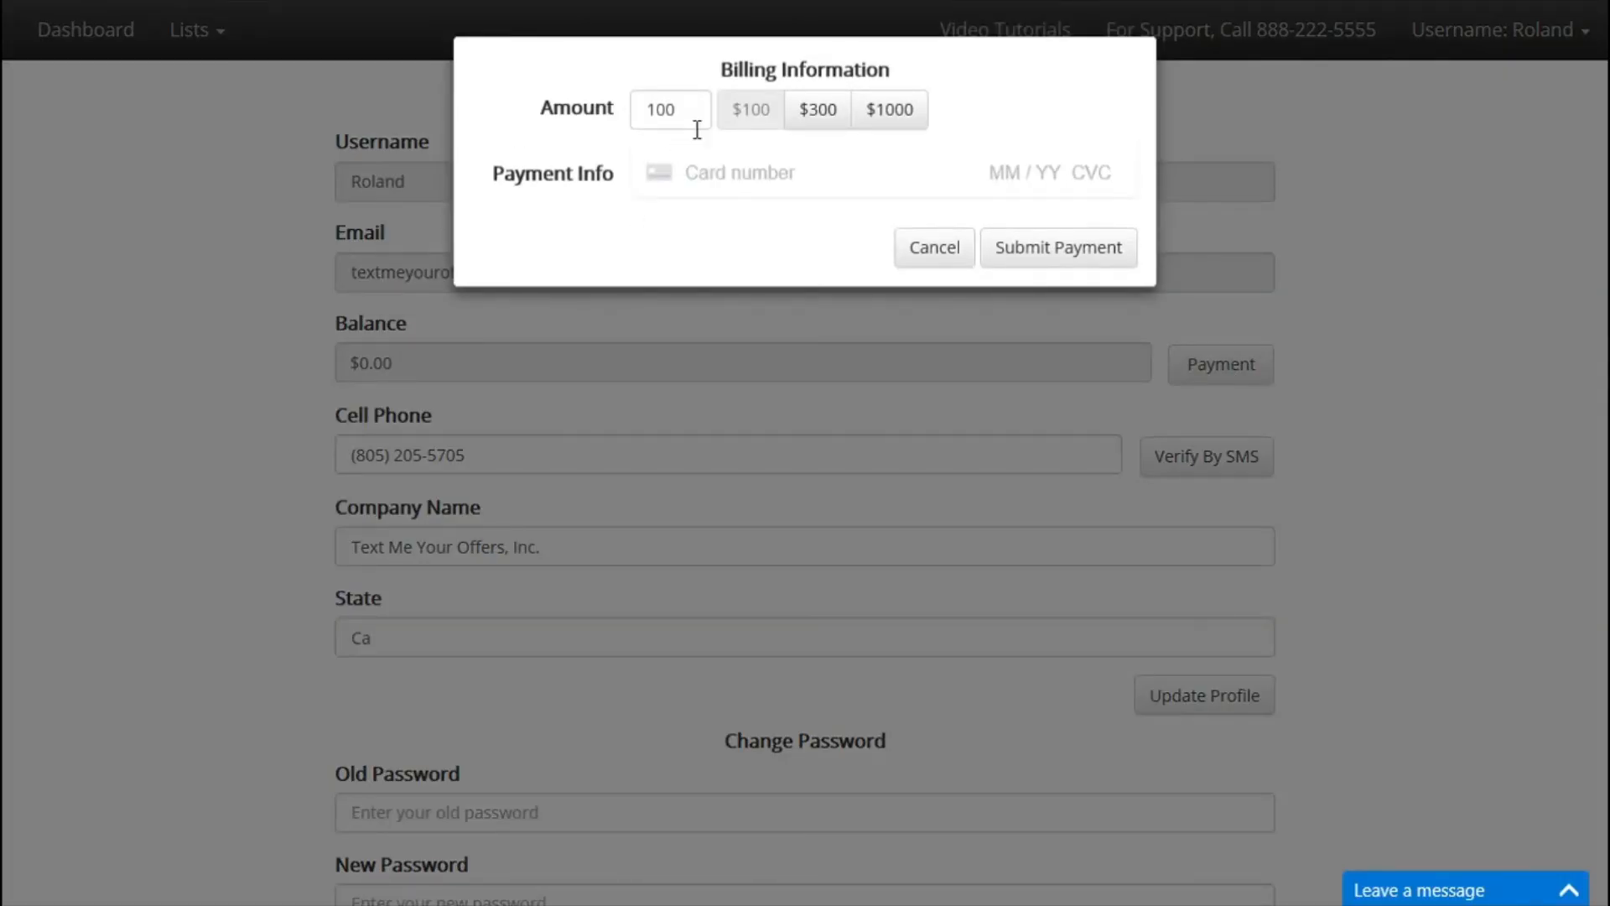
pyautogui.moveTo(712, 122); pyautogui.dragTo(601, 128)
pyautogui.write('150')
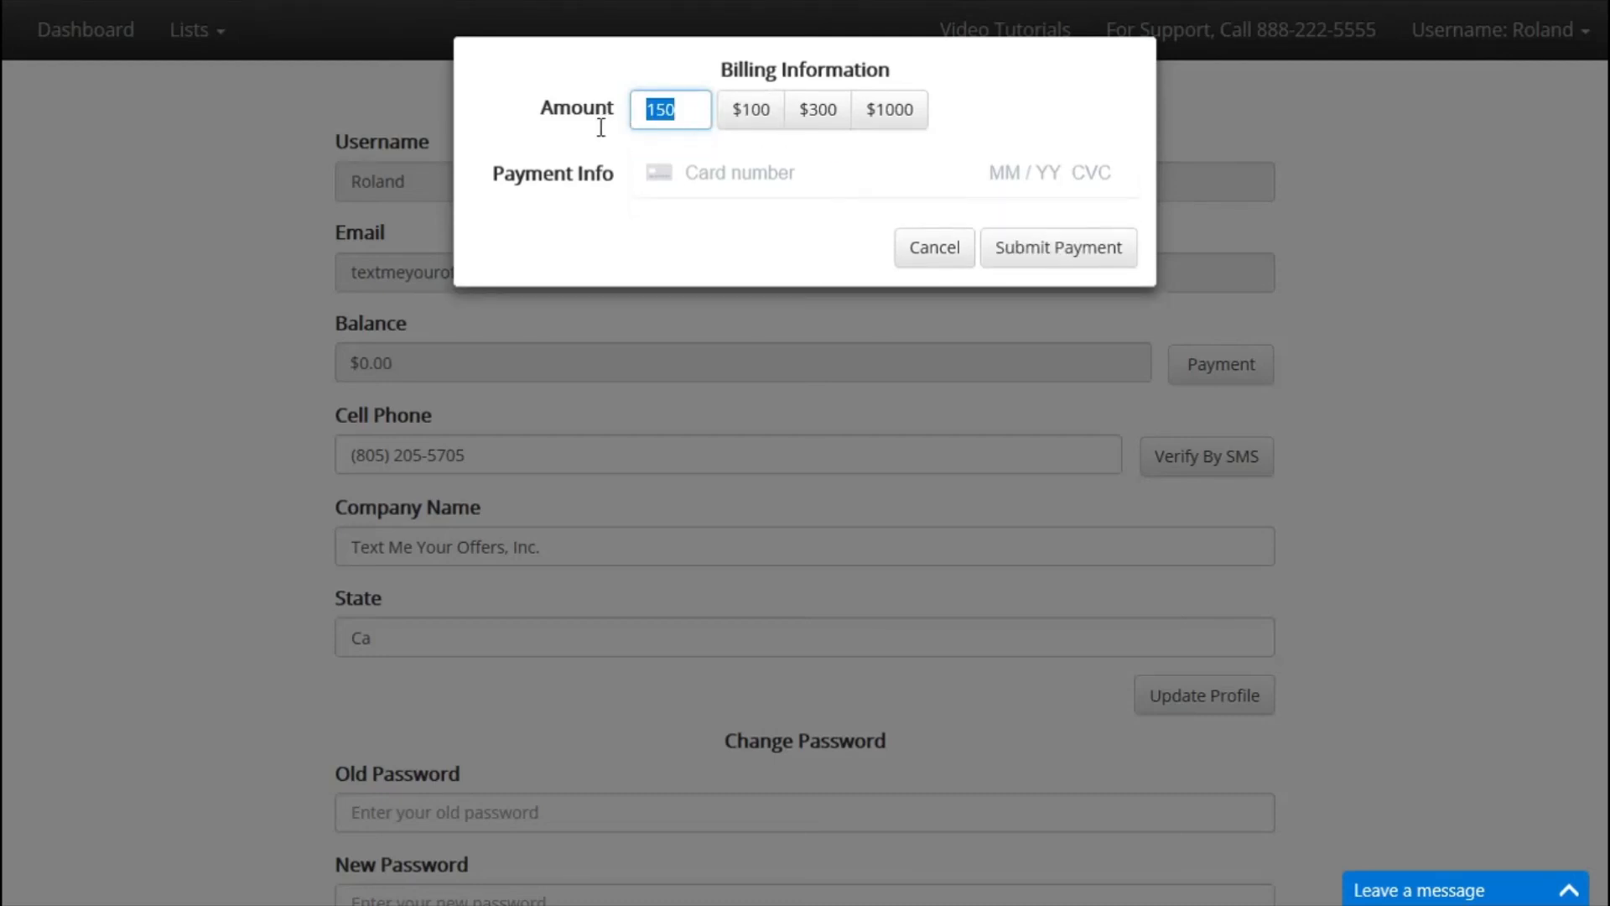
pyautogui.write('2500')
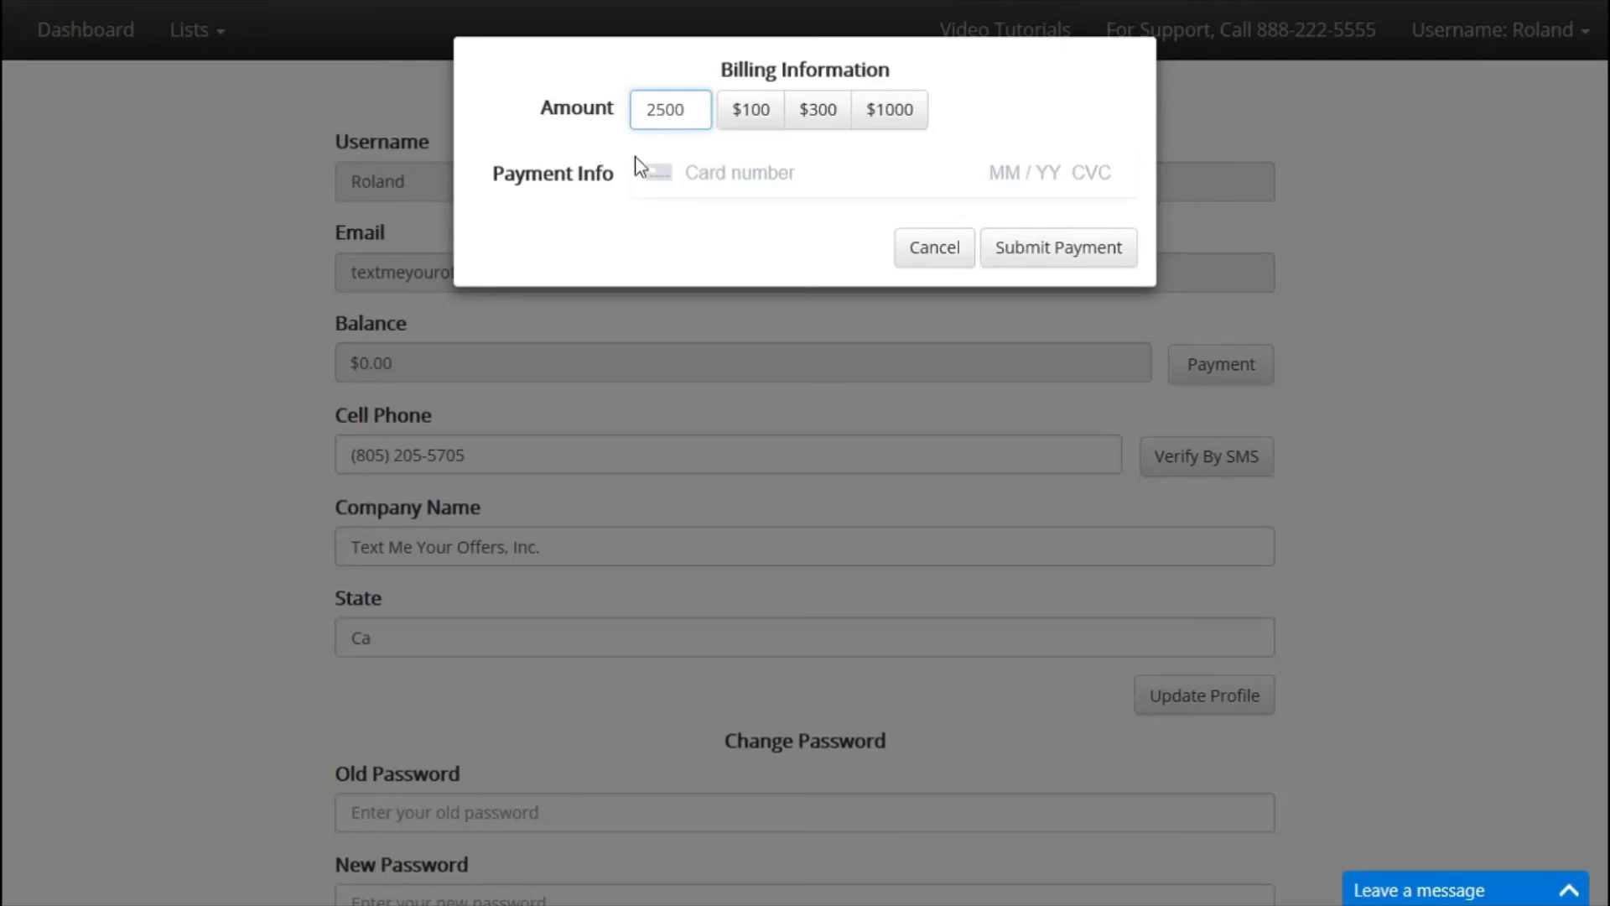
pyautogui.click(708, 179)
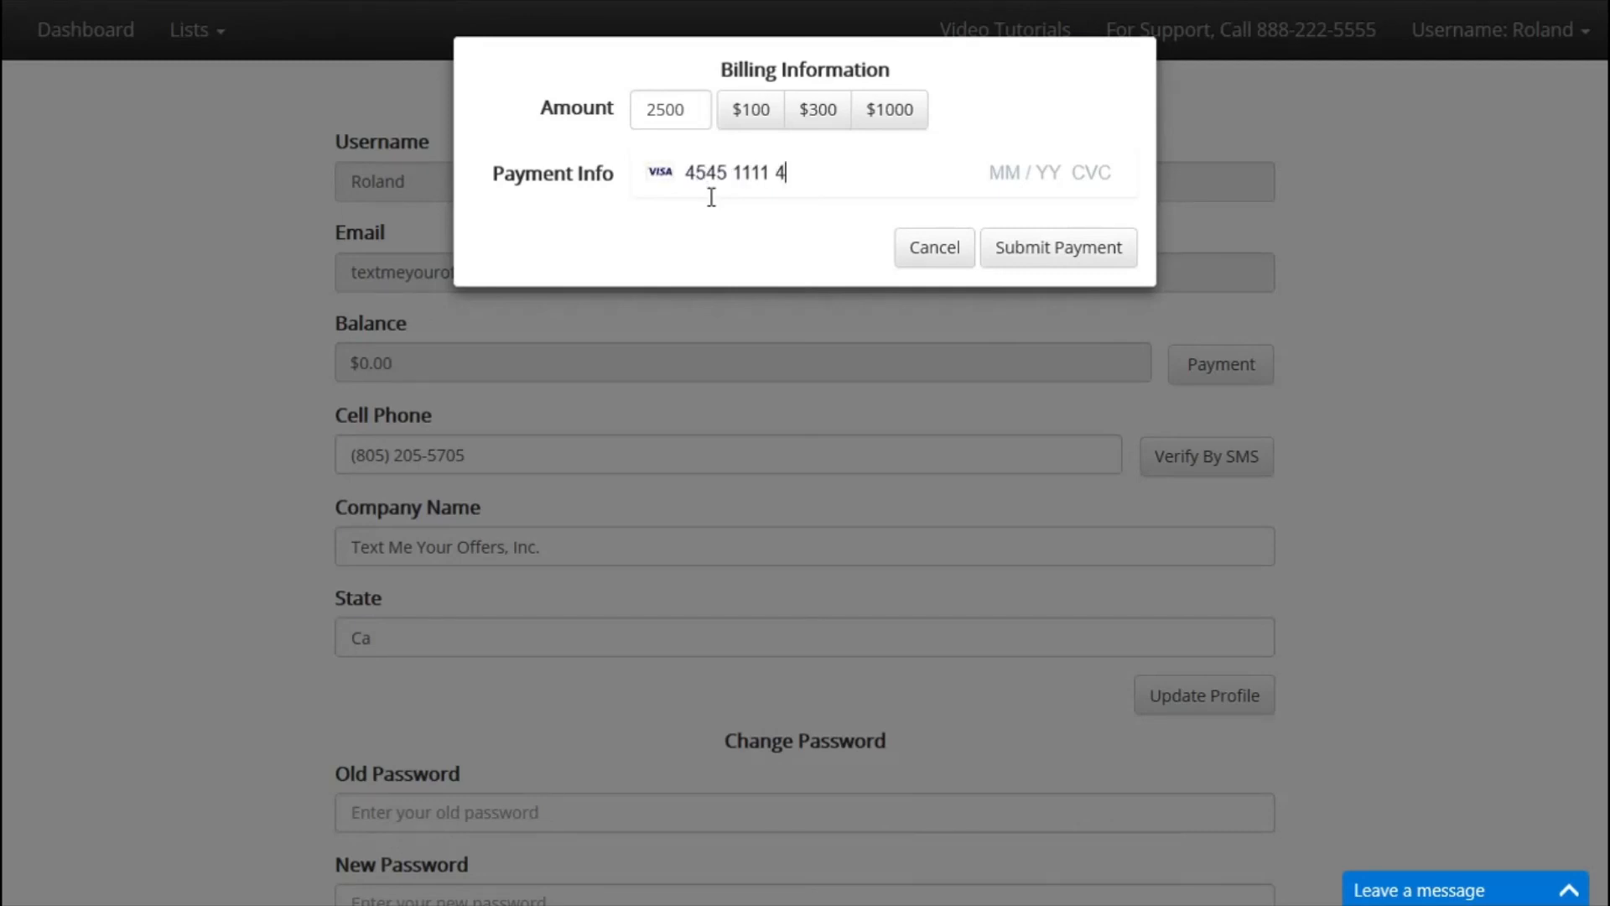
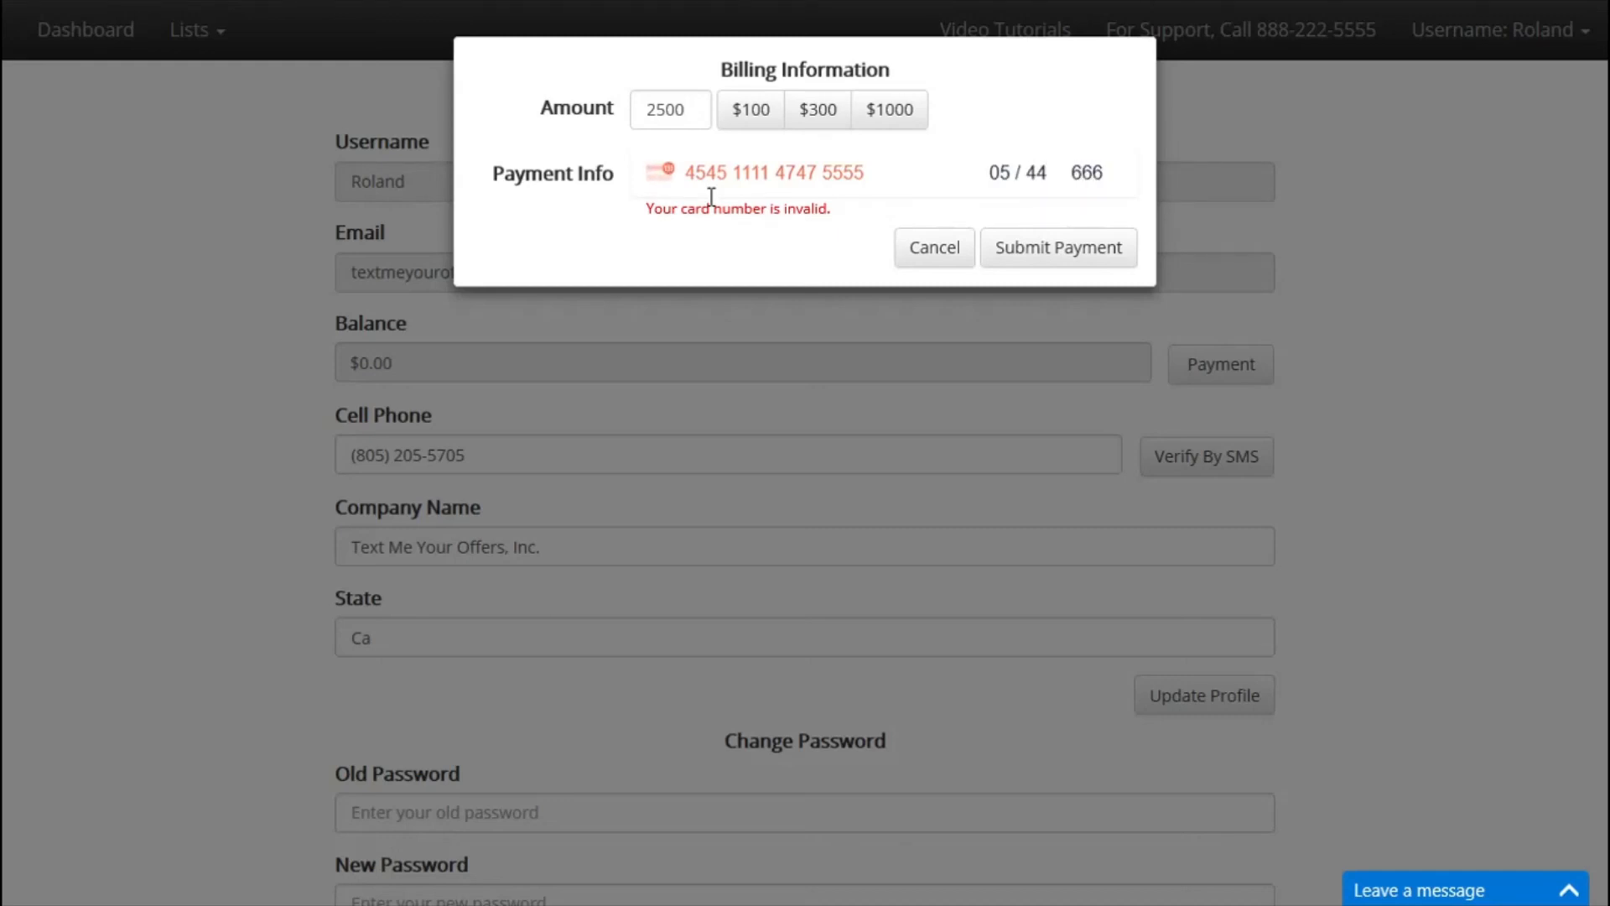
pyautogui.press('Tab')
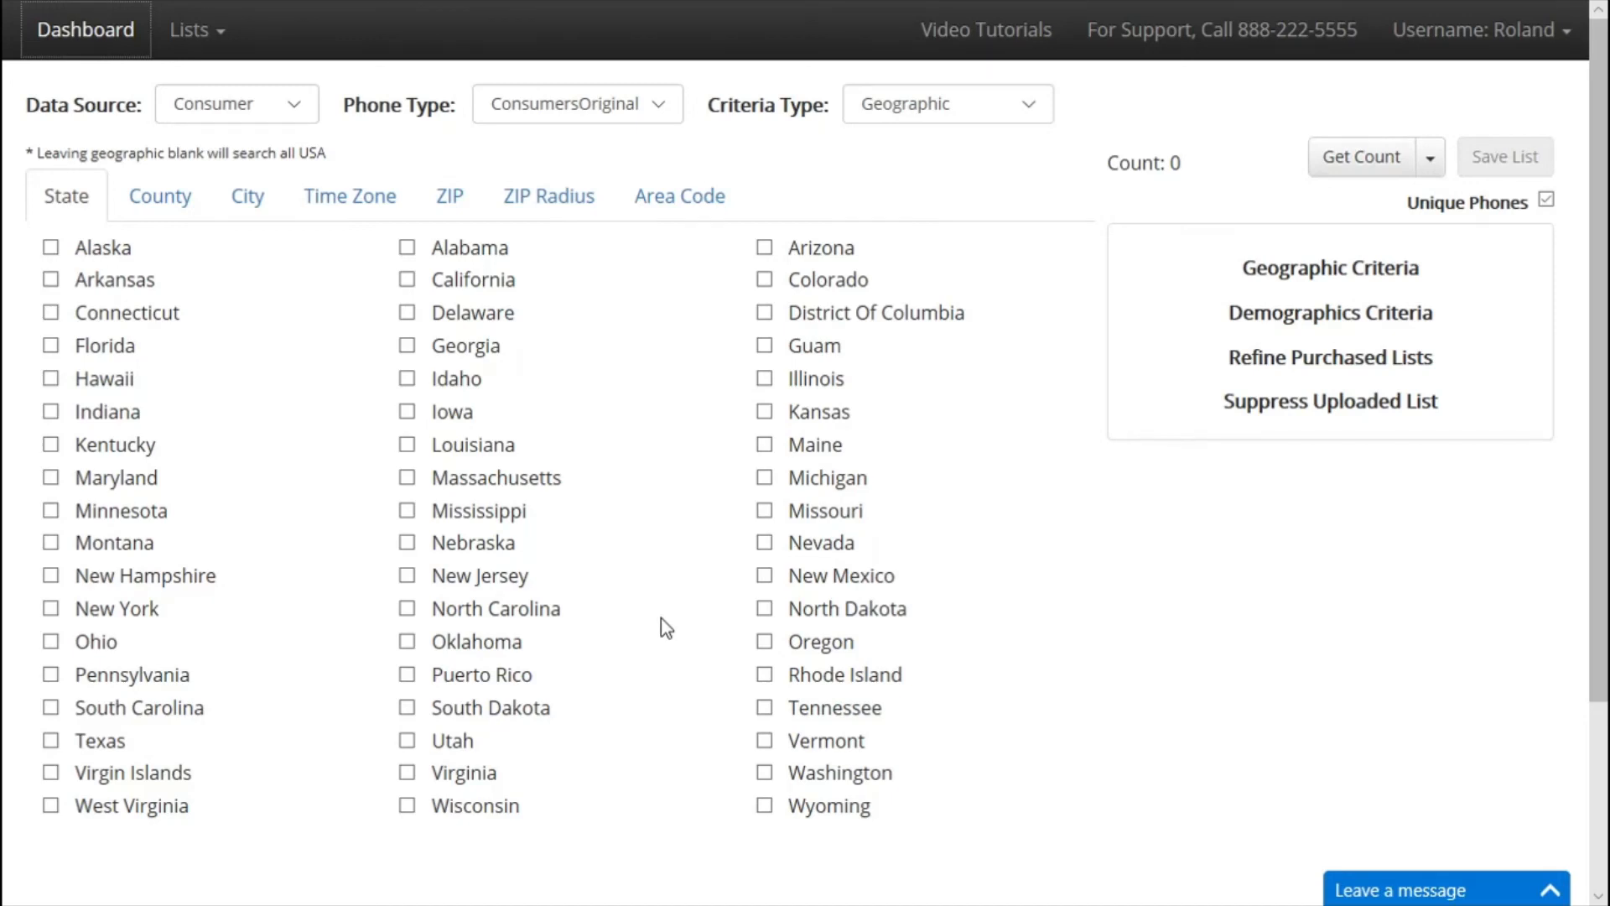
# Add California and the demographic criterion Residence > Swimming Pool > Yes.
pyautogui.click(407, 280)
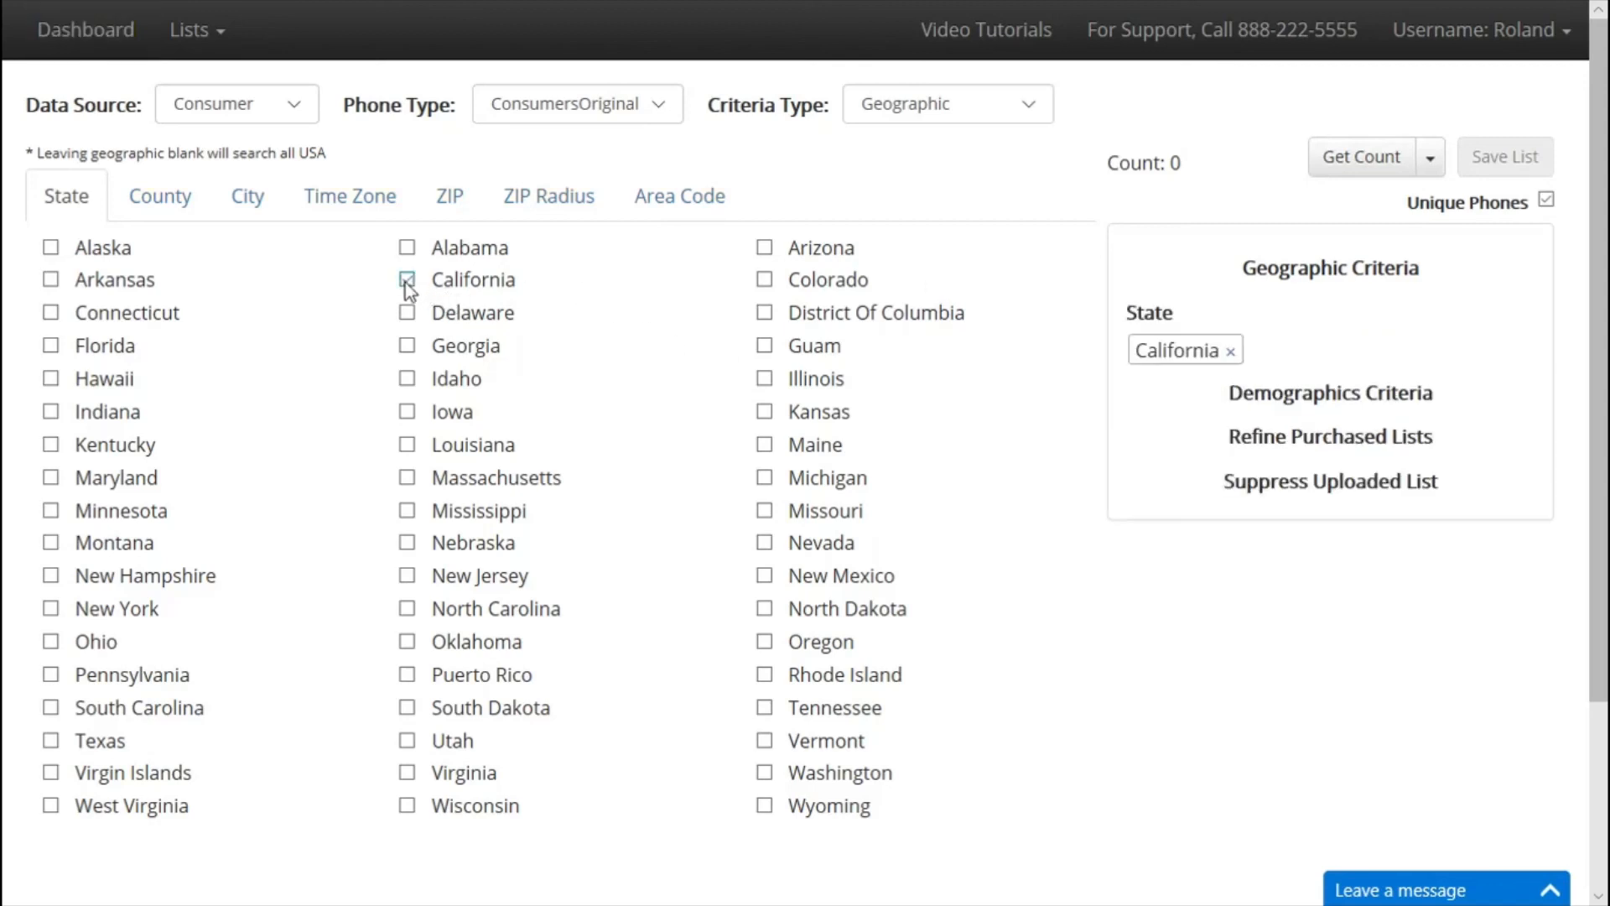
pyautogui.click(889, 107)
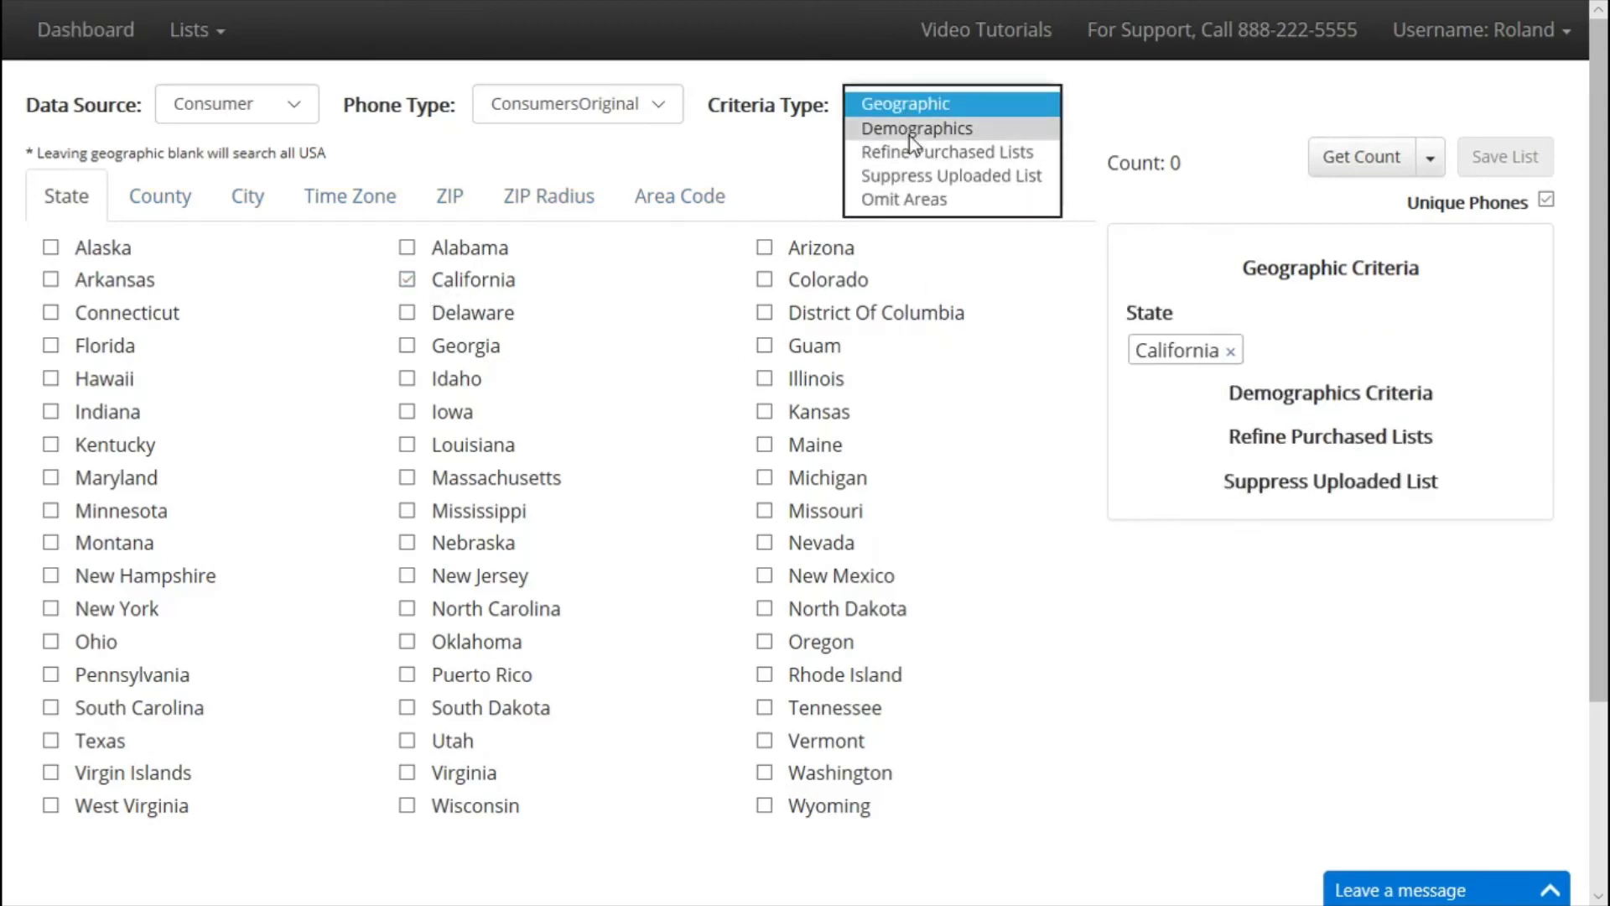
pyautogui.click(907, 126)
pyautogui.click(284, 172)
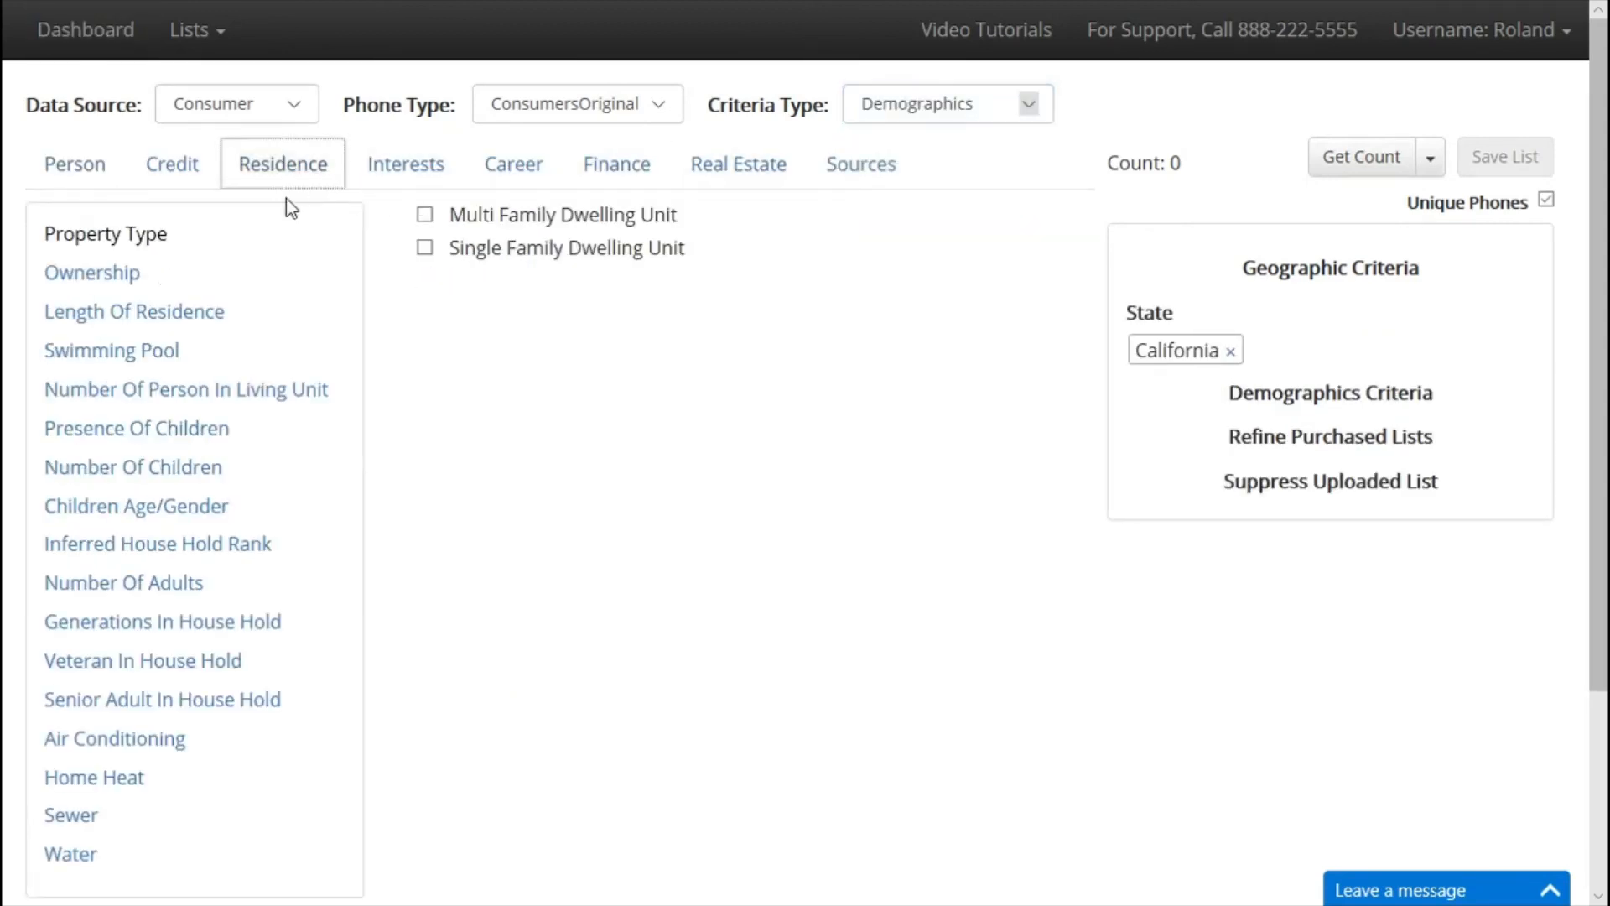
pyautogui.click(99, 280)
pyautogui.click(144, 352)
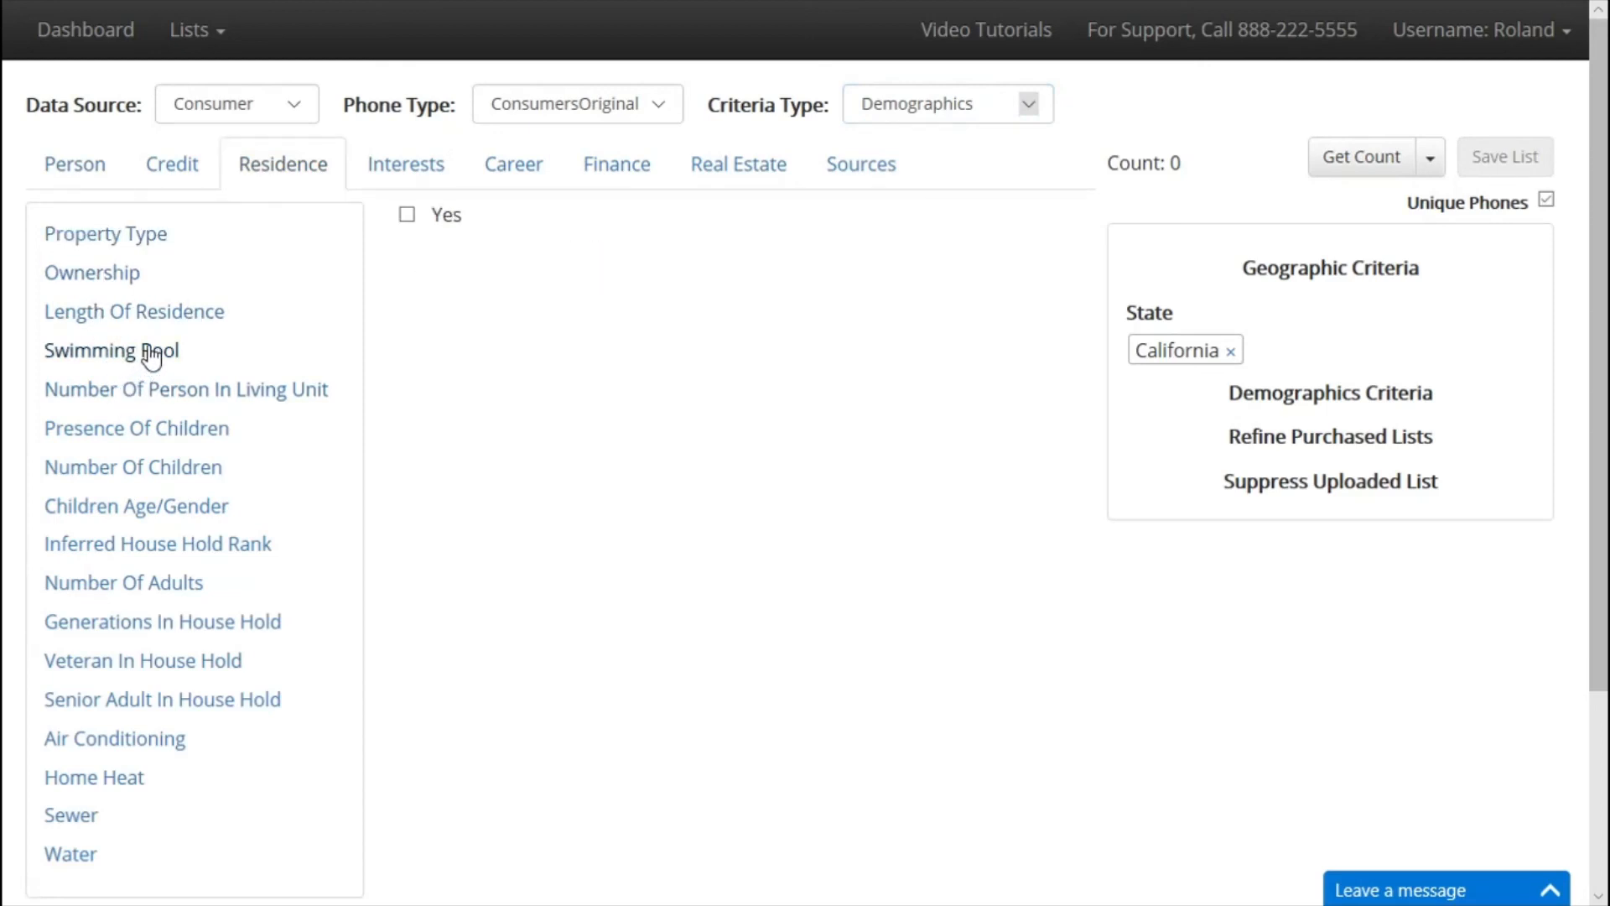
pyautogui.click(409, 216)
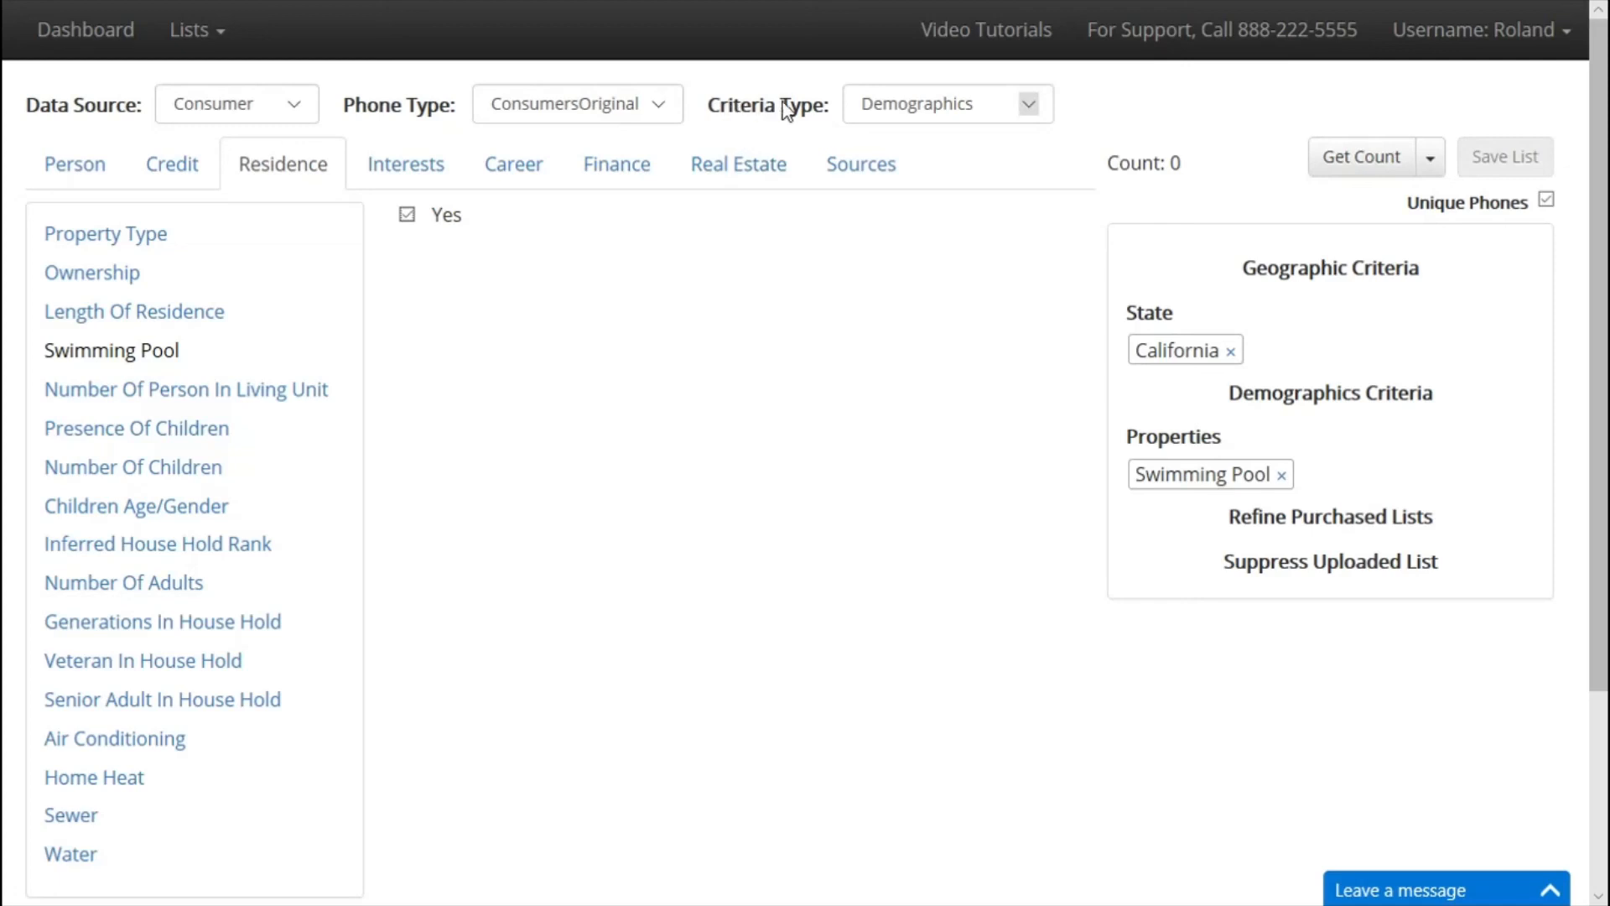
# Refine by the Boca Leads-Part1 and Construction purchased lists and get the count.
pyautogui.click(881, 111)
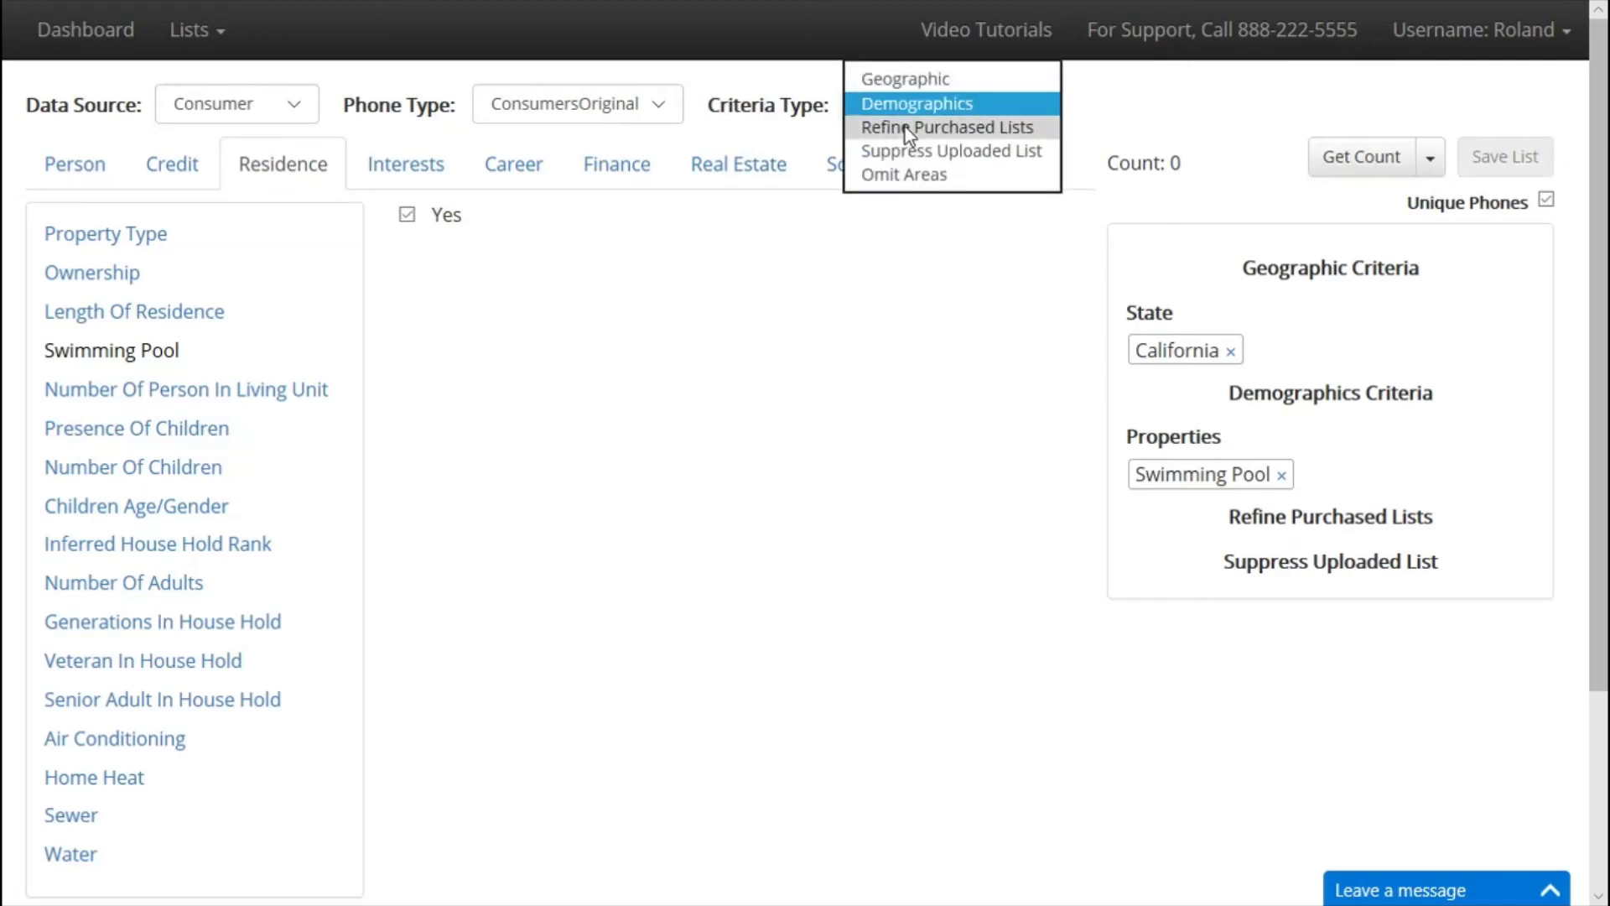
pyautogui.click(904, 127)
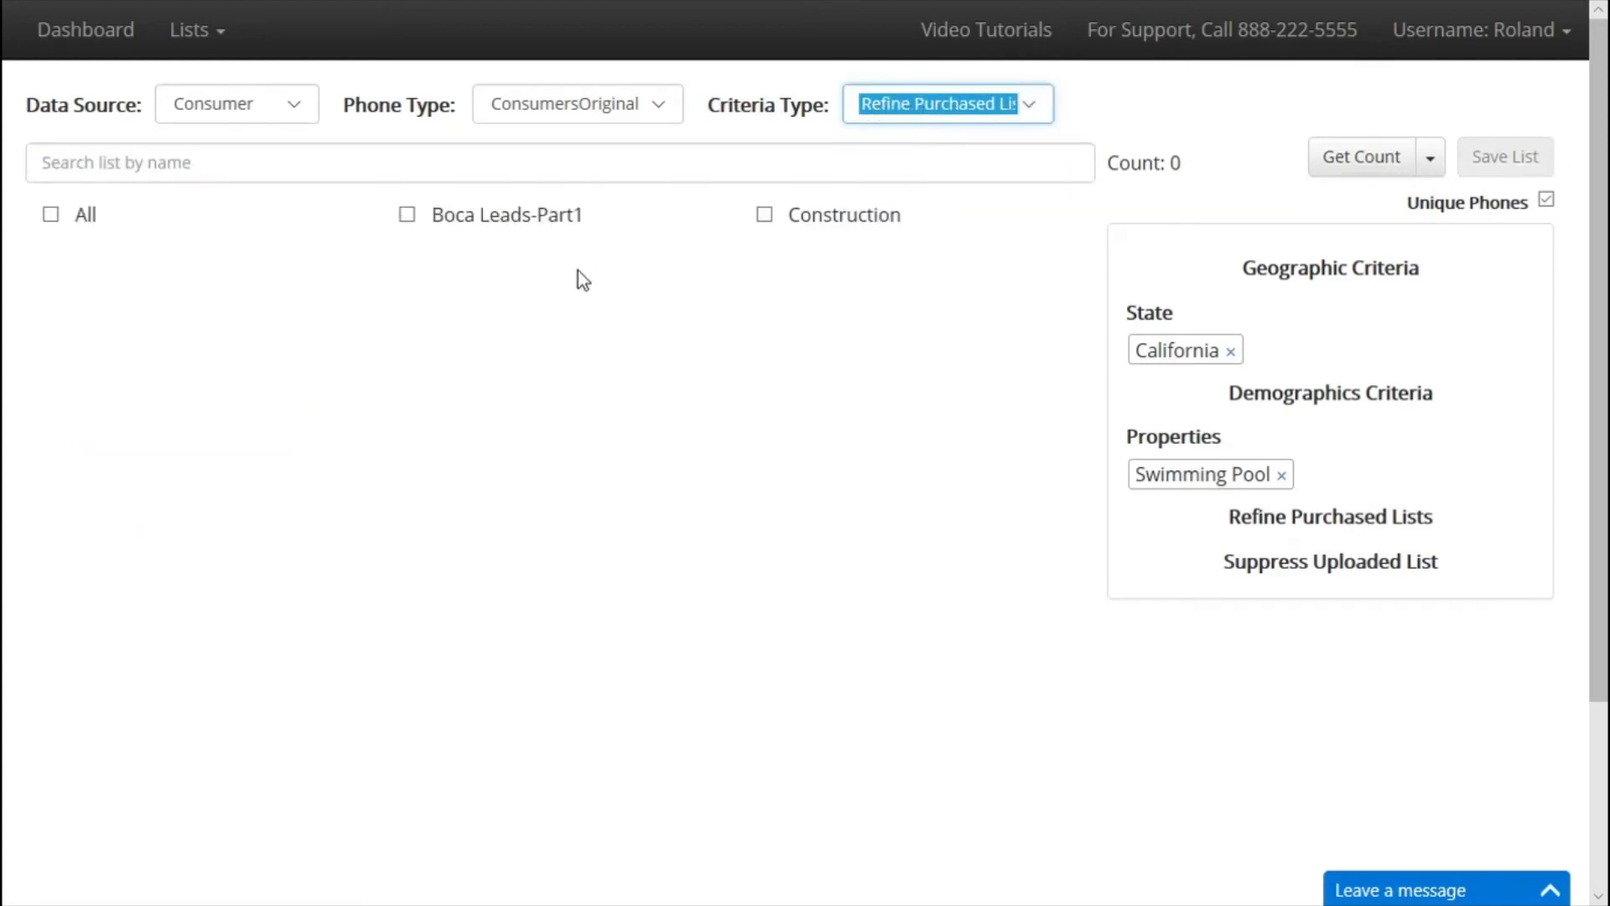
pyautogui.click(407, 216)
pyautogui.click(764, 217)
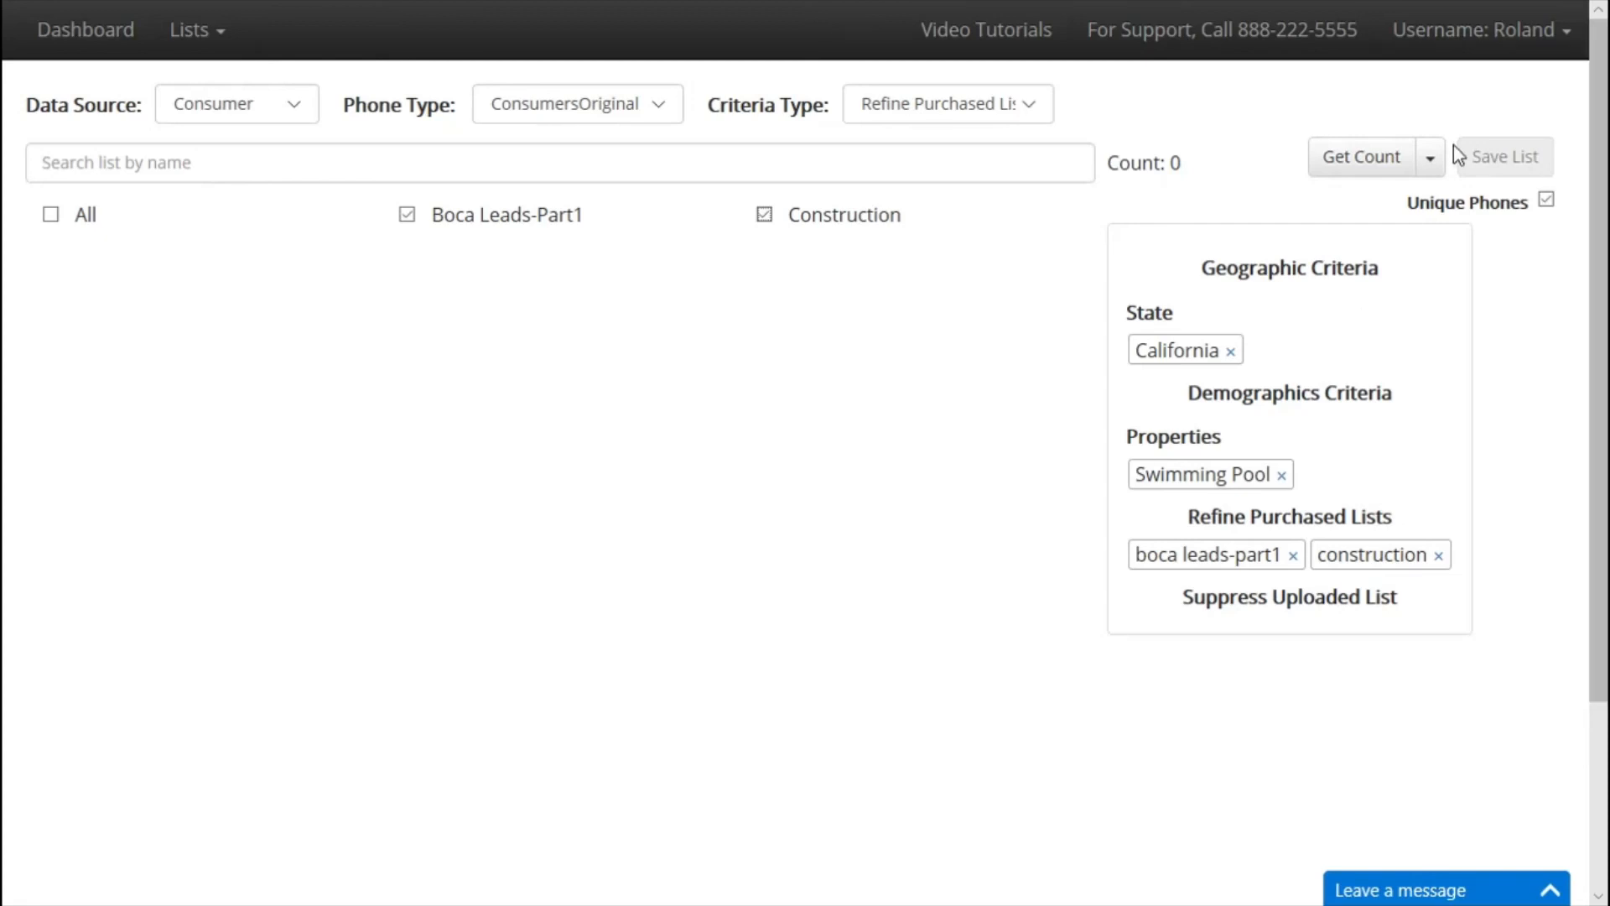
pyautogui.click(1377, 158)
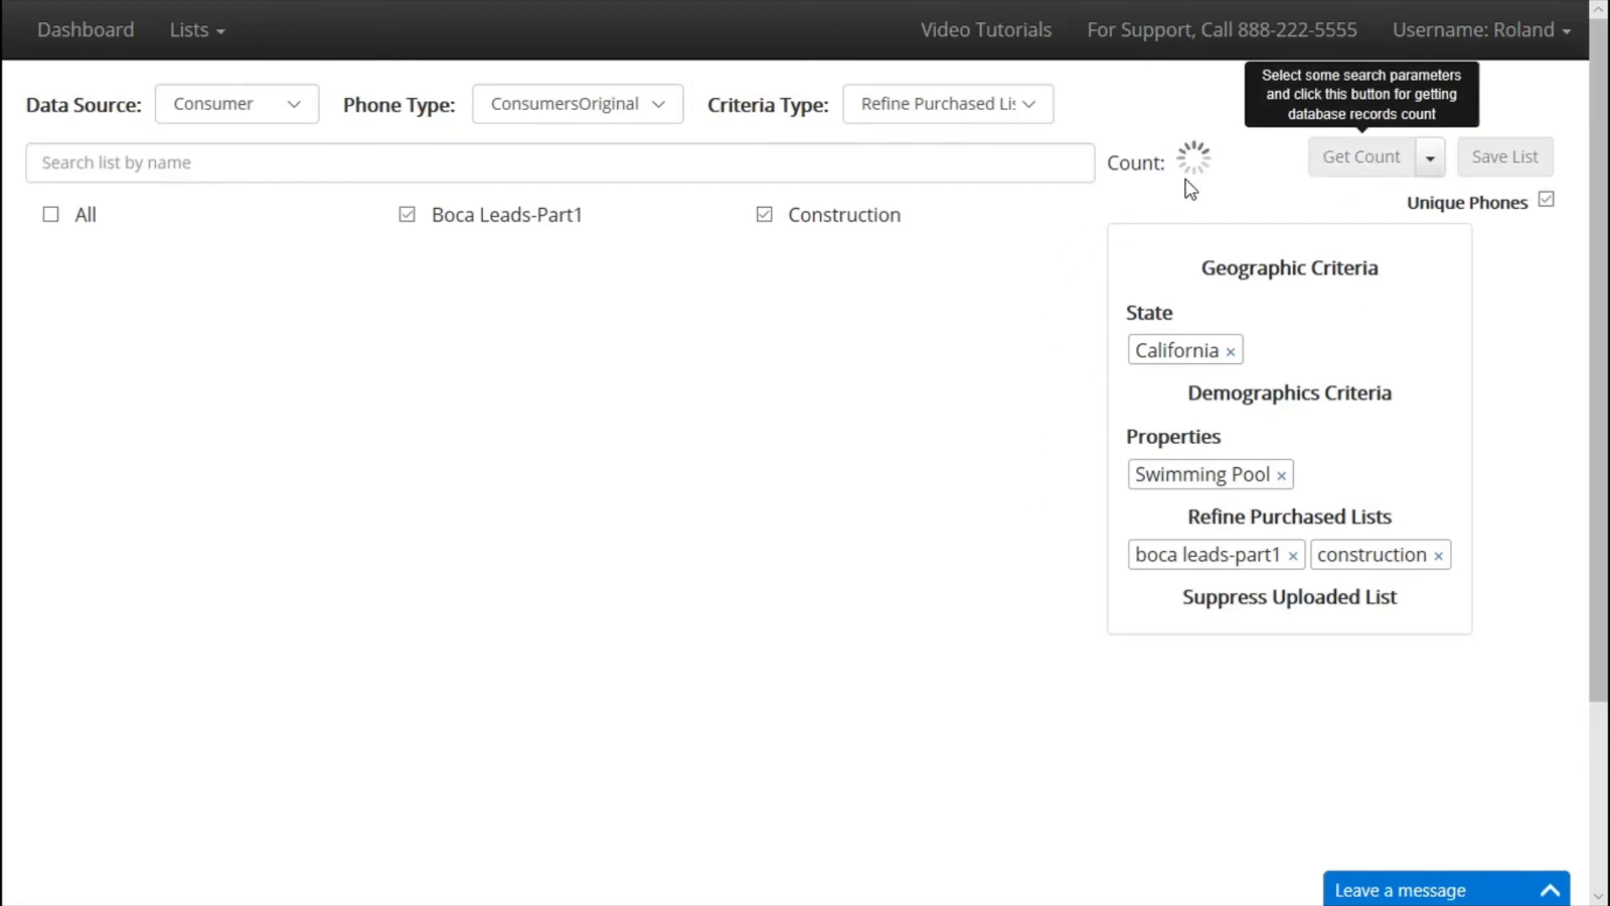